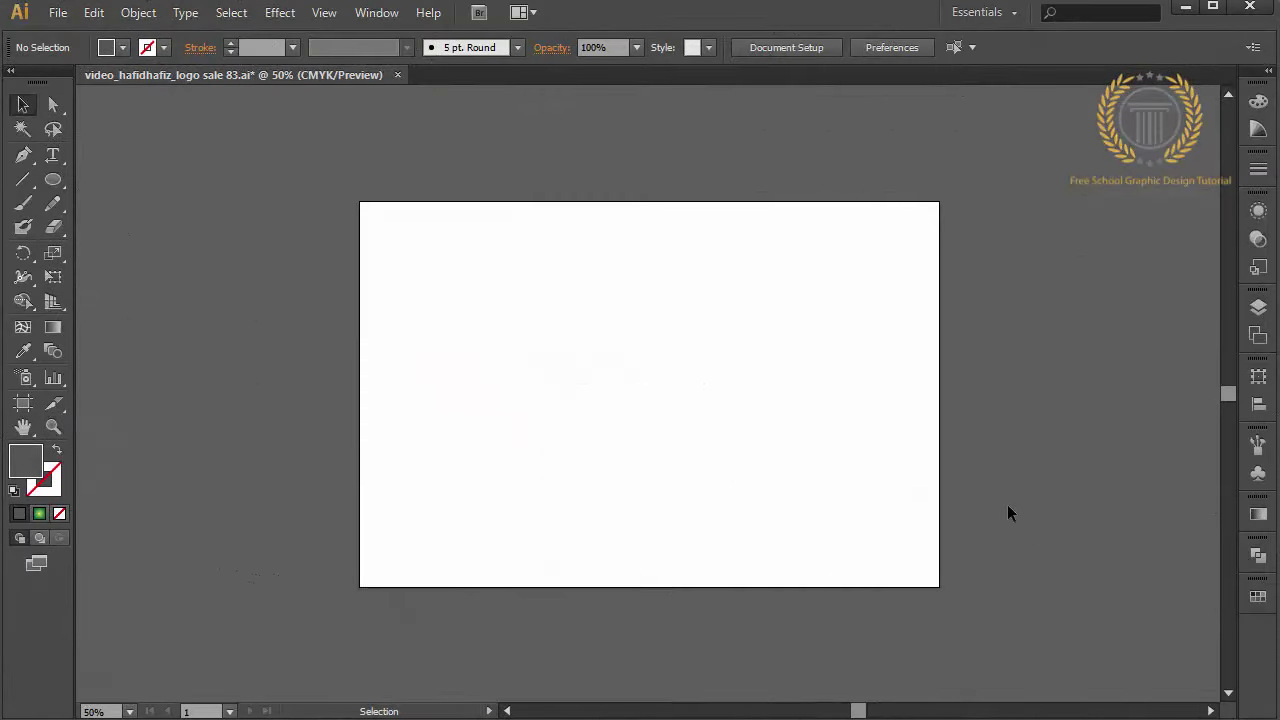
Zoom the empty artboard to 100% with Ctrl+1 and pick the Pen tool
key(ctrl+1)
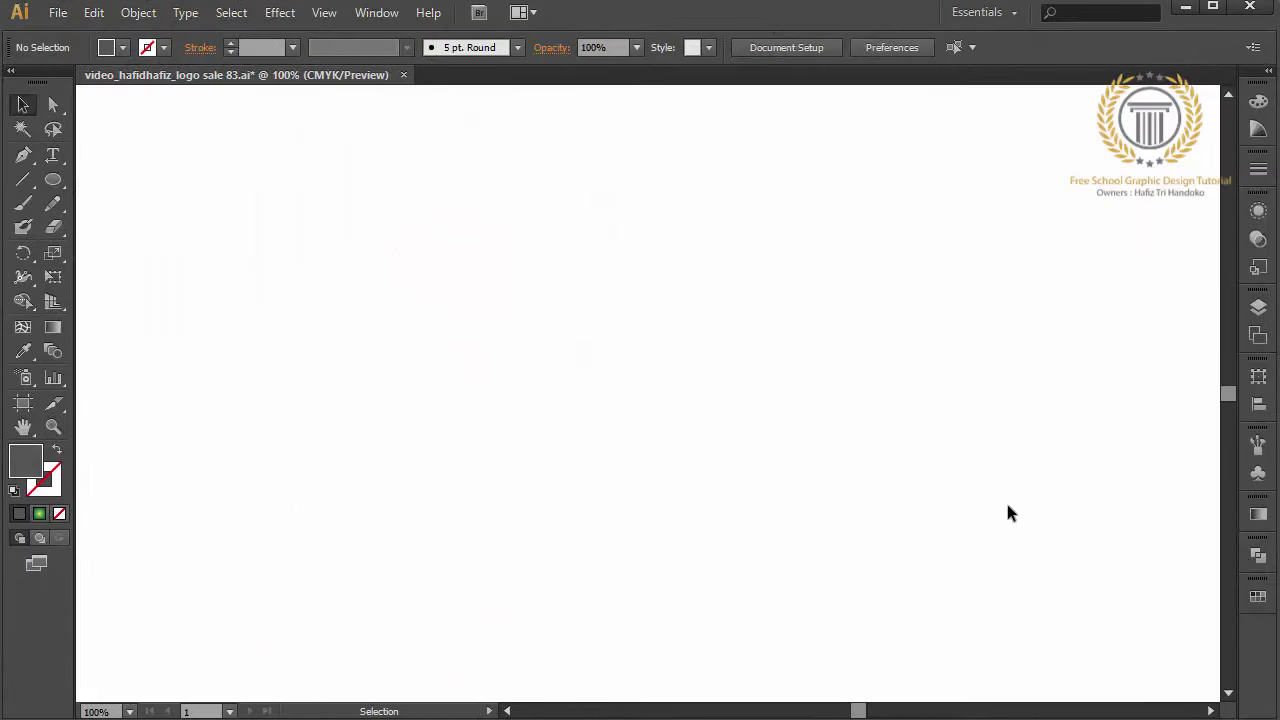
click(23, 155)
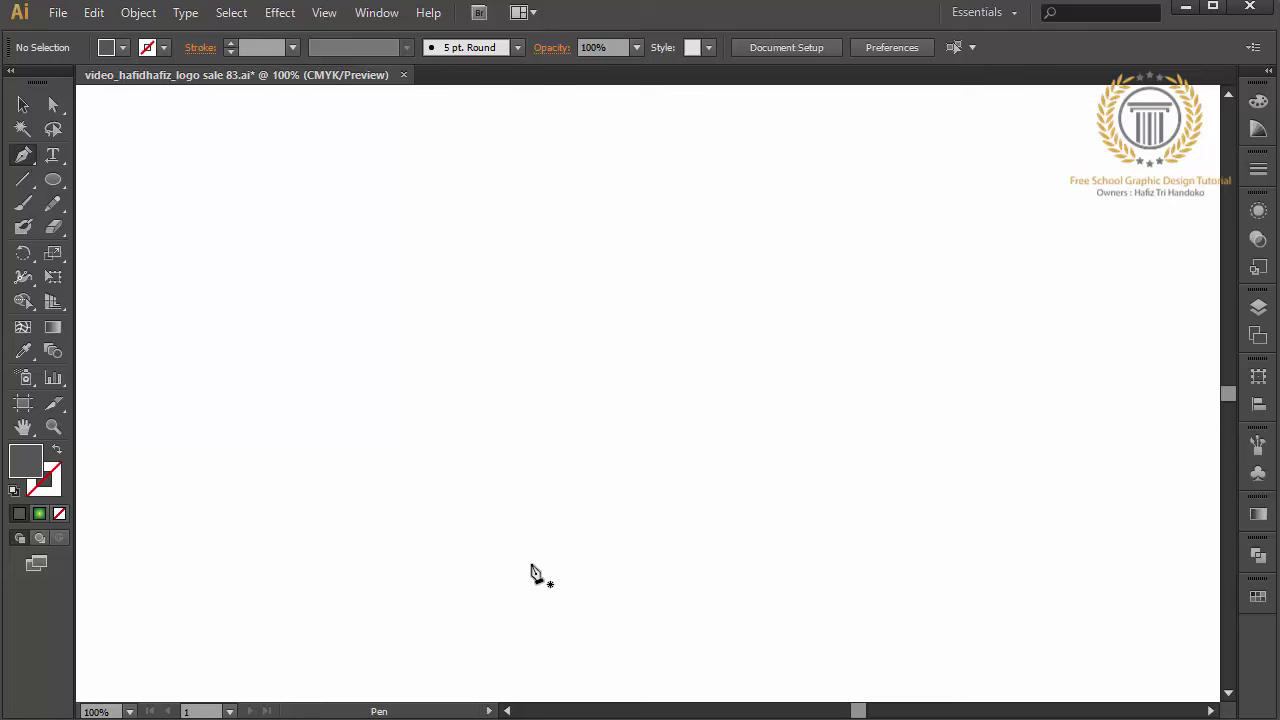
Pen-draw a closed, thin swoosh from lower left to upper right, then zoom out to 66.67%
click(524, 597)
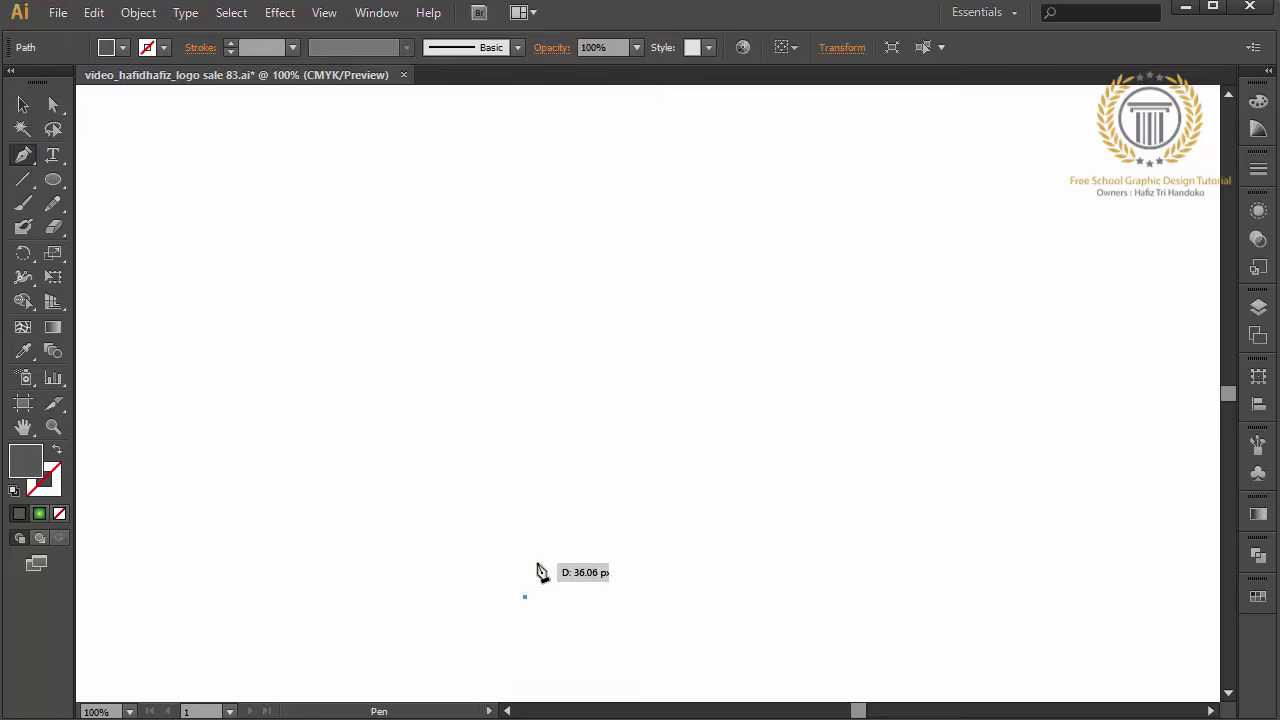
drag(537, 555, 573, 537)
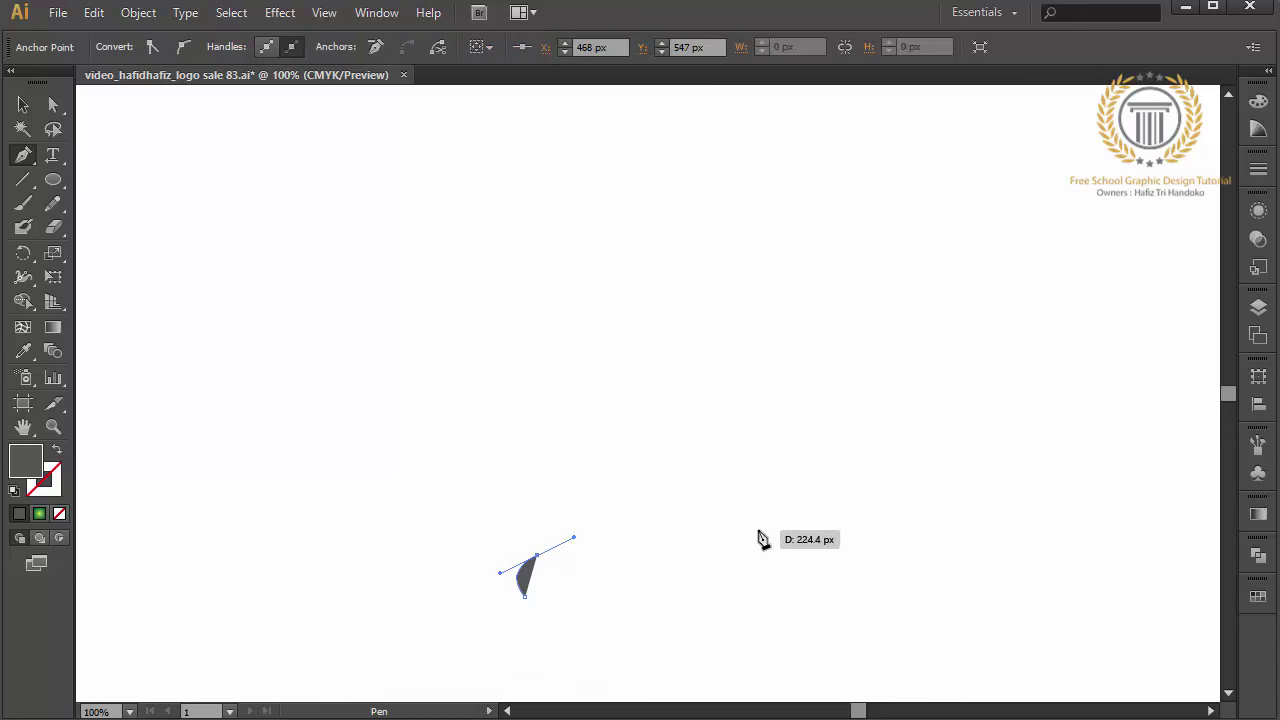
drag(827, 537, 961, 461)
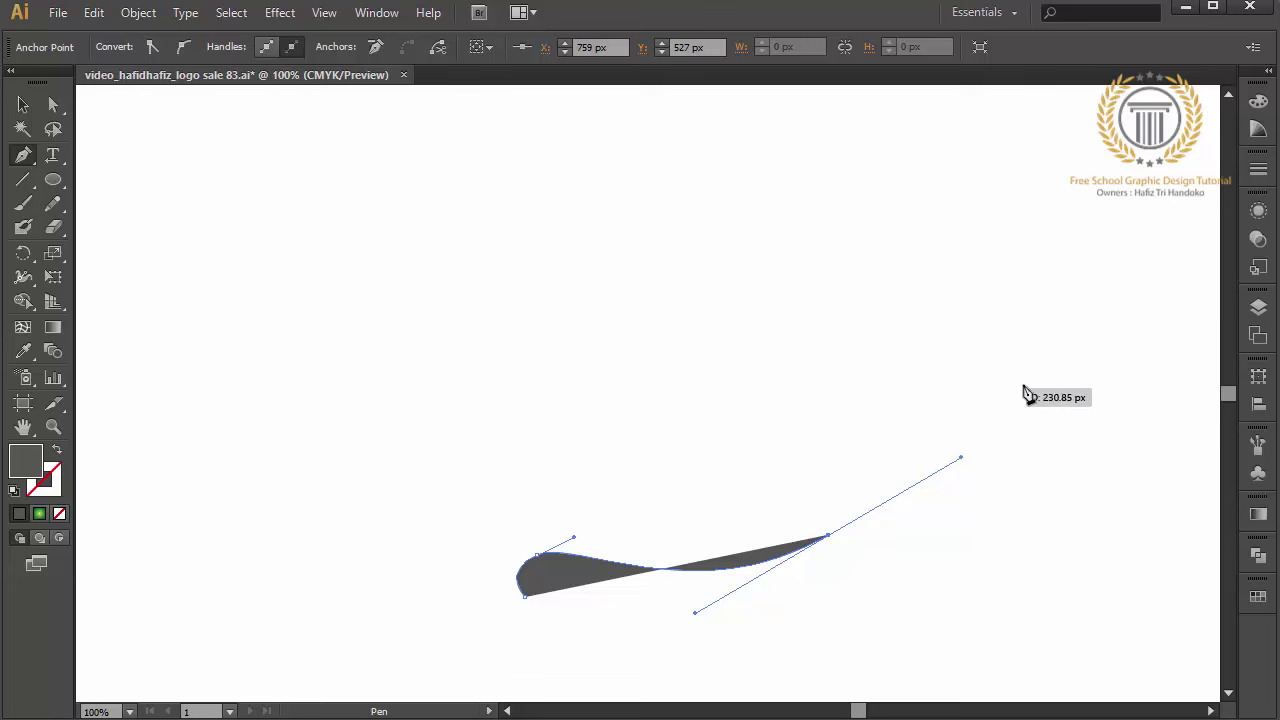
drag(1051, 394, 1150, 388)
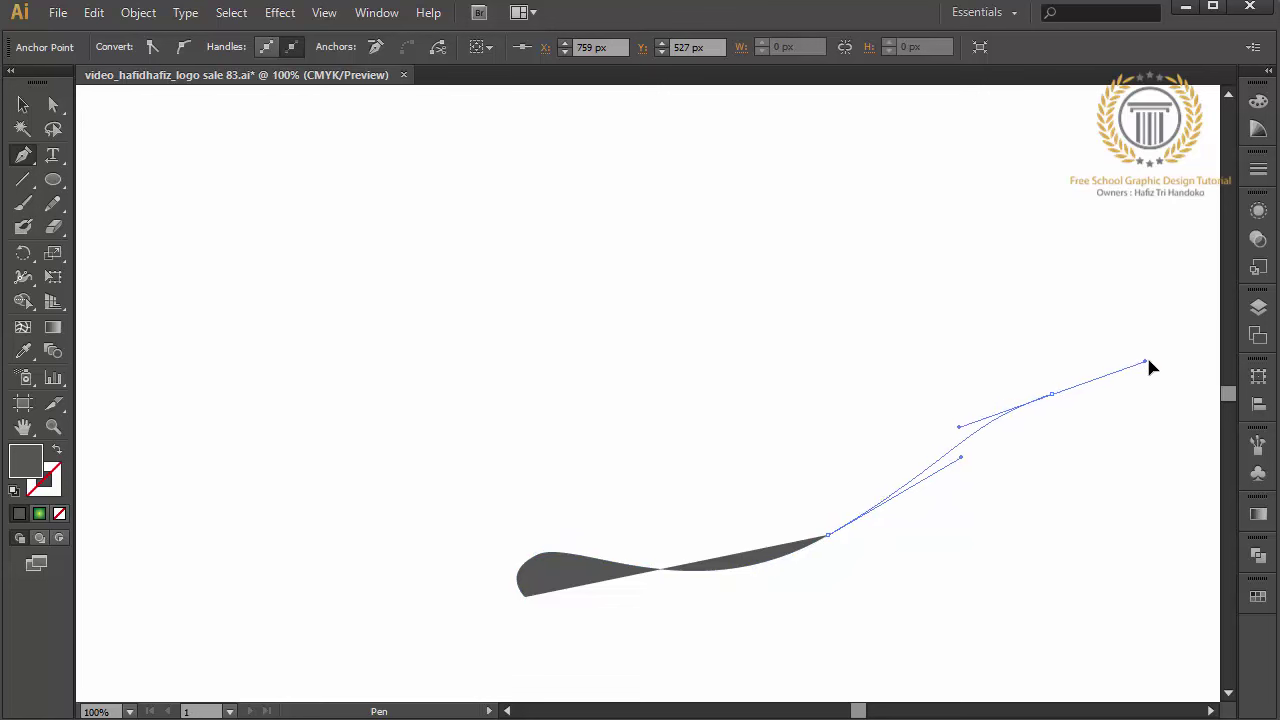
drag(1148, 392, 1172, 368)
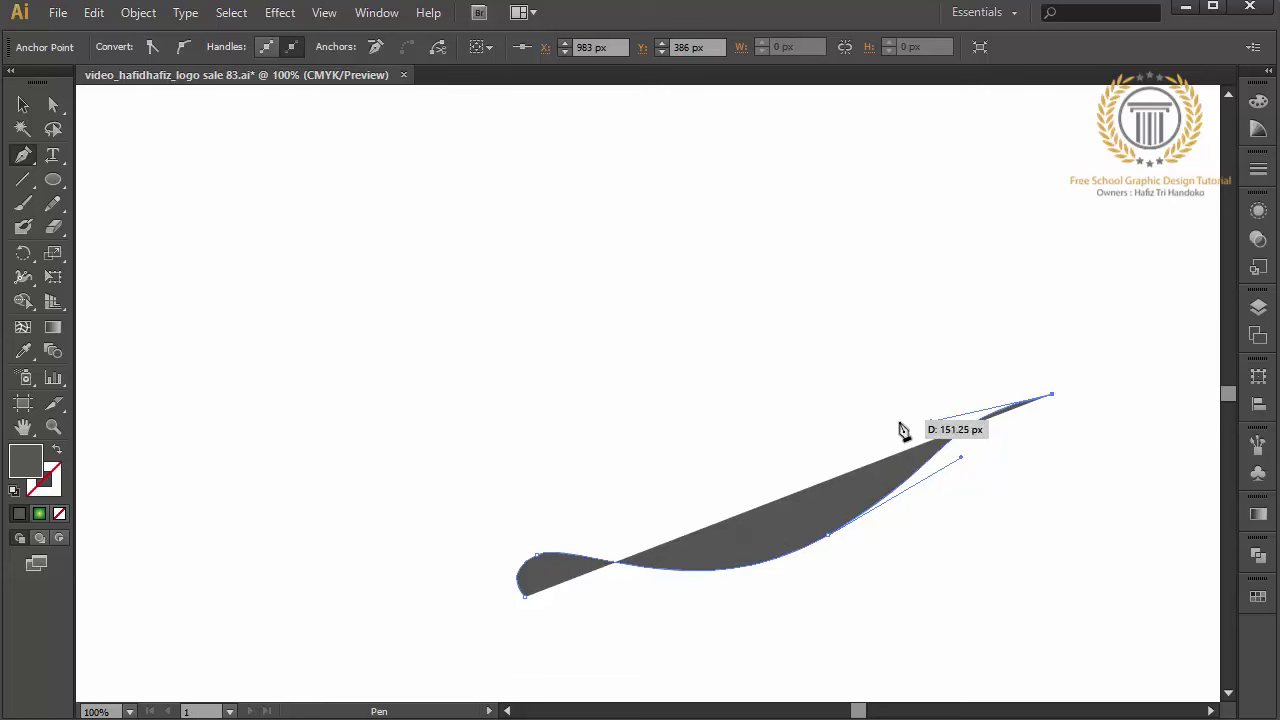
drag(900, 452, 810, 537)
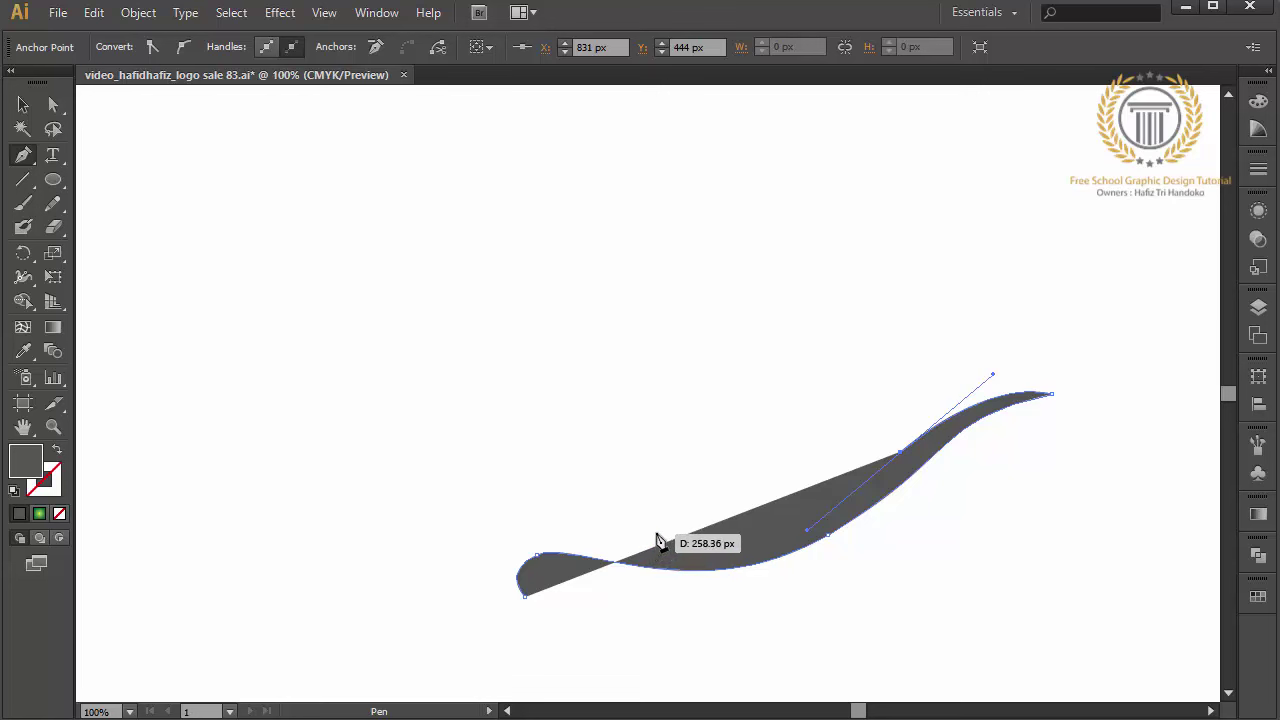
drag(656, 533, 582, 524)
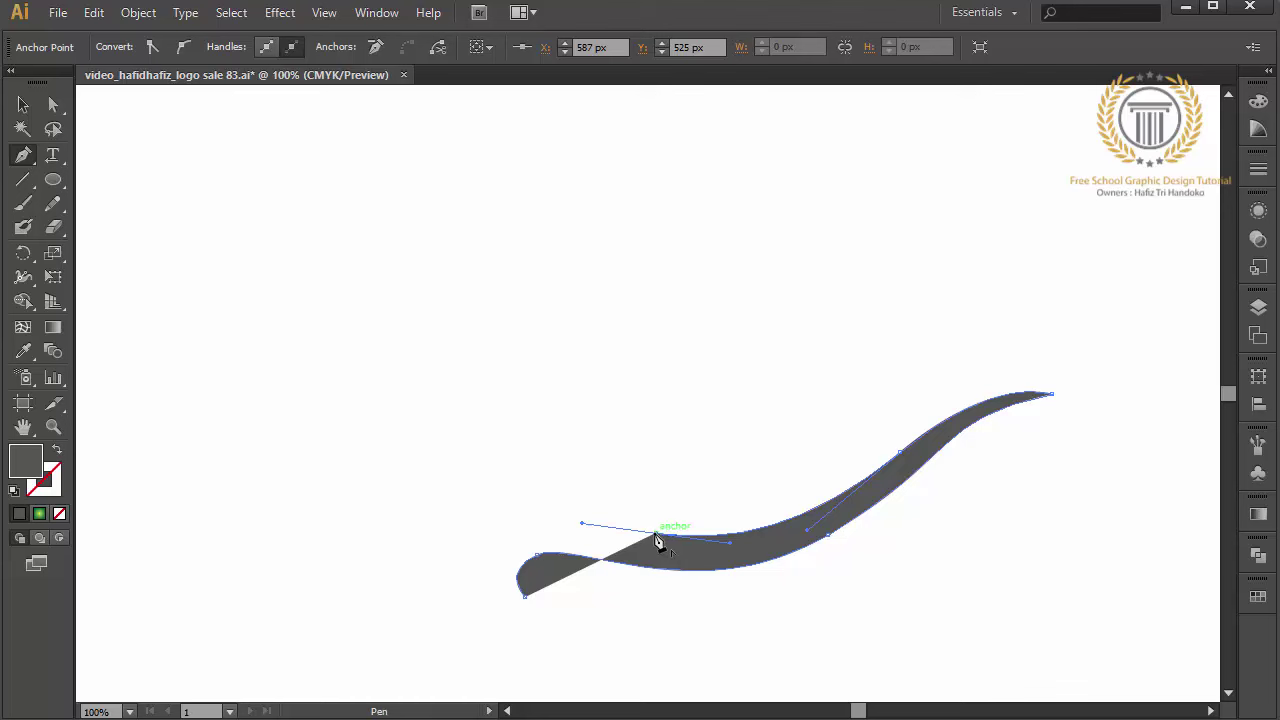
key(ctrl+minus)
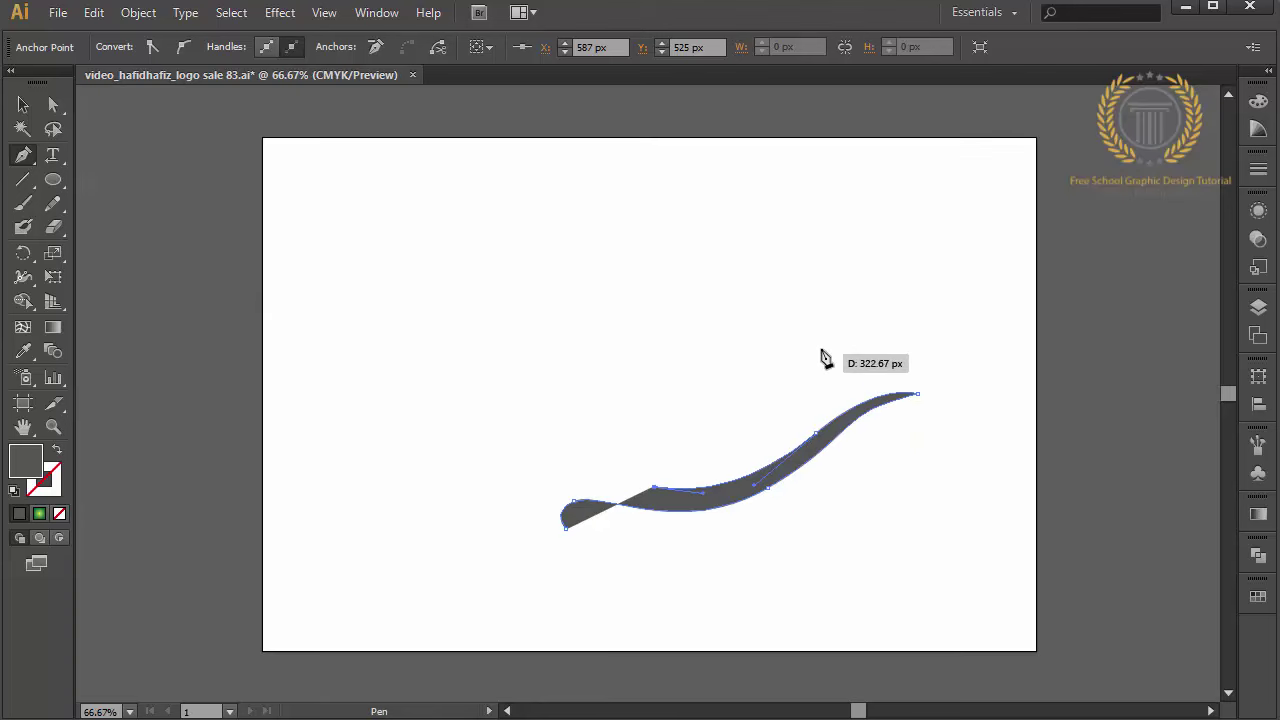
Draw the leaf's curved upper edge and sharp right tip, redoing the first attempt
mouse_move(819, 347)
mouse_down()
mouse_move(968, 327)
mouse_move(998, 307)
mouse_up()
click(1018, 393)
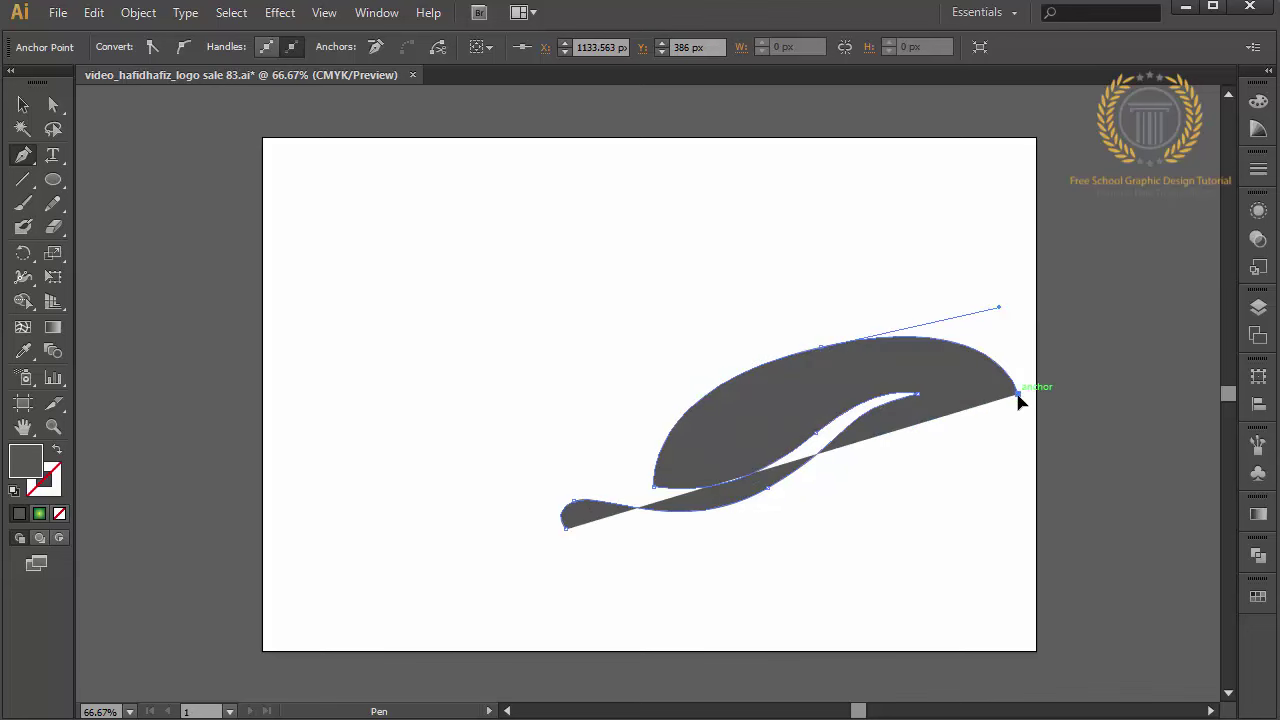
key(ctrl+z)
key(ctrl+z)
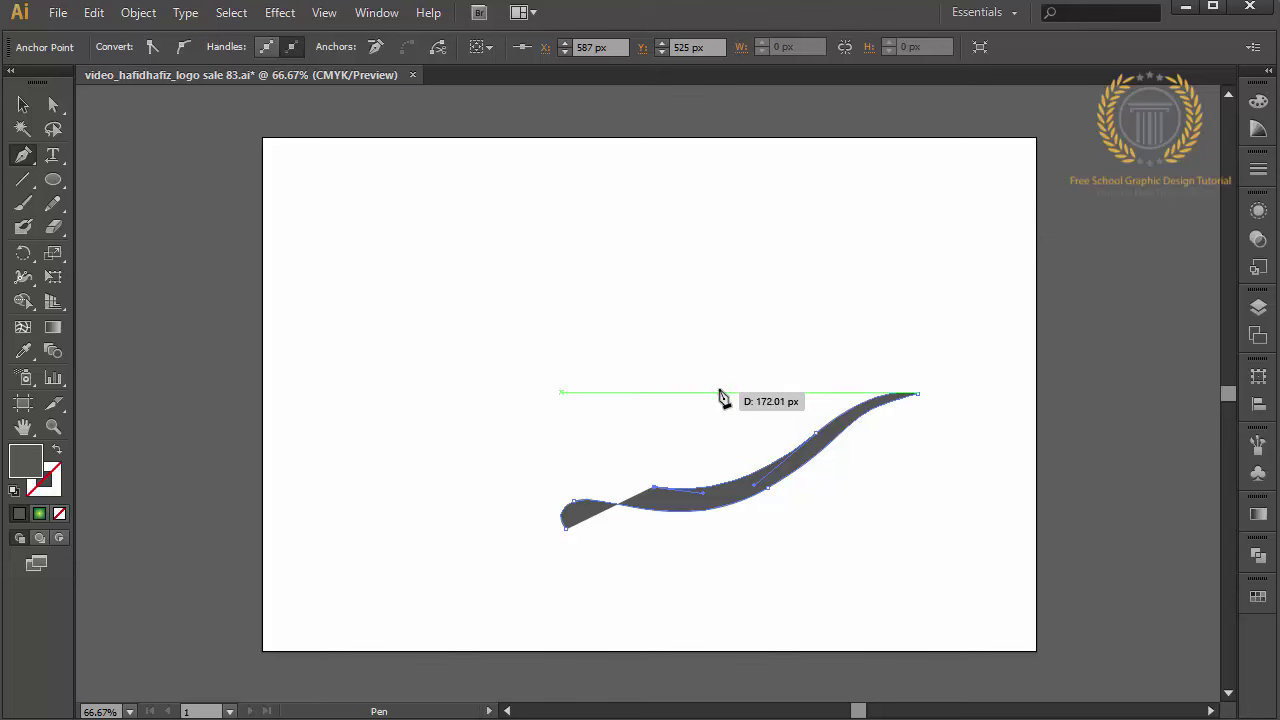
mouse_move(718, 393)
mouse_down()
mouse_move(787, 357)
mouse_move(784, 343)
mouse_up()
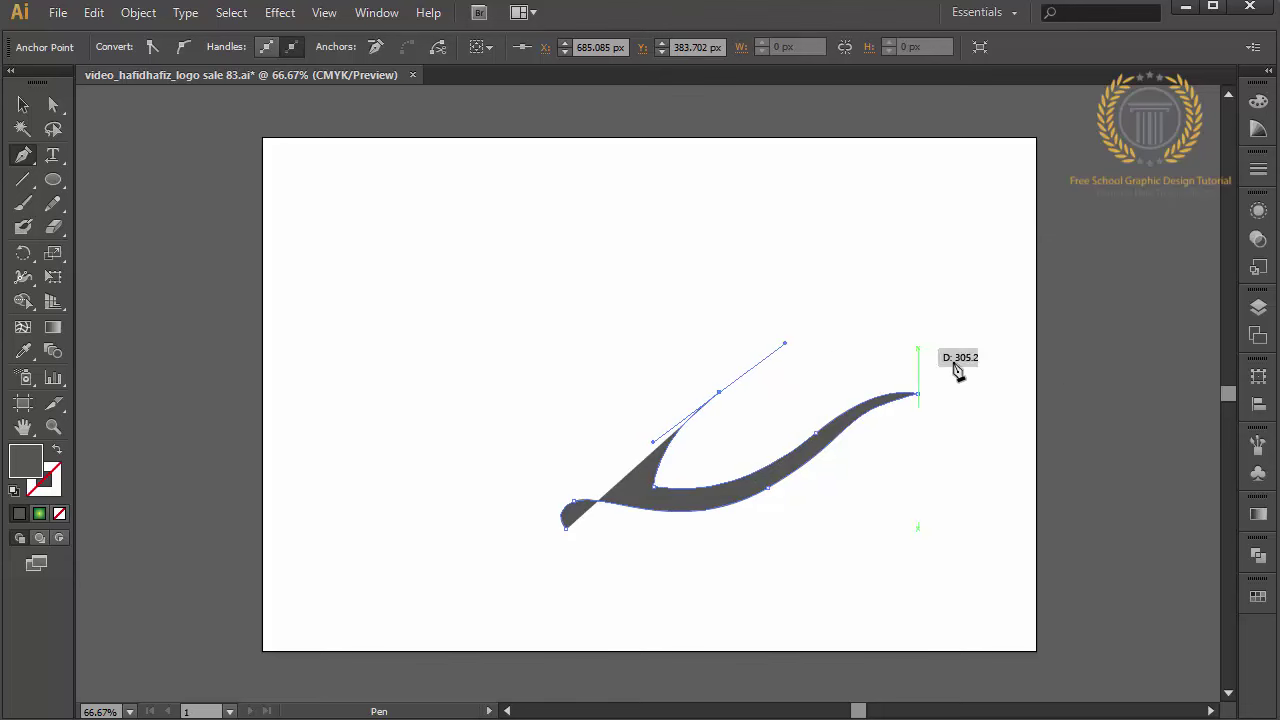
drag(1011, 411, 1107, 505)
click(1012, 412)
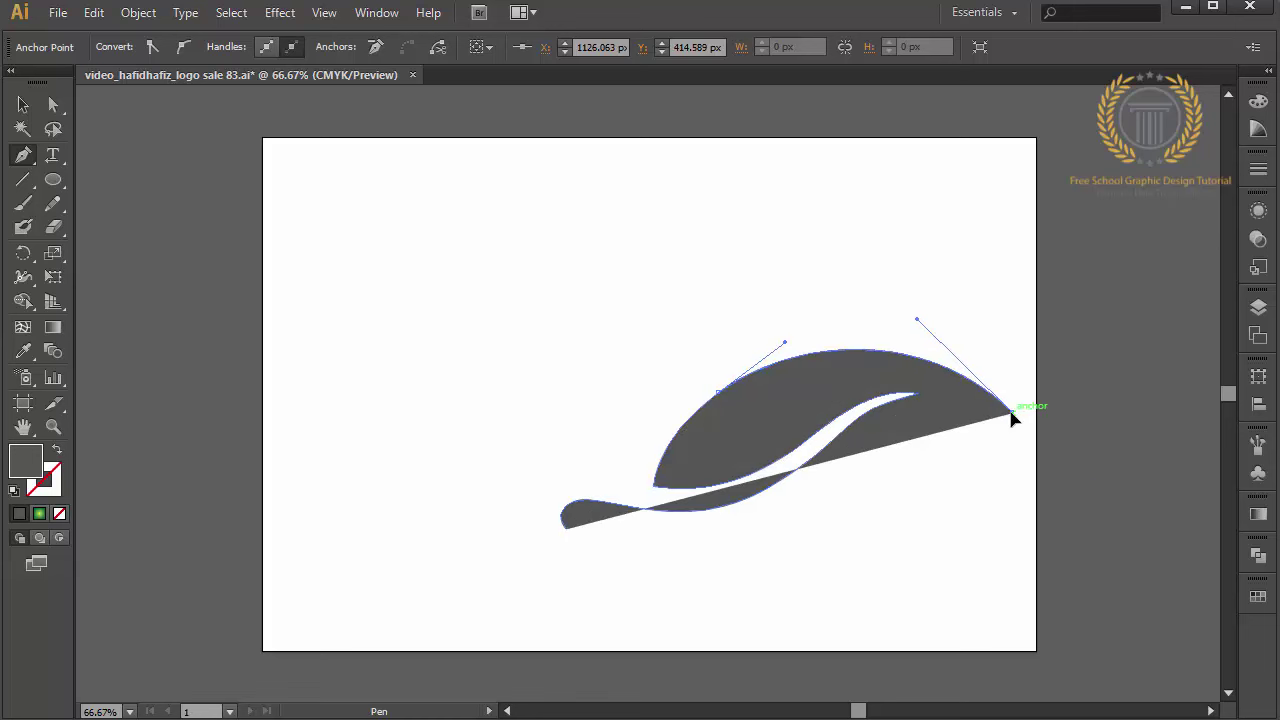
Curve the leaf's lower edge back toward the stem, redoing one point
drag(862, 504, 803, 577)
key(ctrl+z)
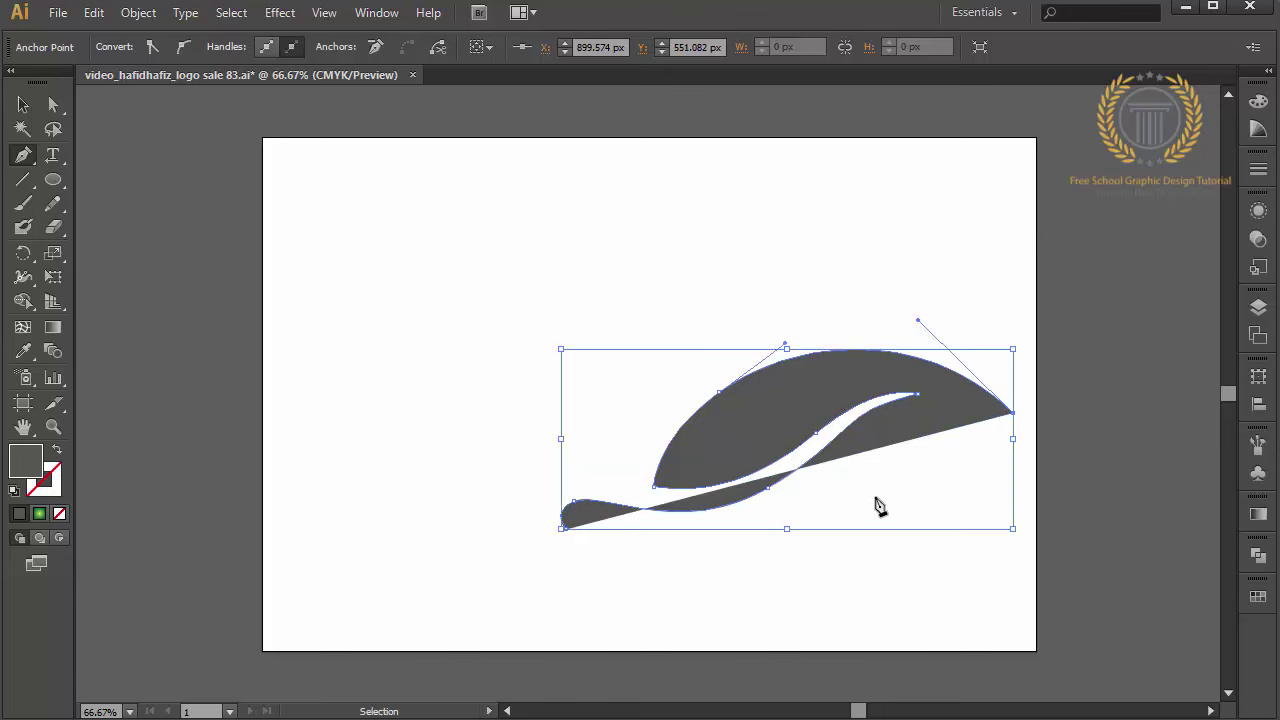
drag(872, 524, 818, 610)
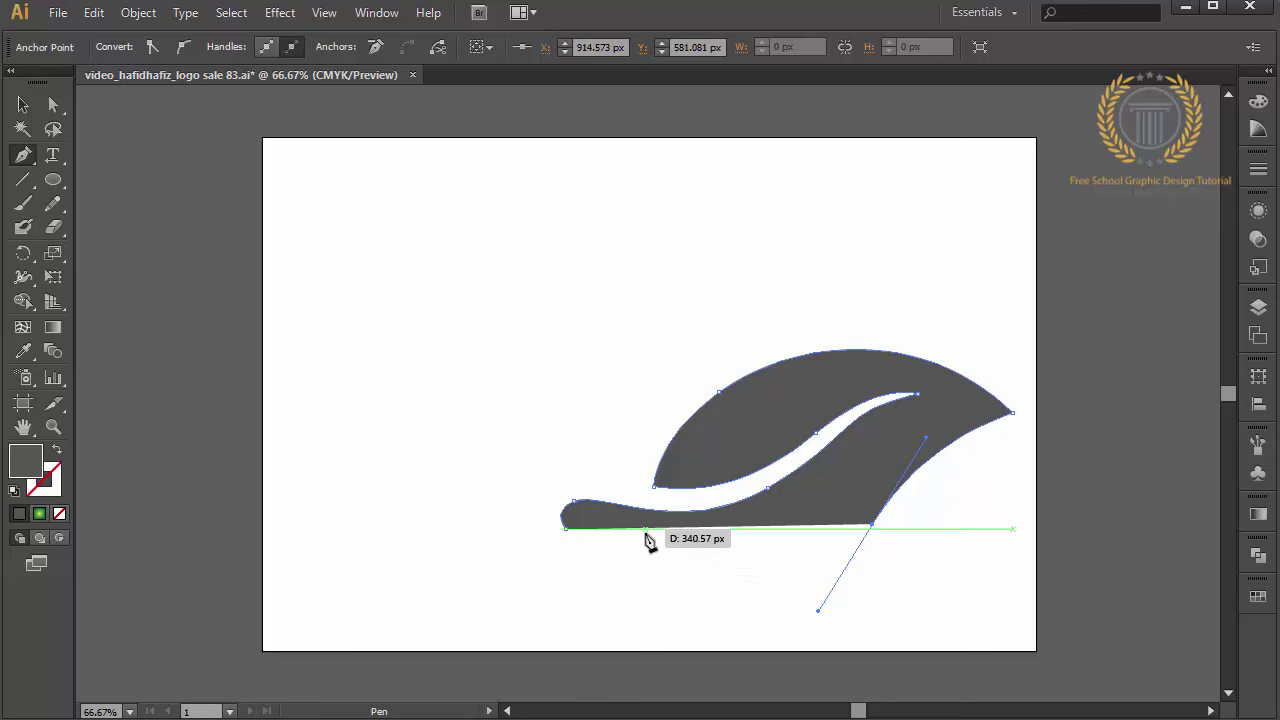
mouse_move(639, 535)
mouse_down()
mouse_move(602, 512)
mouse_move(550, 512)
mouse_up()
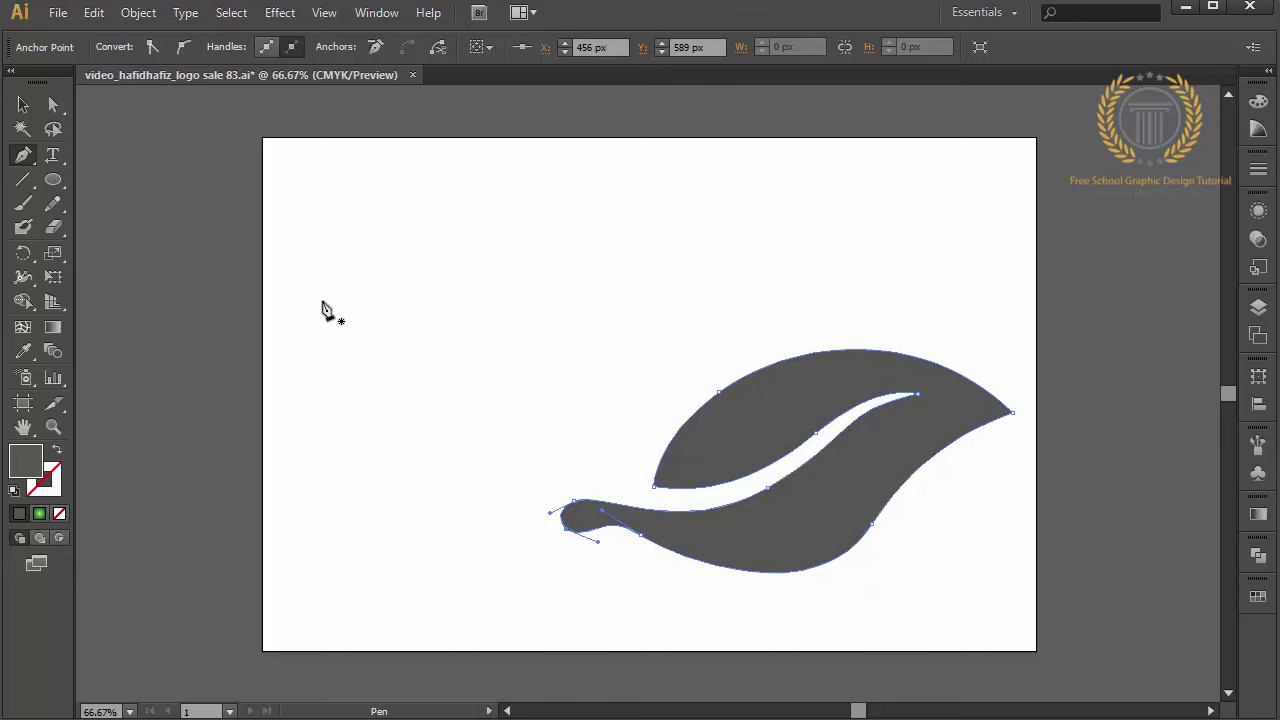
With Direct Selection, bend the stem's lower edge and round off its tail into a knob
click(55, 113)
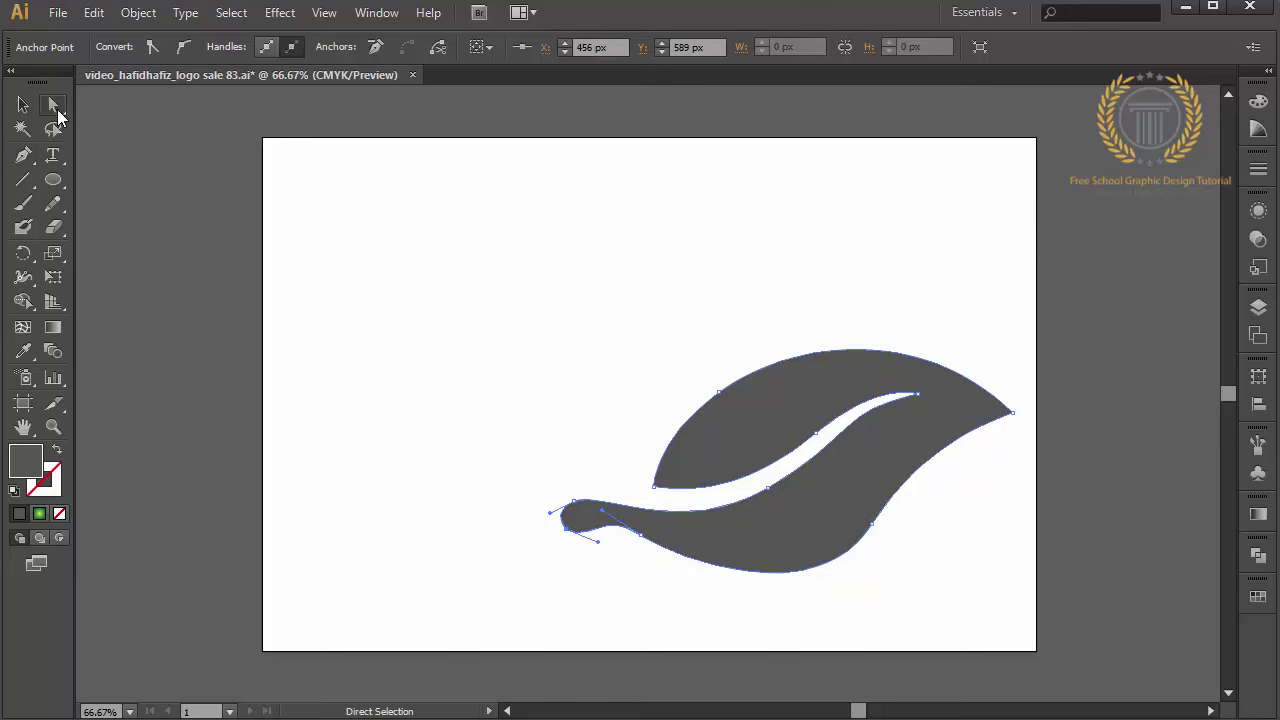
click(641, 565)
click(640, 537)
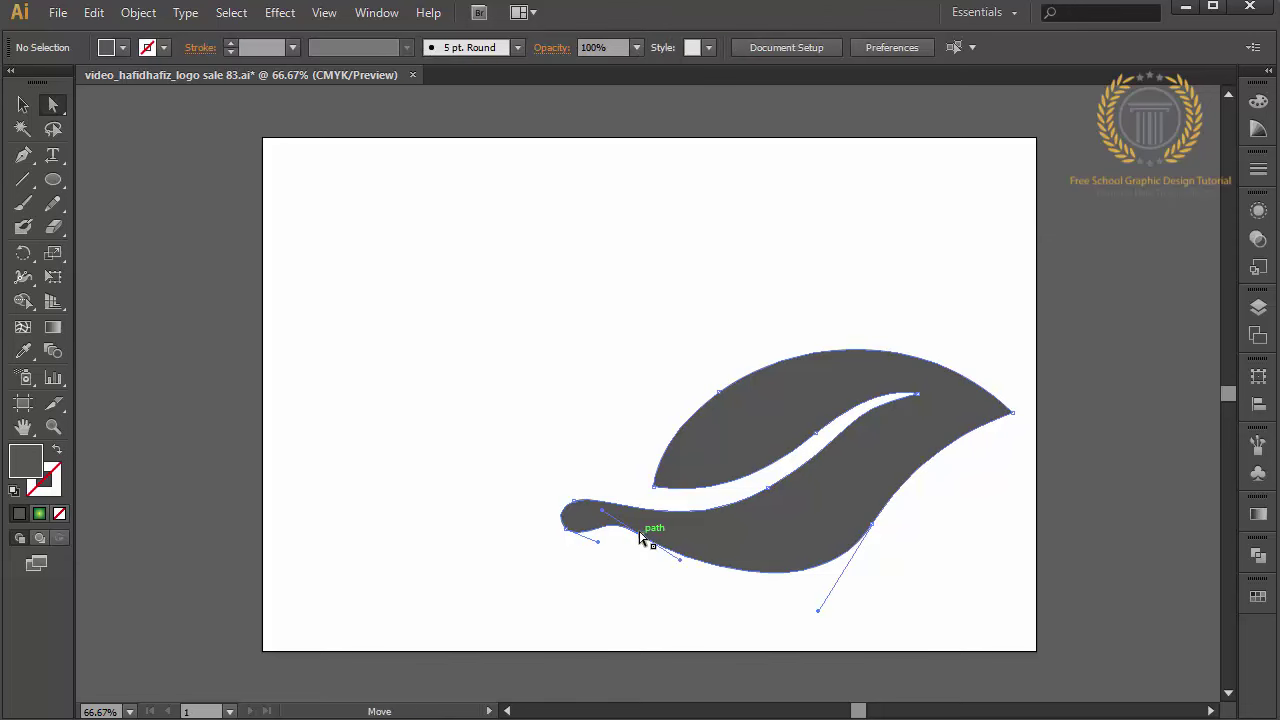
drag(640, 537, 661, 545)
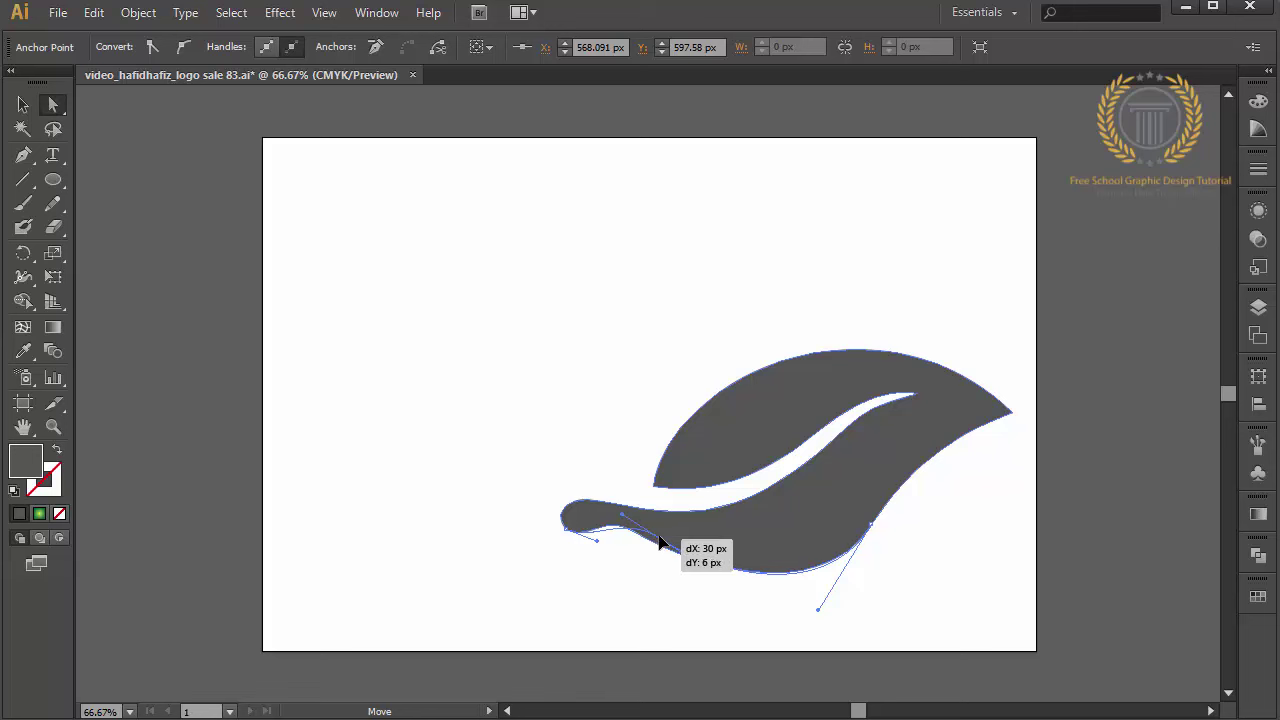
mouse_move(661, 545)
mouse_down()
mouse_move(612, 518)
mouse_move(607, 552)
mouse_up()
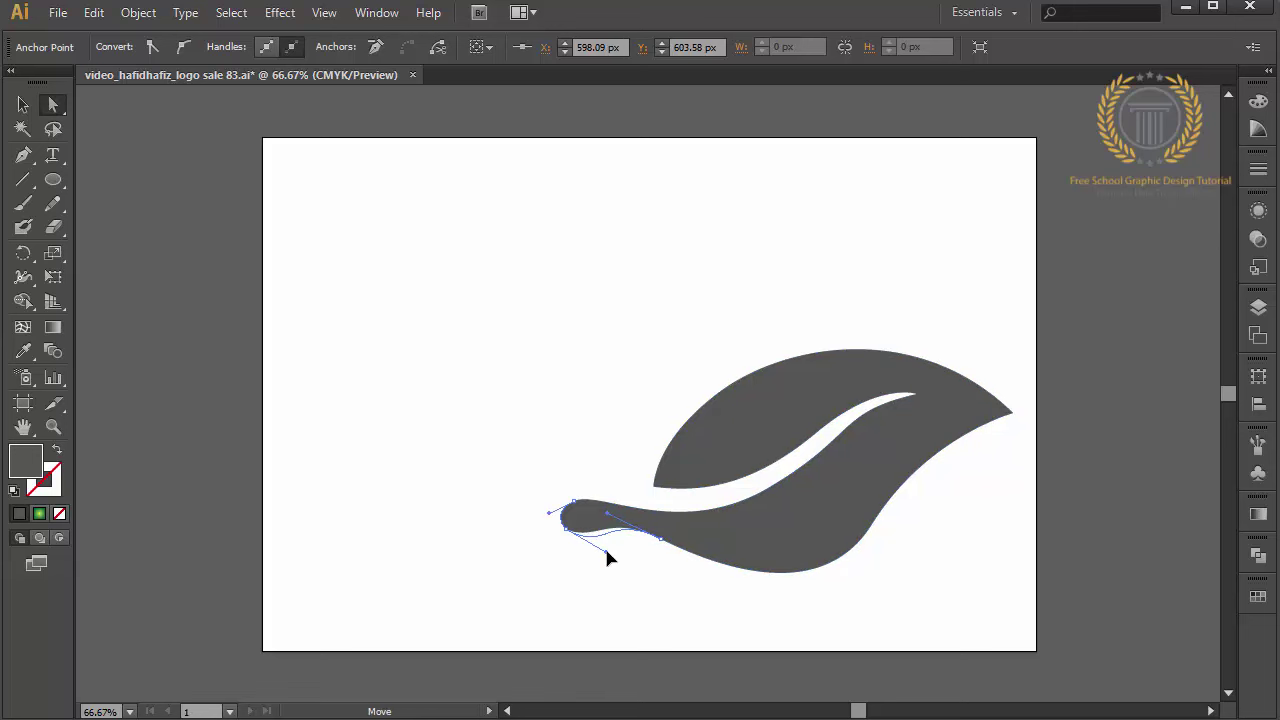
click(619, 566)
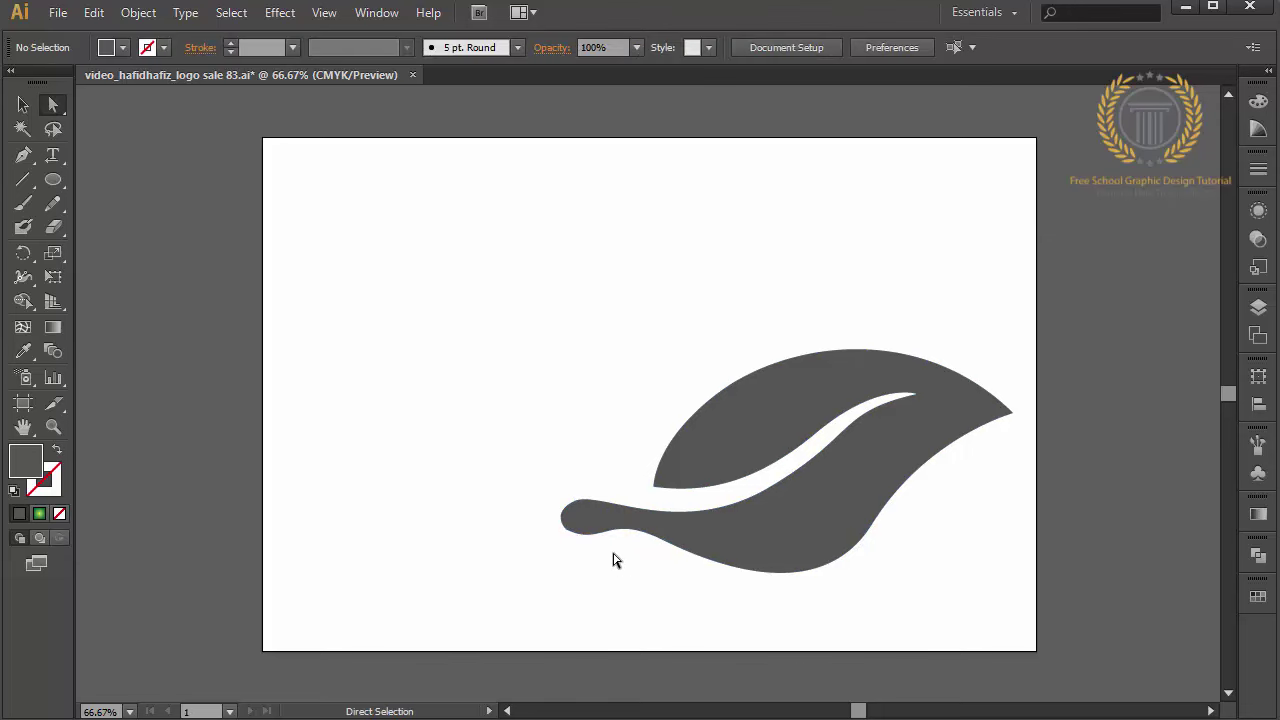
click(568, 523)
drag(601, 546, 587, 546)
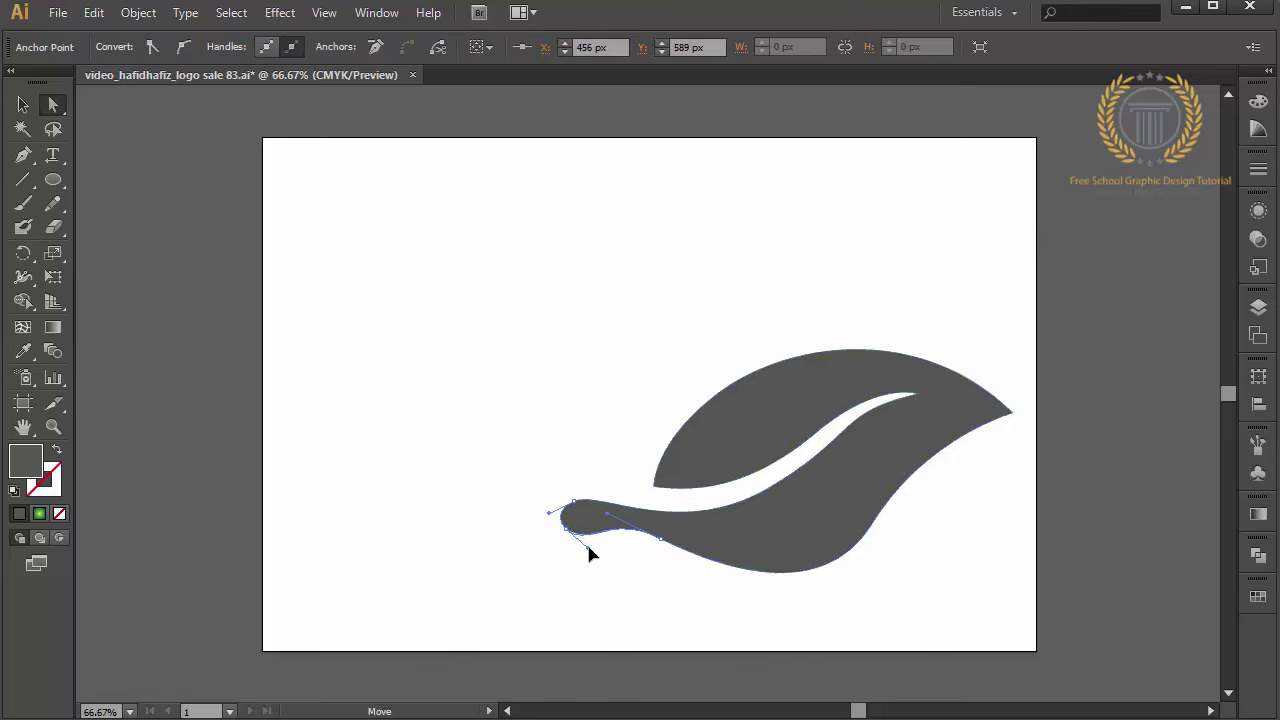
click(610, 572)
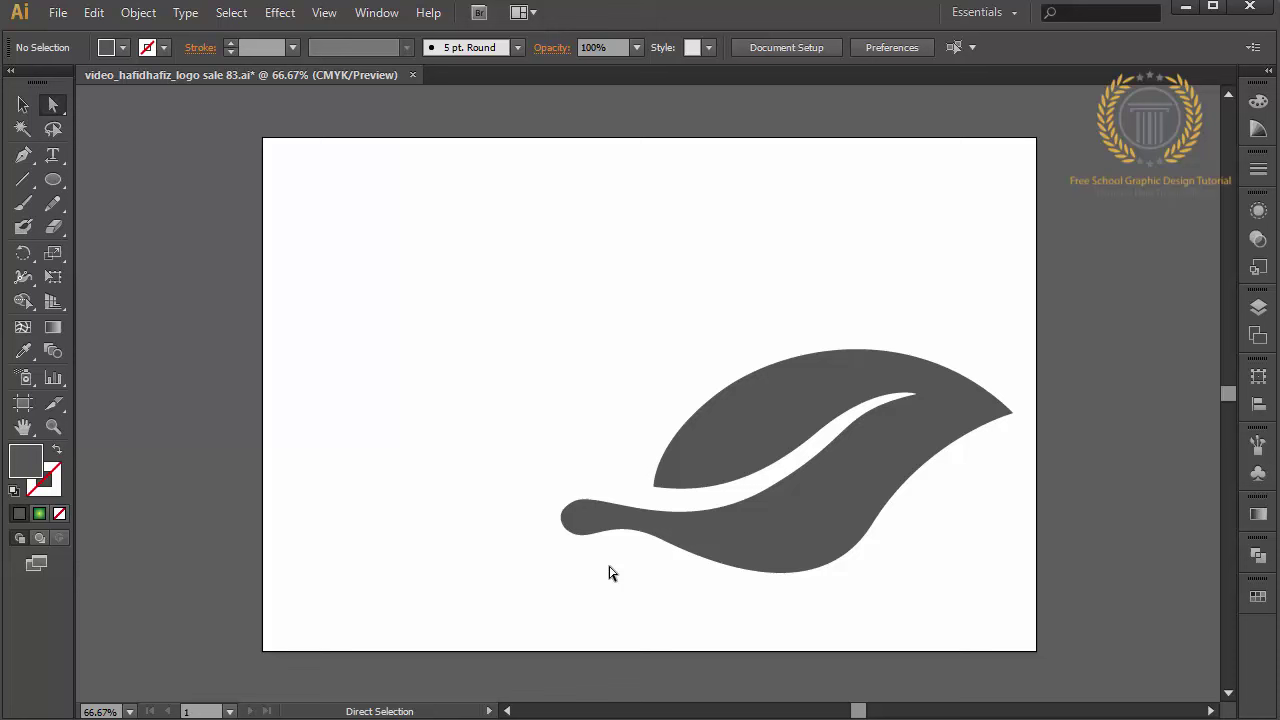
Move the inner slit's tip point further right and reshape the slit's curve
click(916, 395)
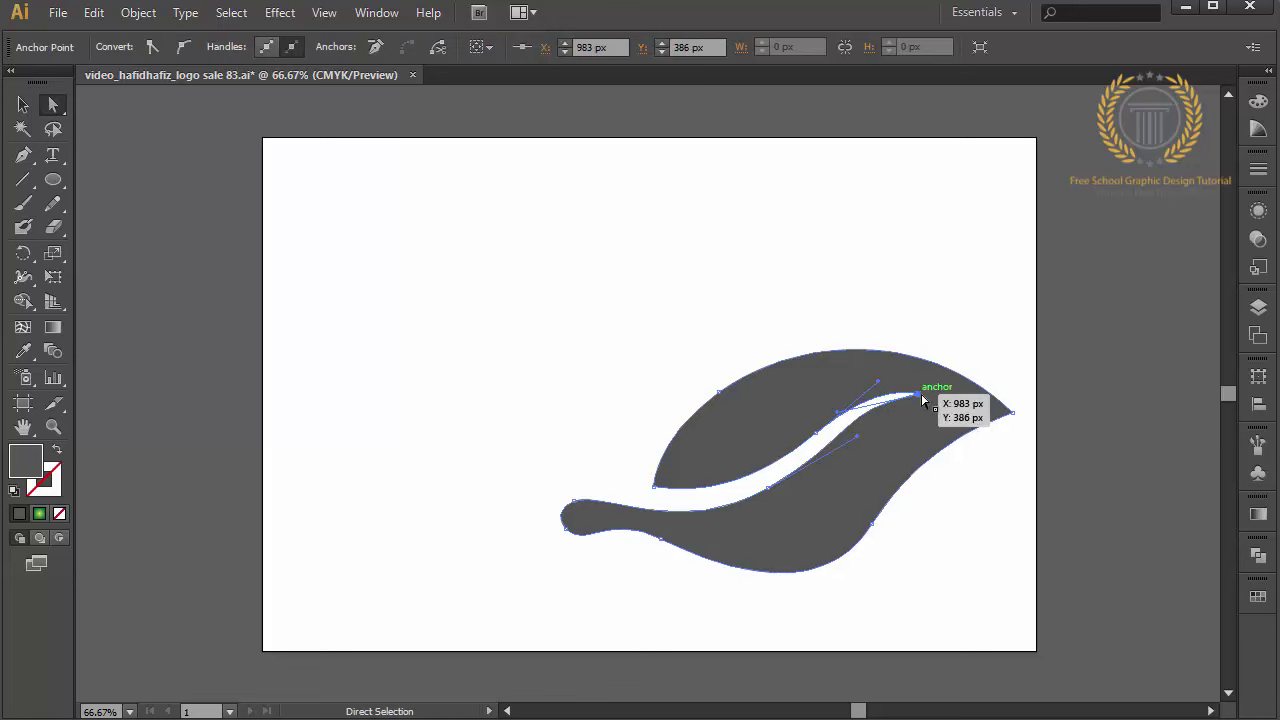
drag(921, 399, 956, 398)
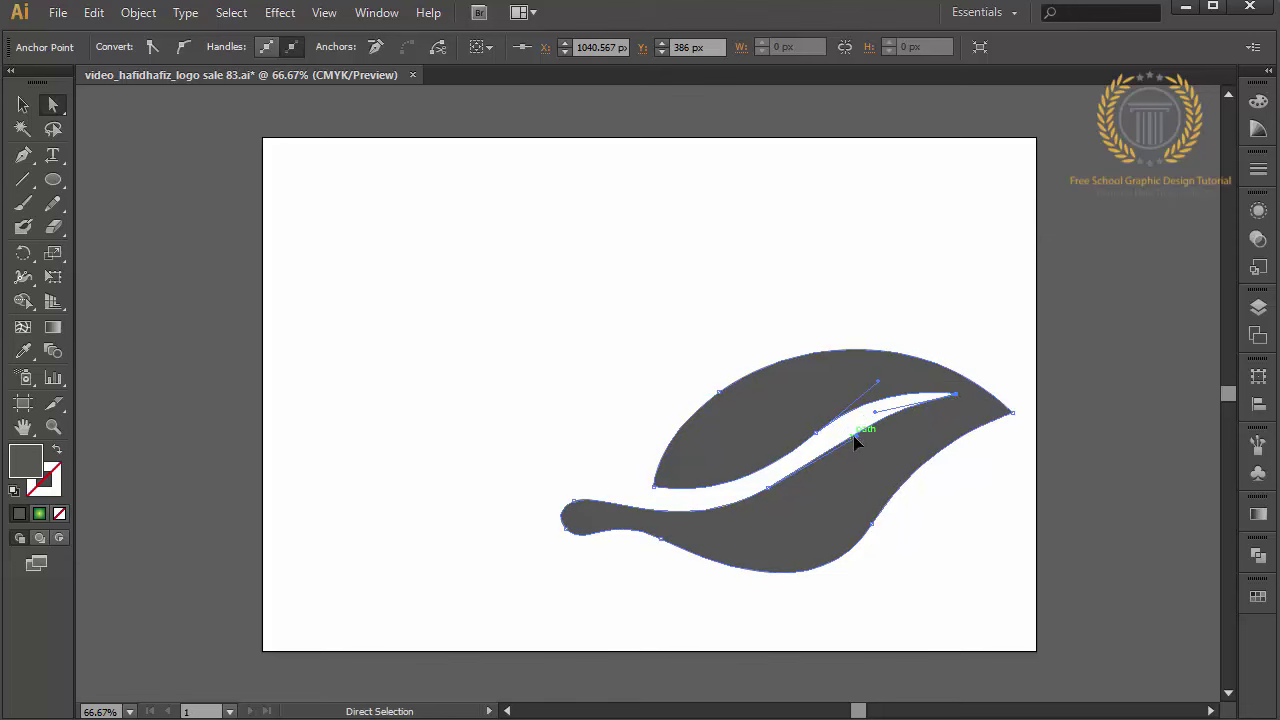
mouse_move(856, 442)
mouse_down()
mouse_move(879, 432)
mouse_move(890, 404)
mouse_up()
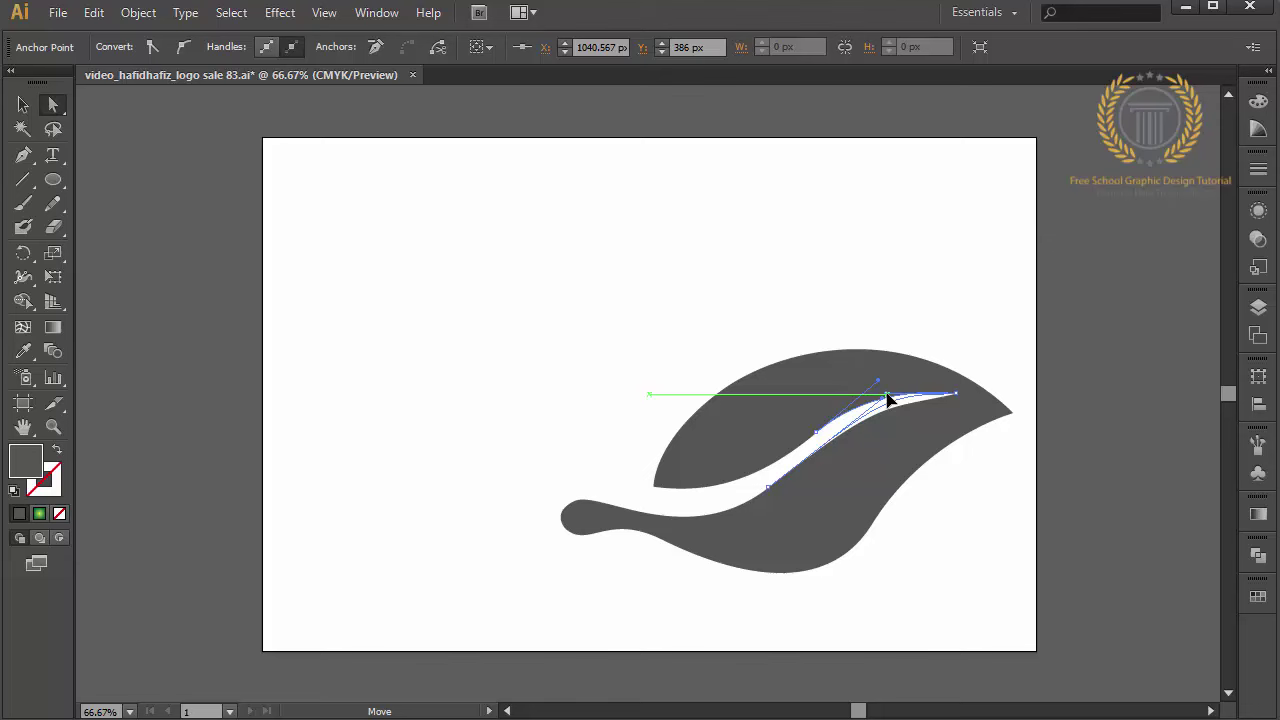
click(585, 317)
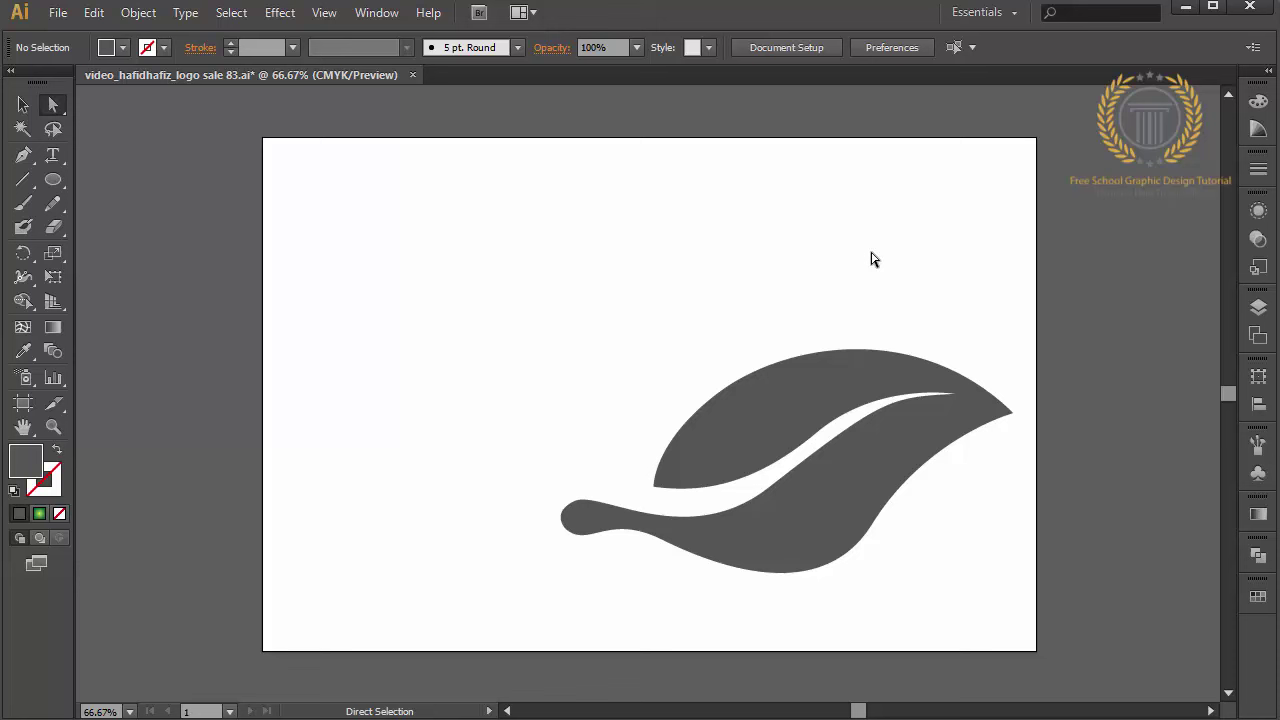
click(958, 396)
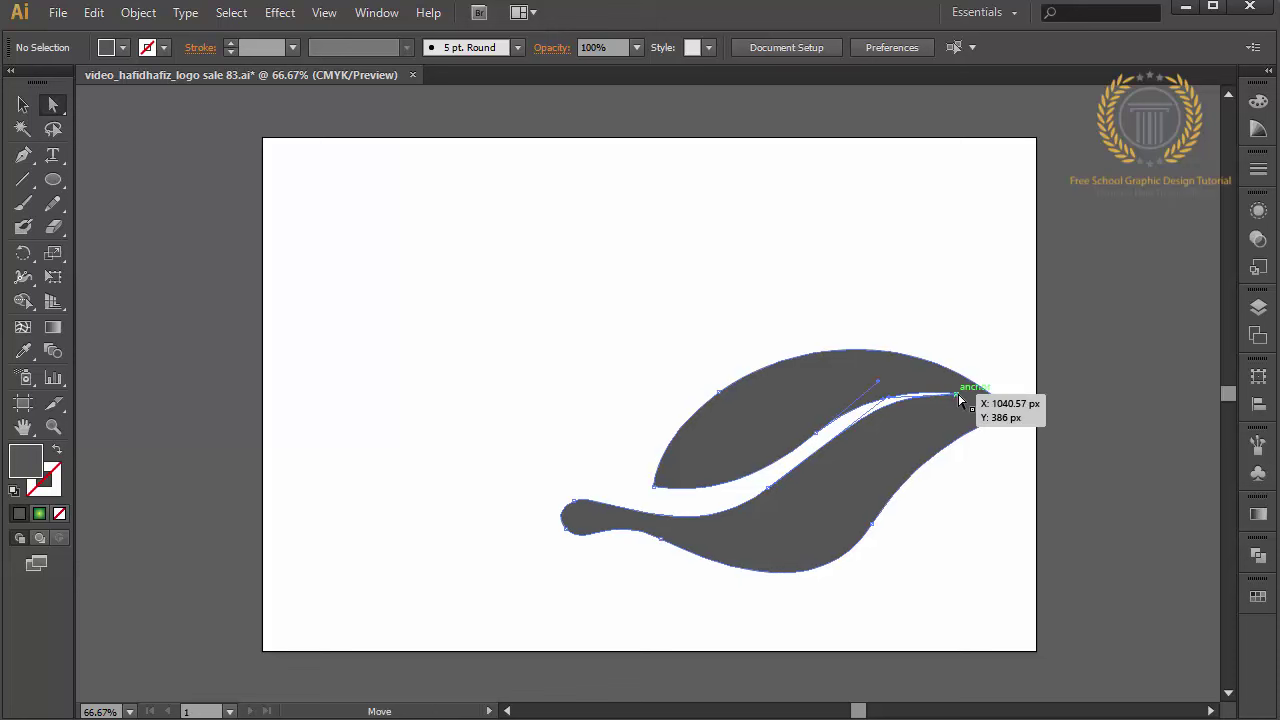
drag(960, 403, 965, 405)
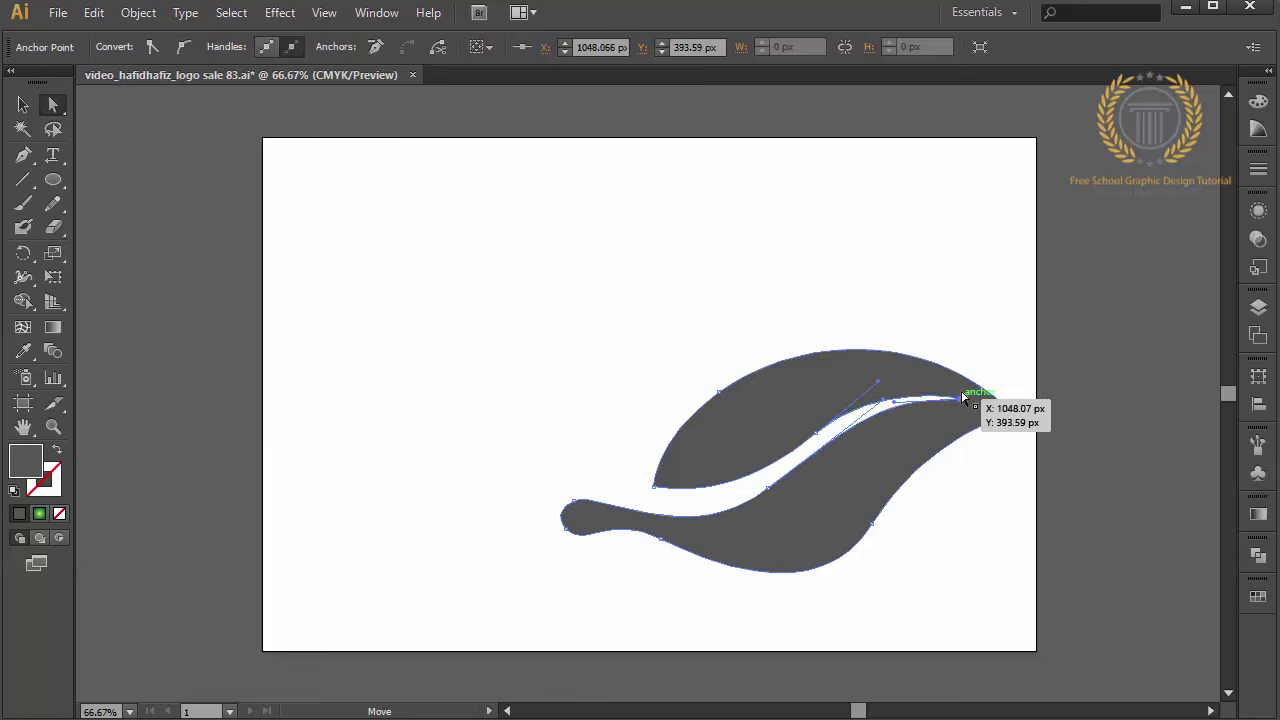
click(951, 321)
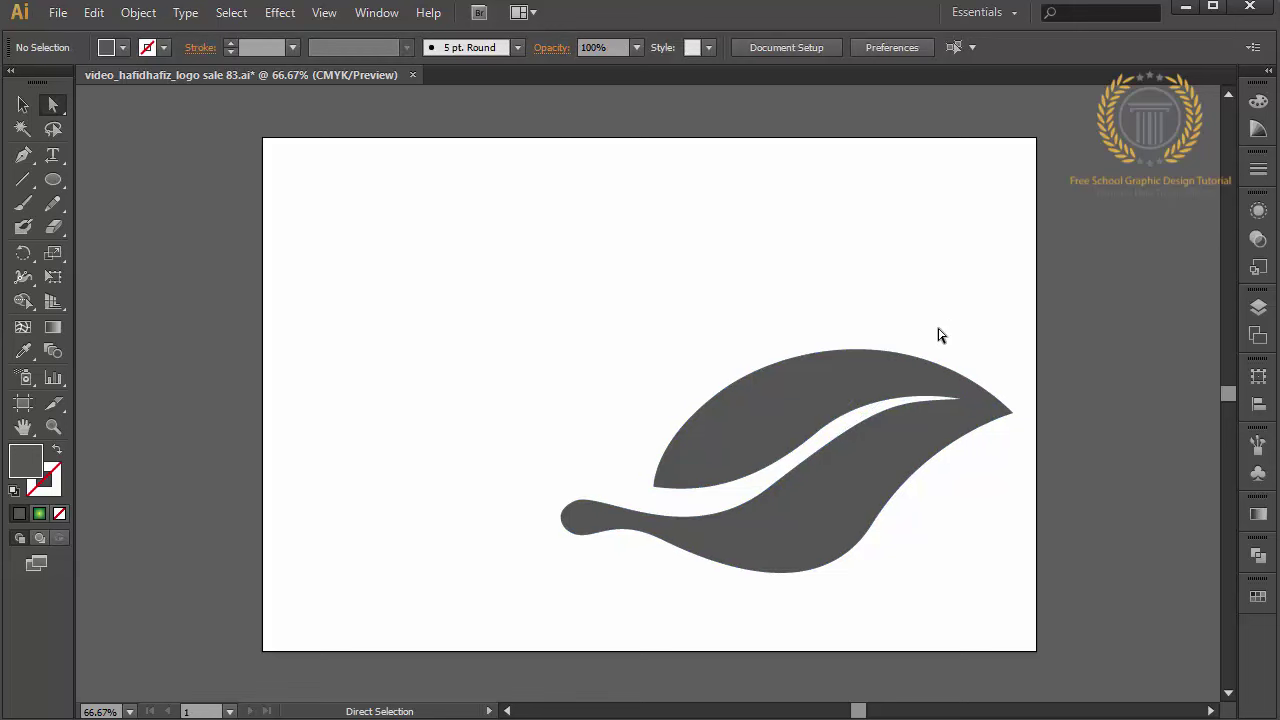
Adjust the inner-tip handles so the white gap narrows toward the leaf tip
click(840, 422)
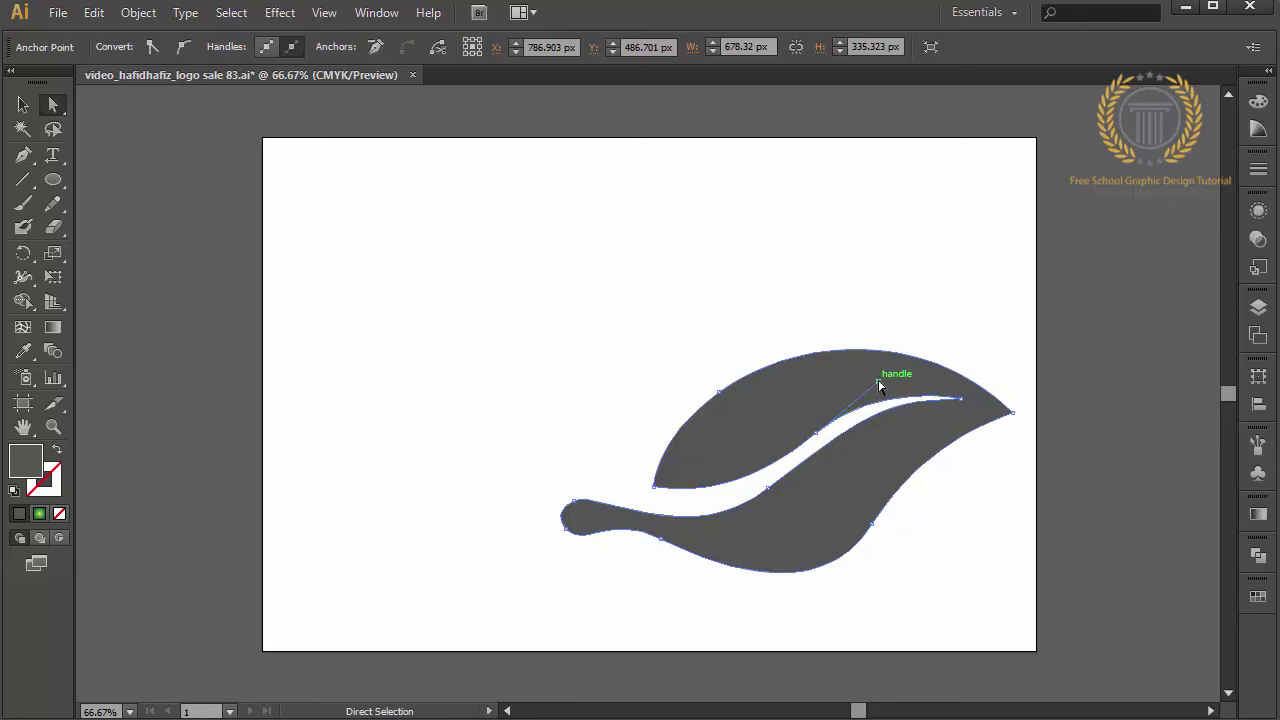
drag(879, 385, 913, 361)
click(958, 400)
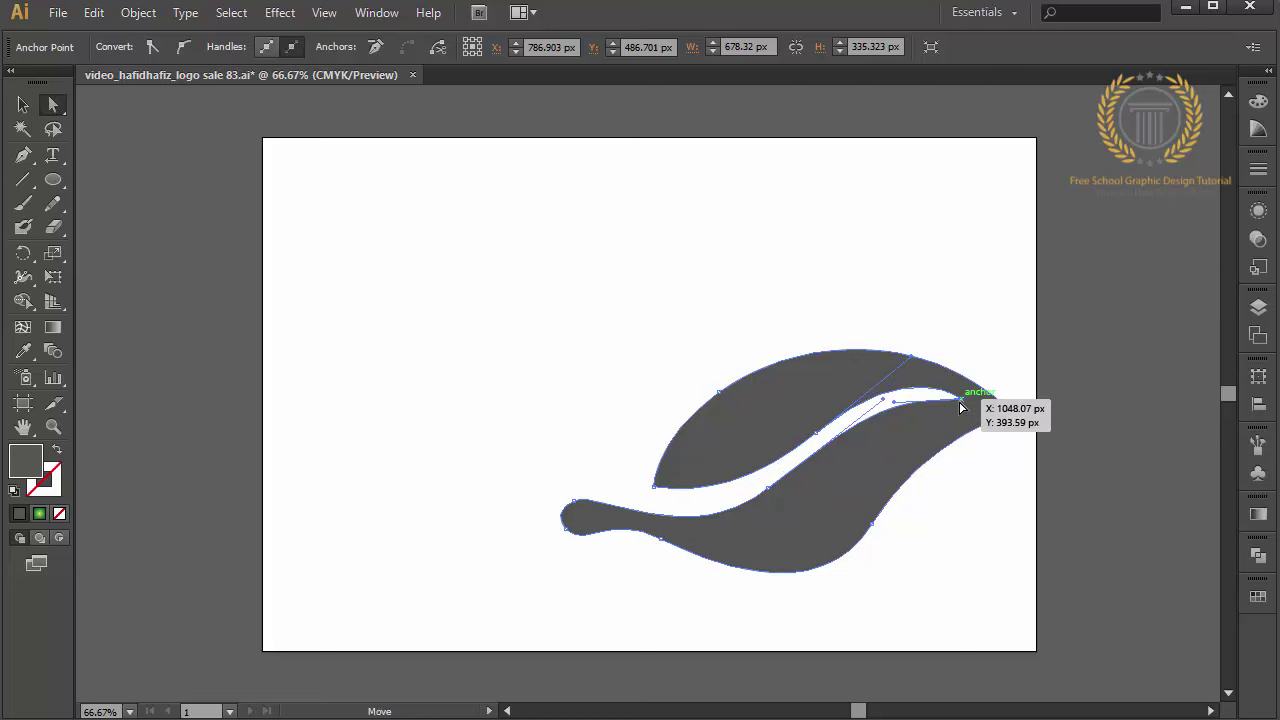
drag(897, 401, 914, 390)
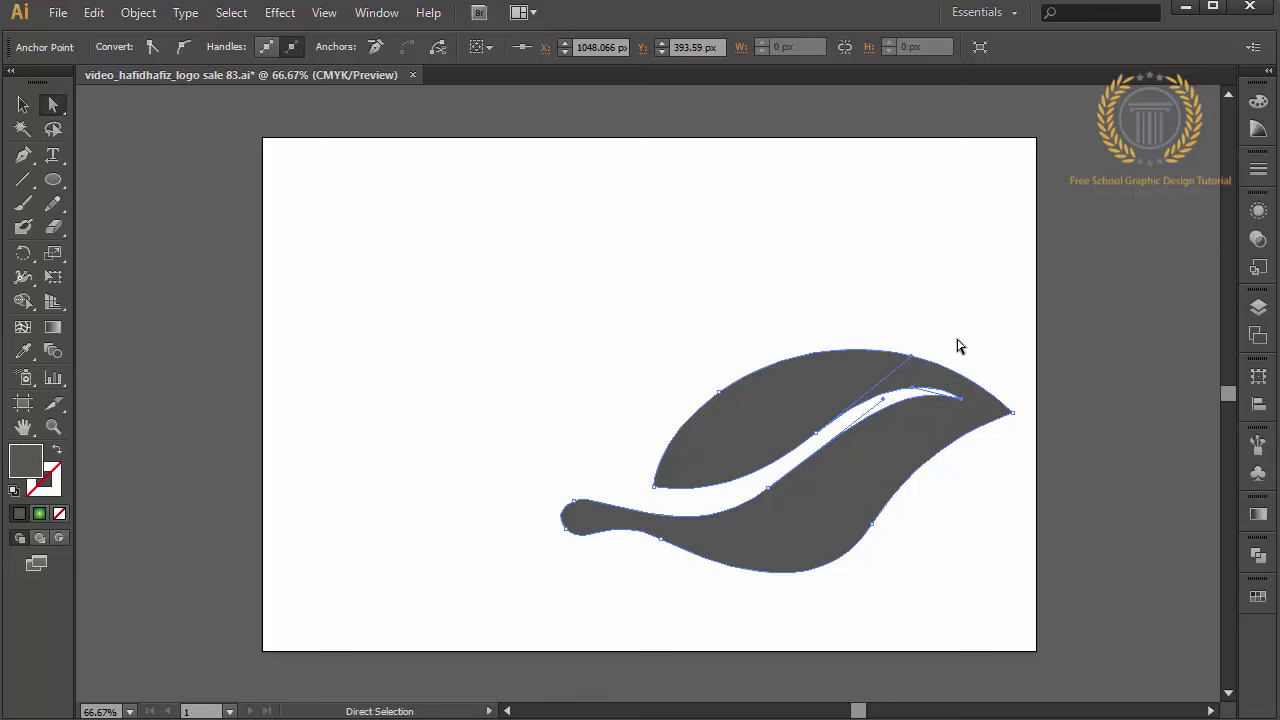
click(957, 346)
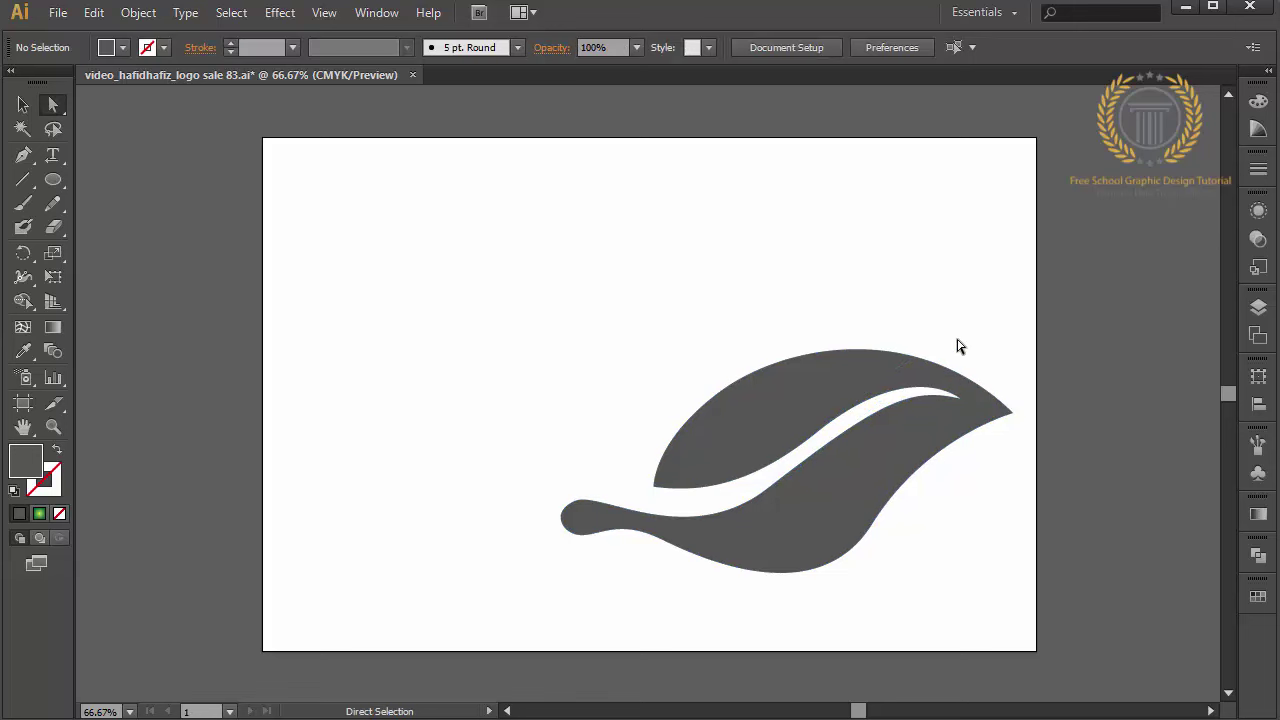
click(960, 398)
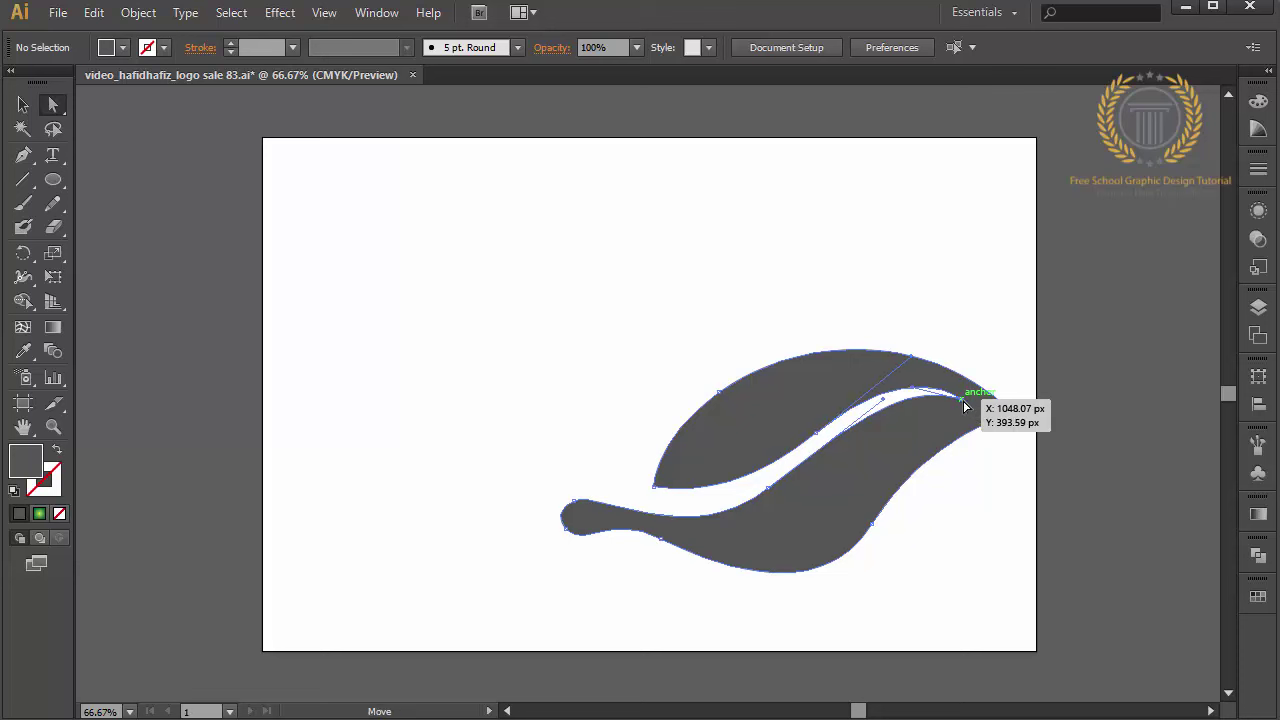
drag(913, 364, 894, 366)
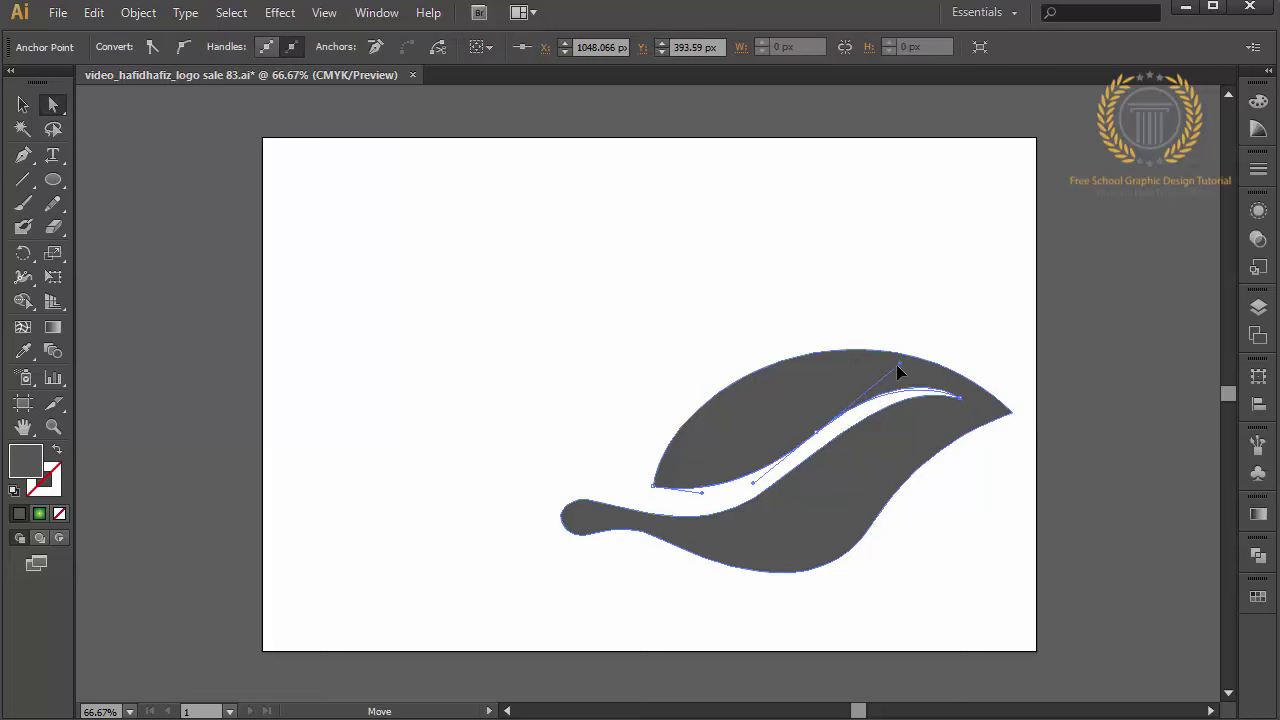
click(960, 324)
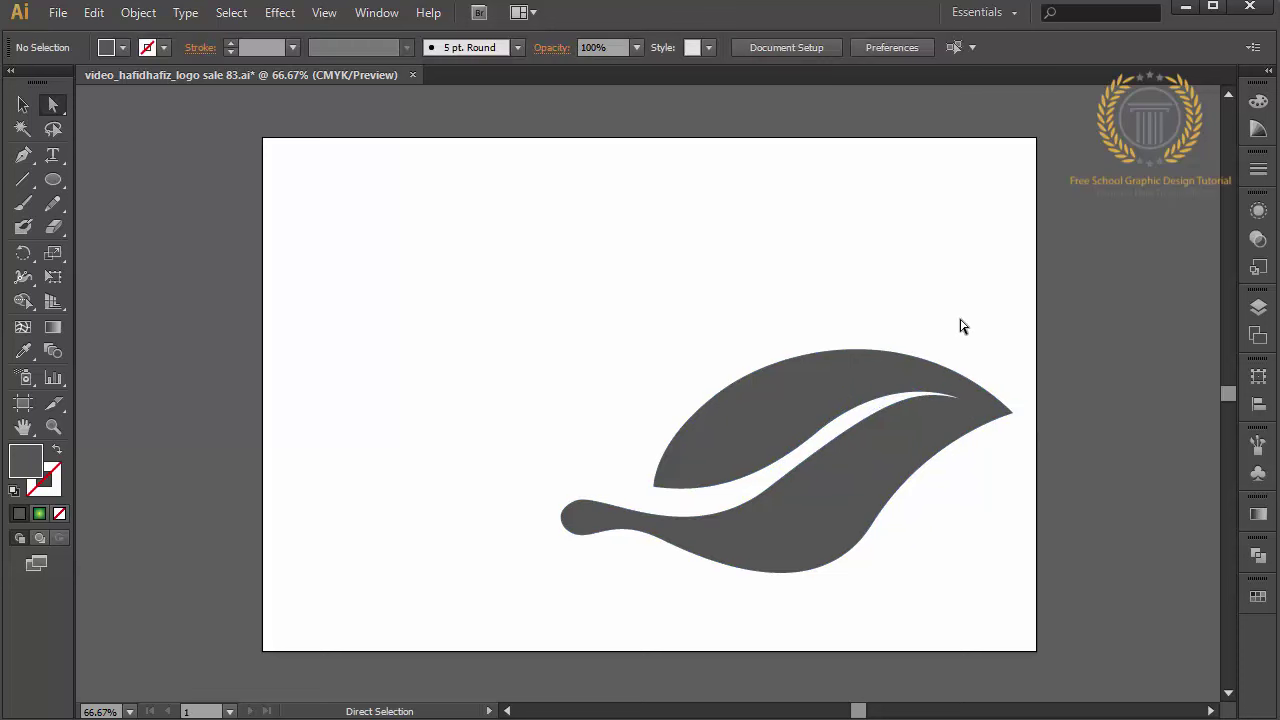
Smooth the leaf's lower right curve by dragging its handle
click(884, 512)
mouse_move(929, 446)
mouse_down()
mouse_move(927, 426)
mouse_move(957, 431)
mouse_up()
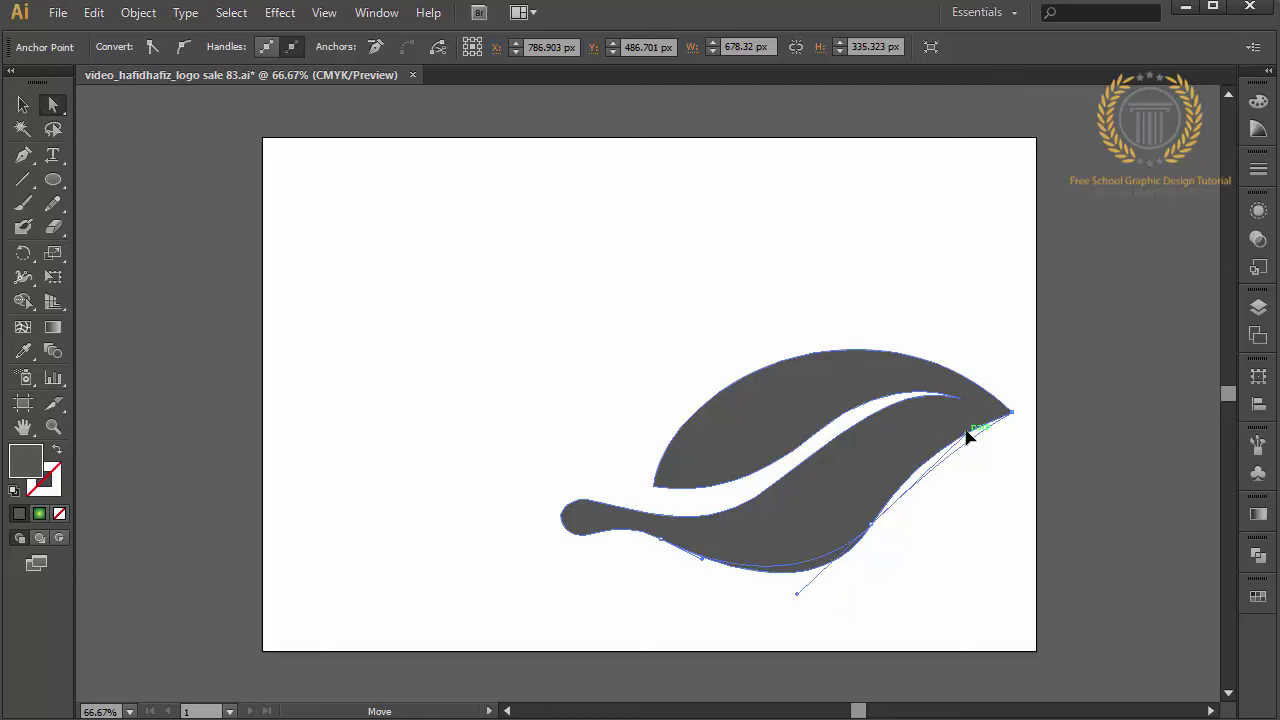
click(965, 510)
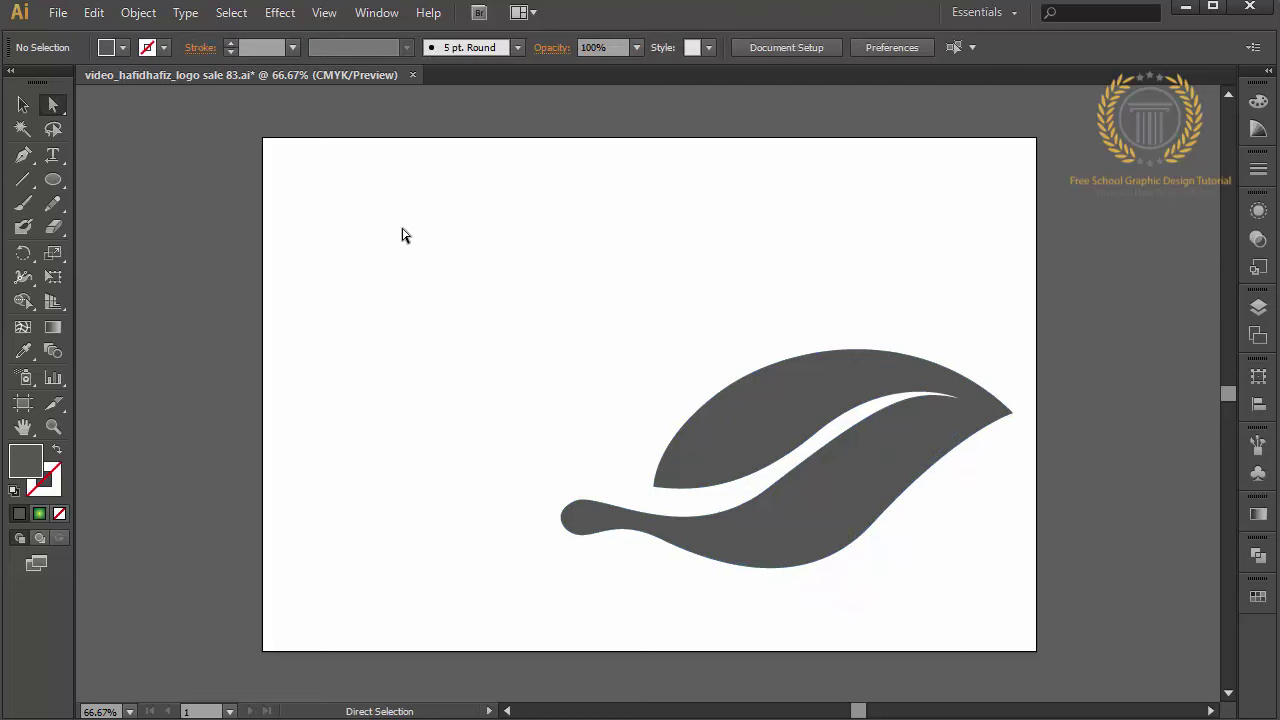
Pen-draw a closed teardrop leaf arching above and left of the first leaf
click(23, 155)
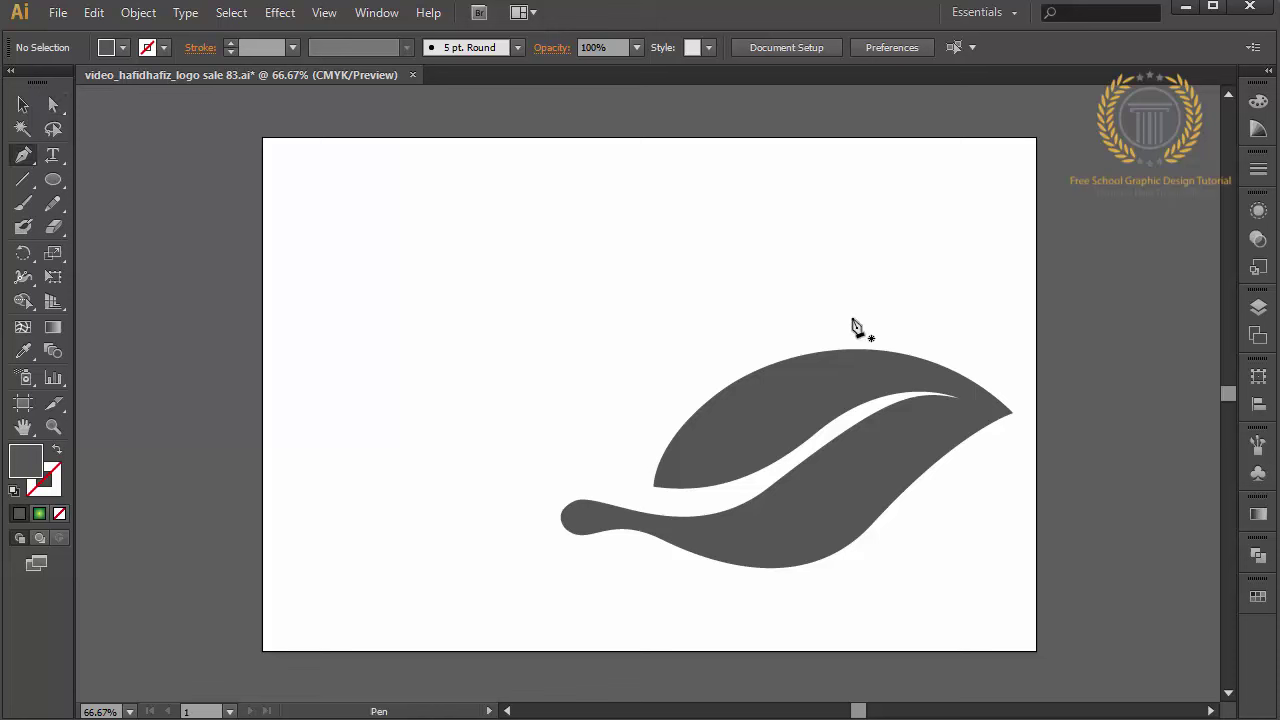
click(896, 312)
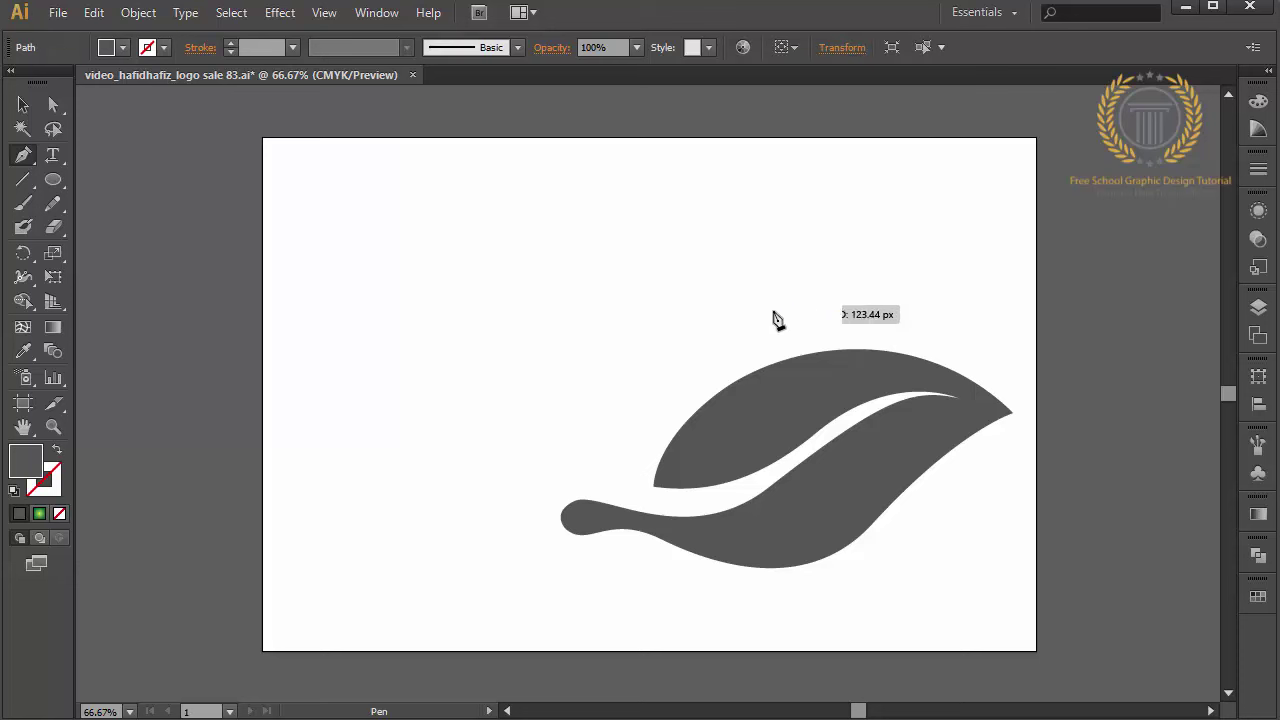
drag(707, 348, 670, 375)
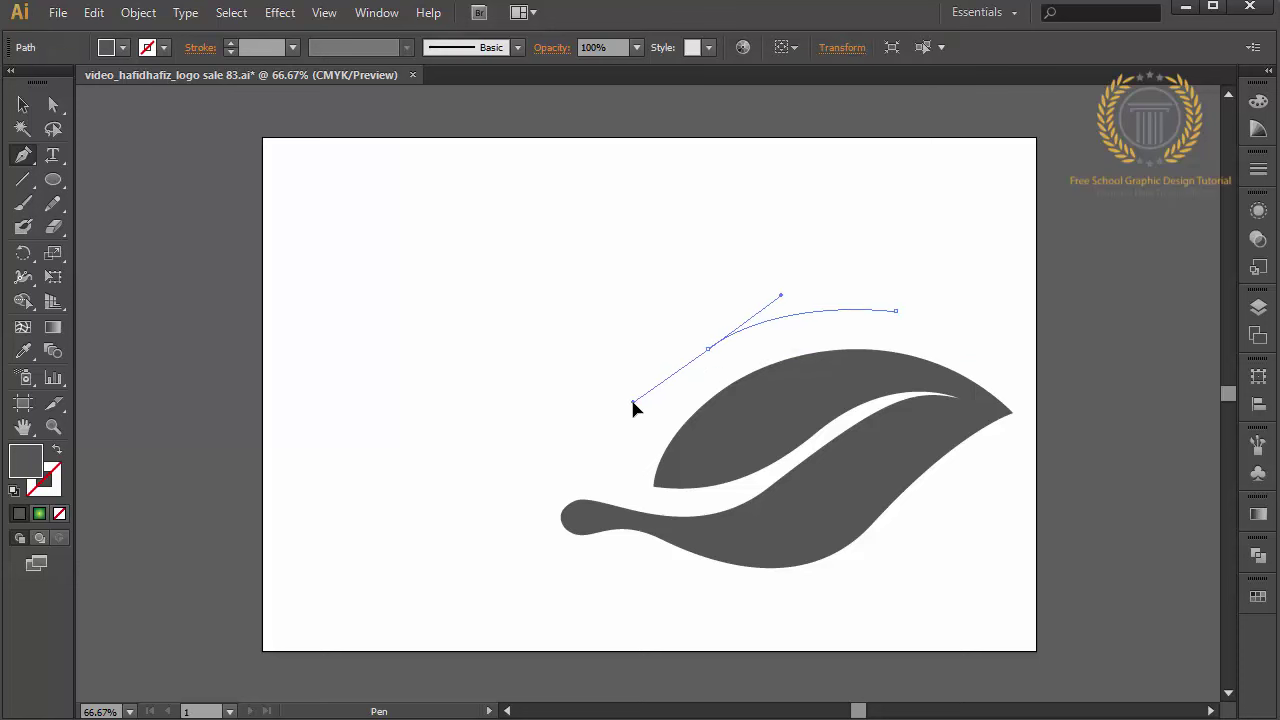
key(ctrl+z)
key(ctrl+z)
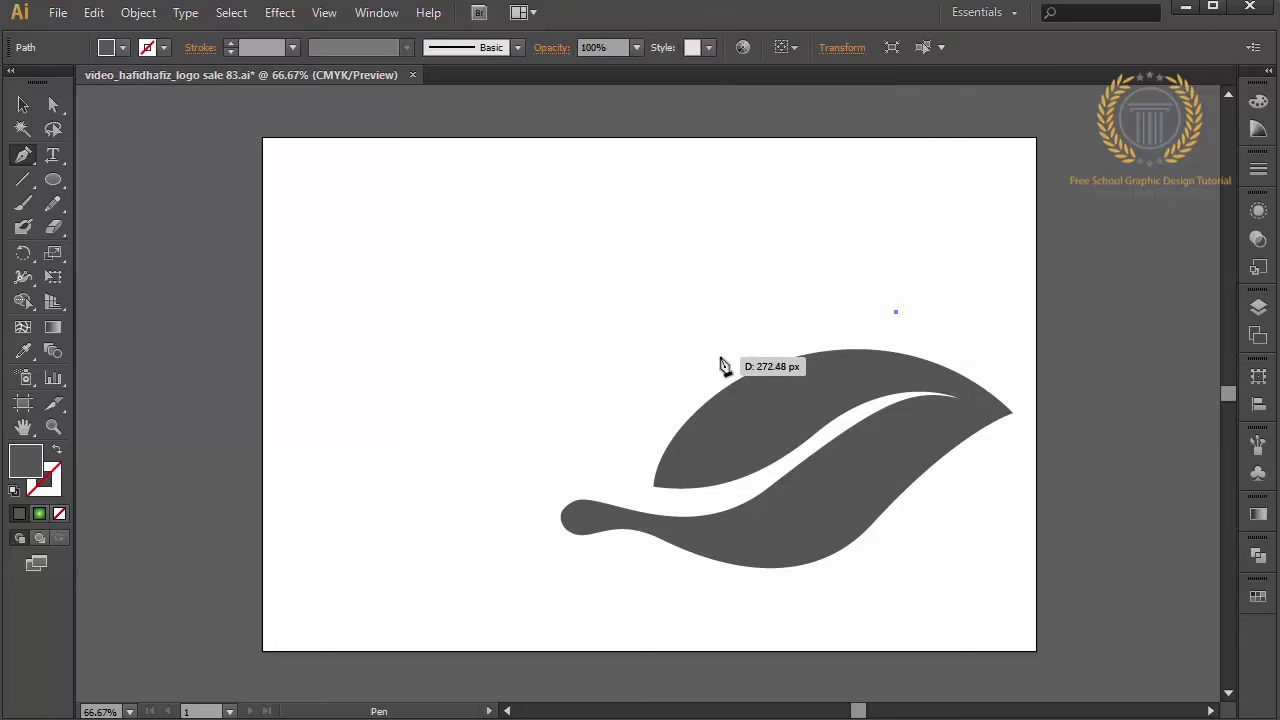
drag(720, 356, 646, 427)
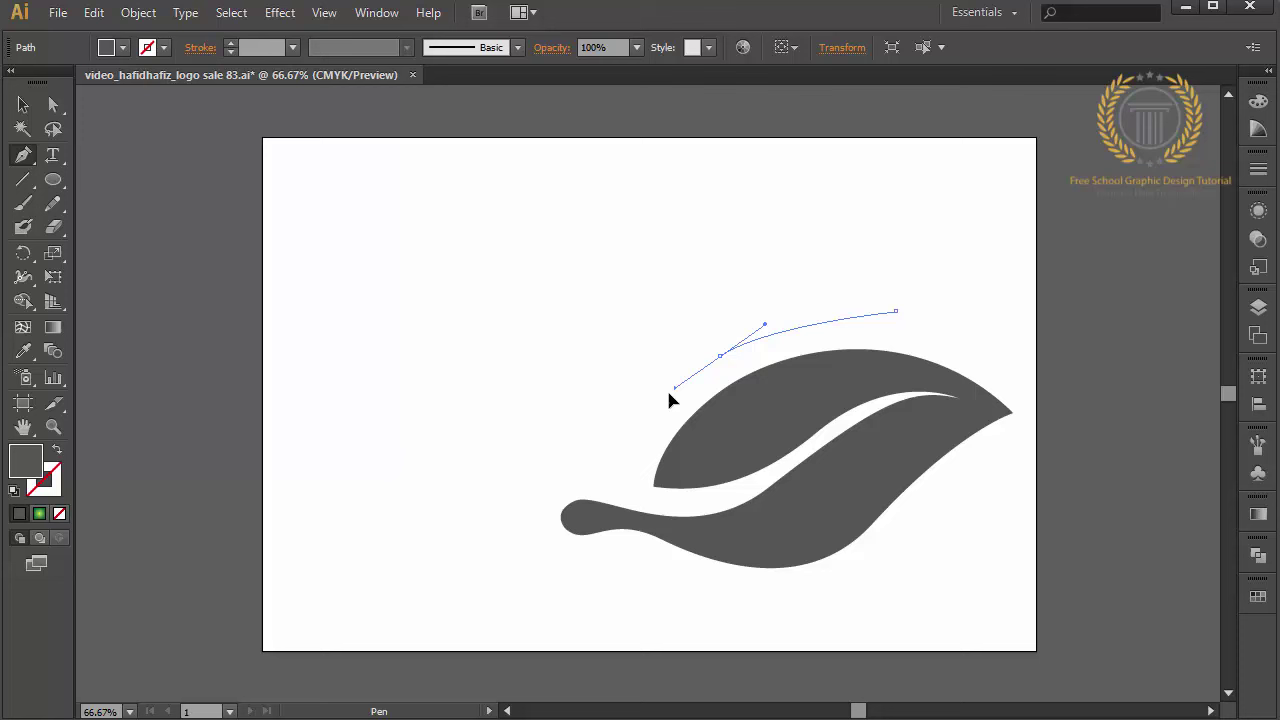
click(543, 450)
drag(543, 451, 490, 444)
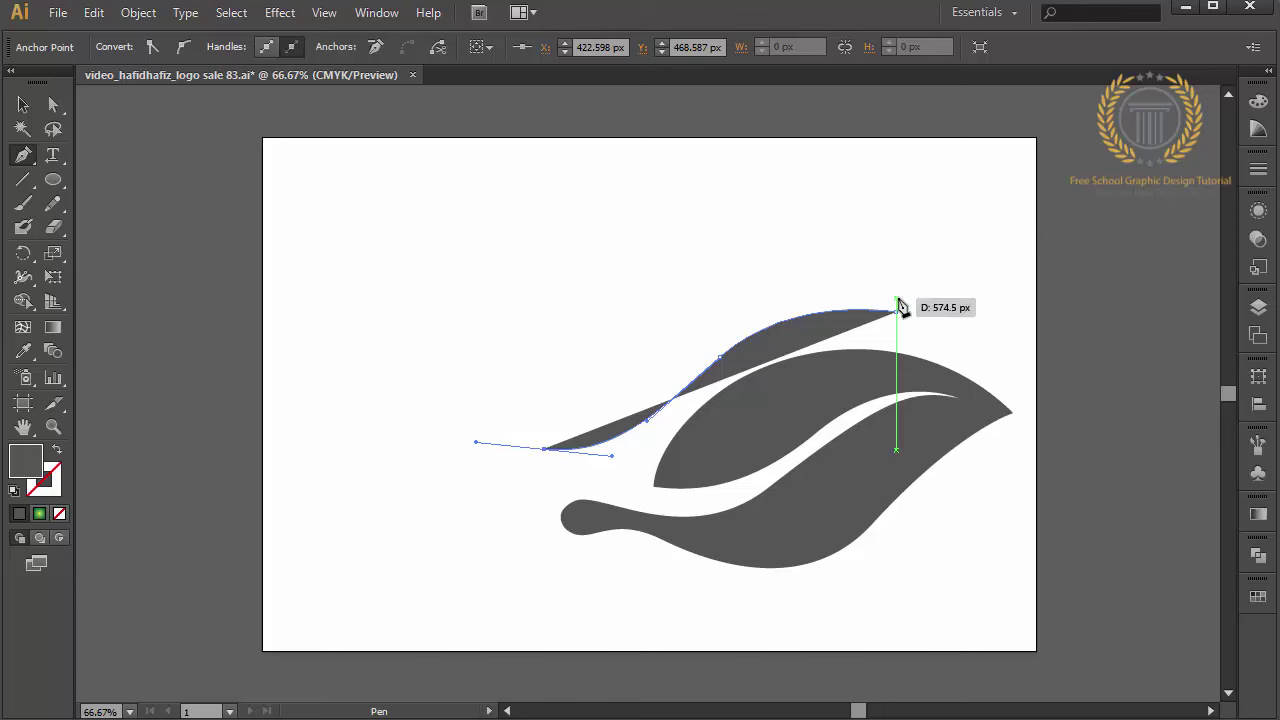
mouse_move(897, 313)
mouse_down()
mouse_move(1030, 440)
mouse_move(999, 421)
mouse_up()
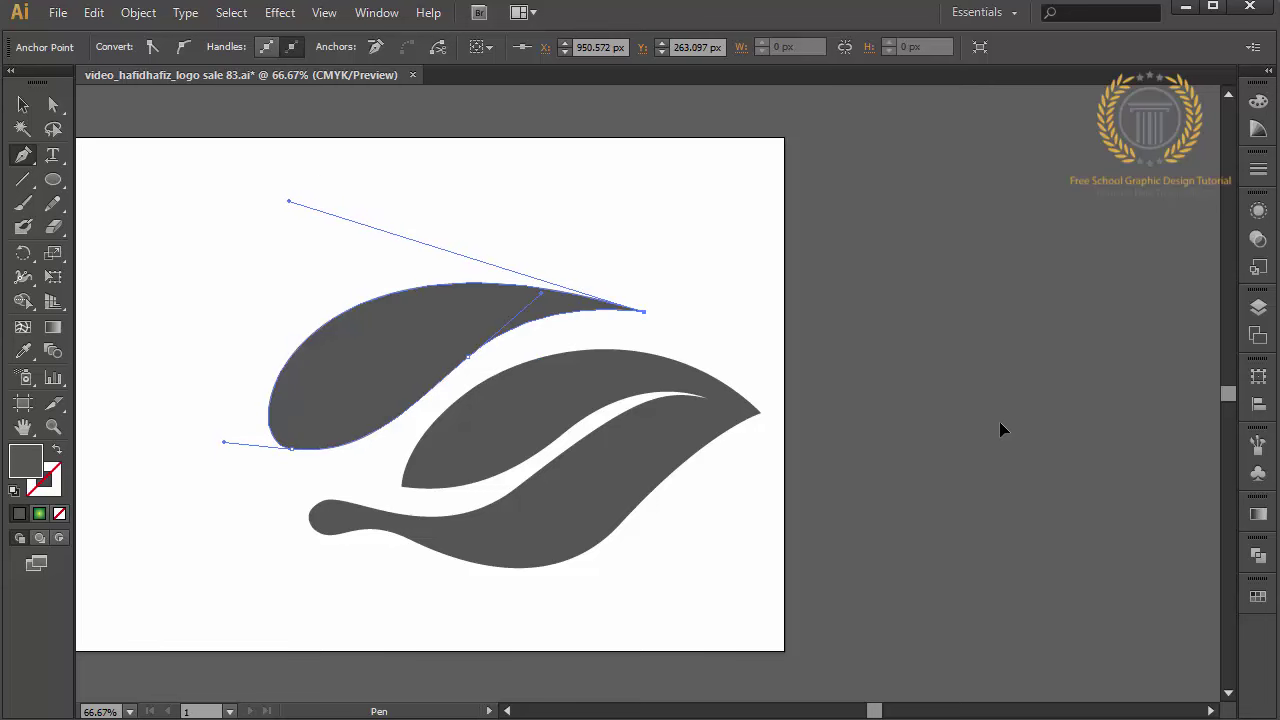
Marquee-select all leaf shapes and move them about 65 px left
click(23, 105)
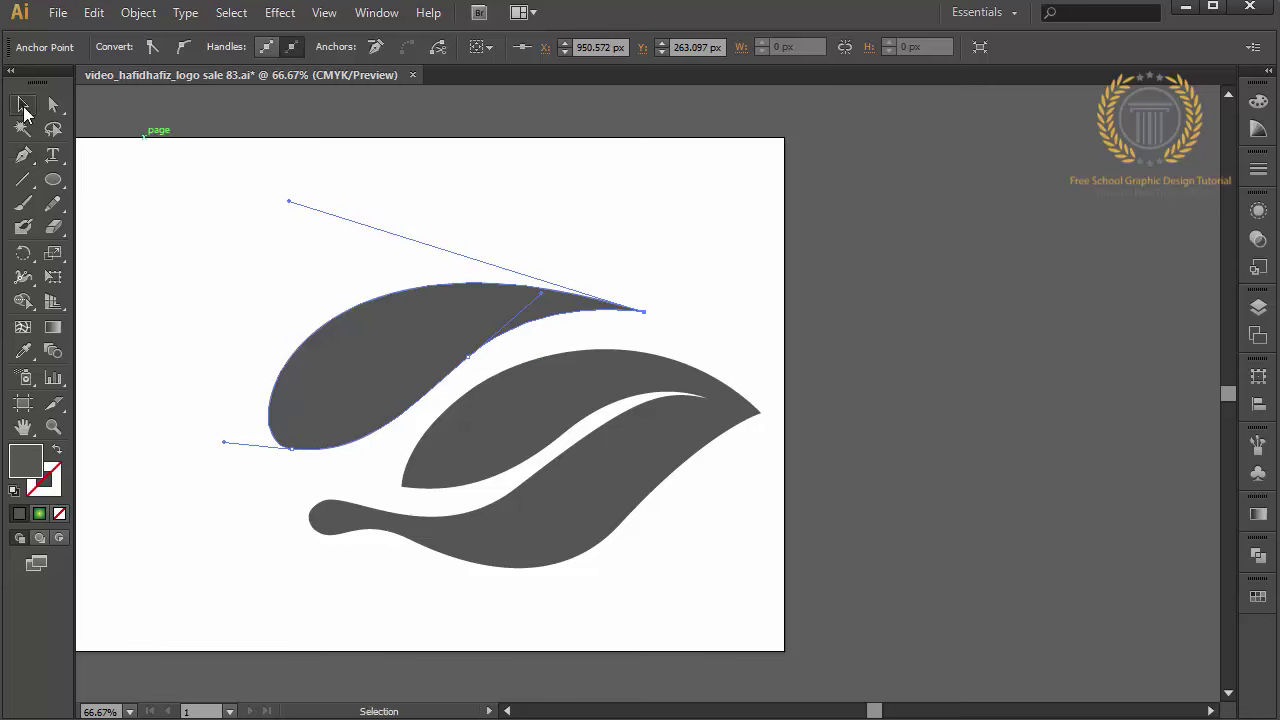
click(226, 229)
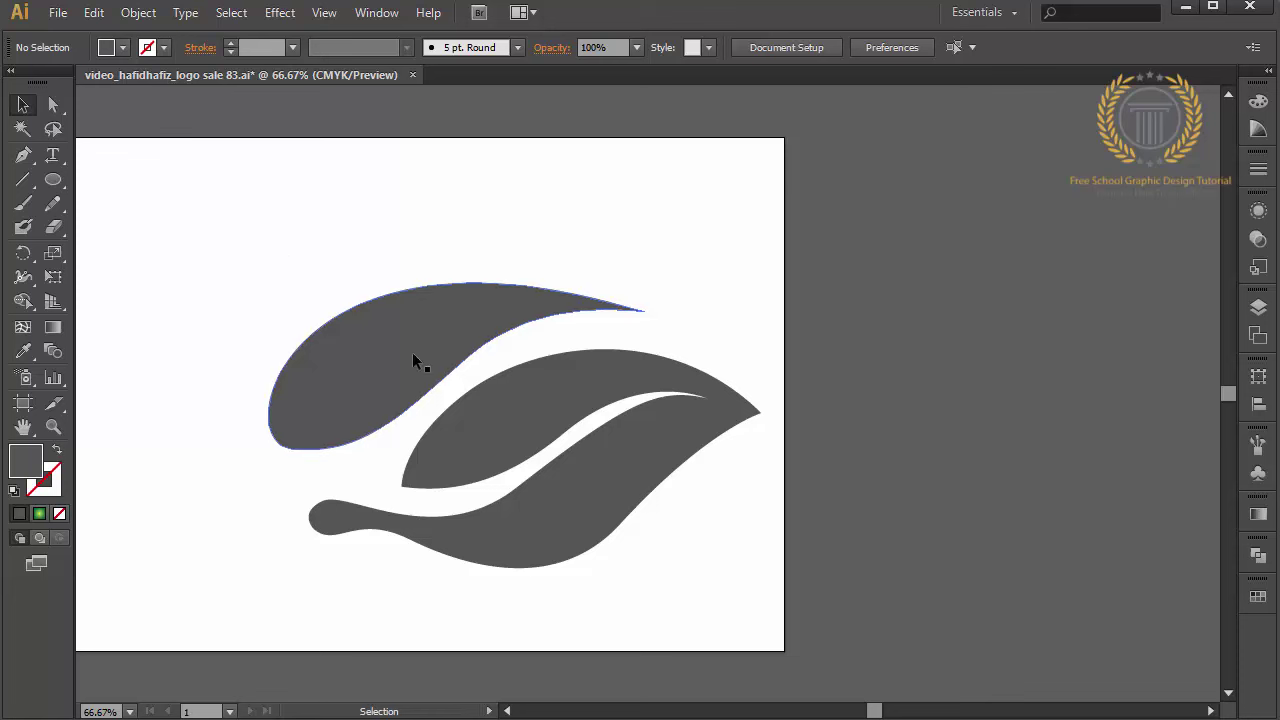
drag(665, 250, 418, 594)
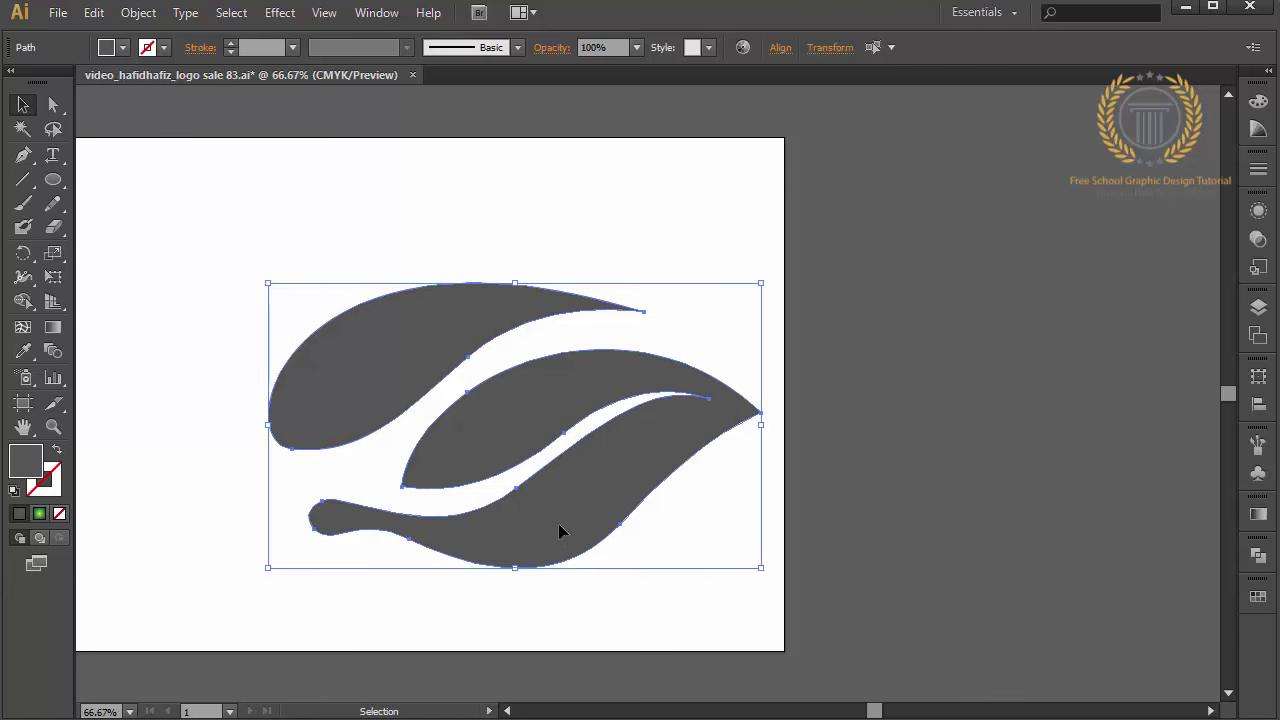
drag(557, 513, 492, 511)
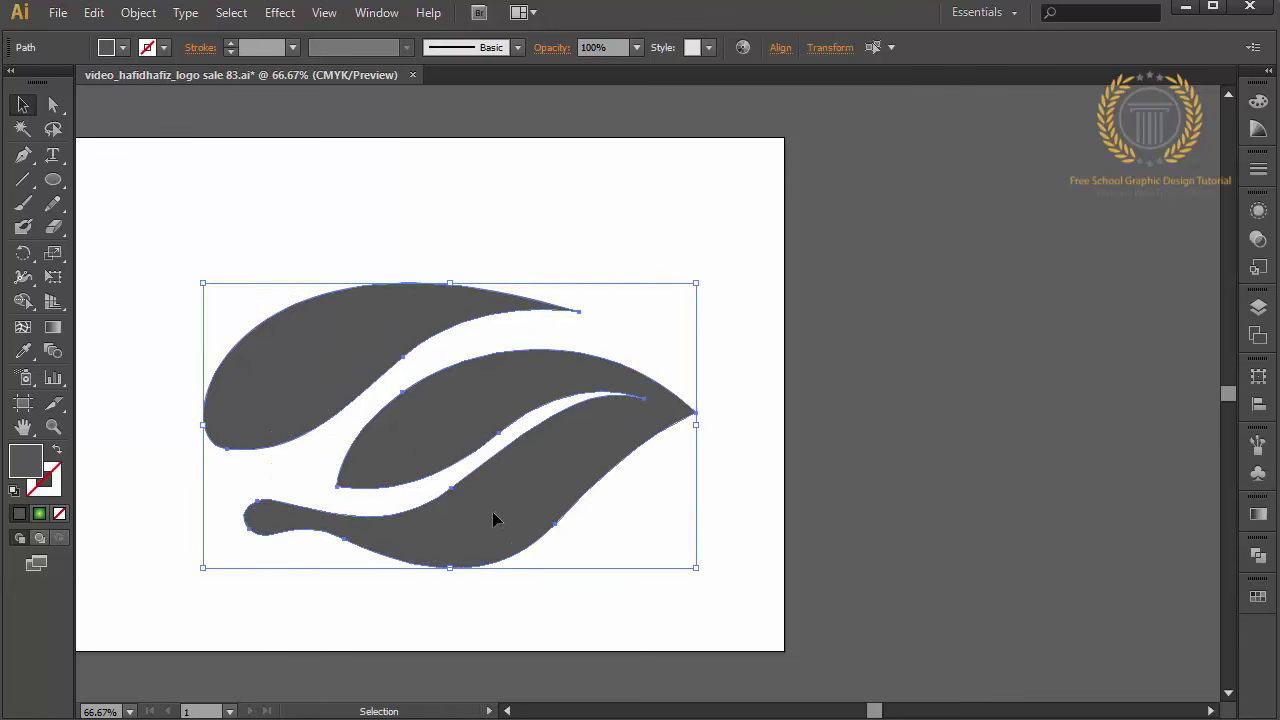
click(631, 570)
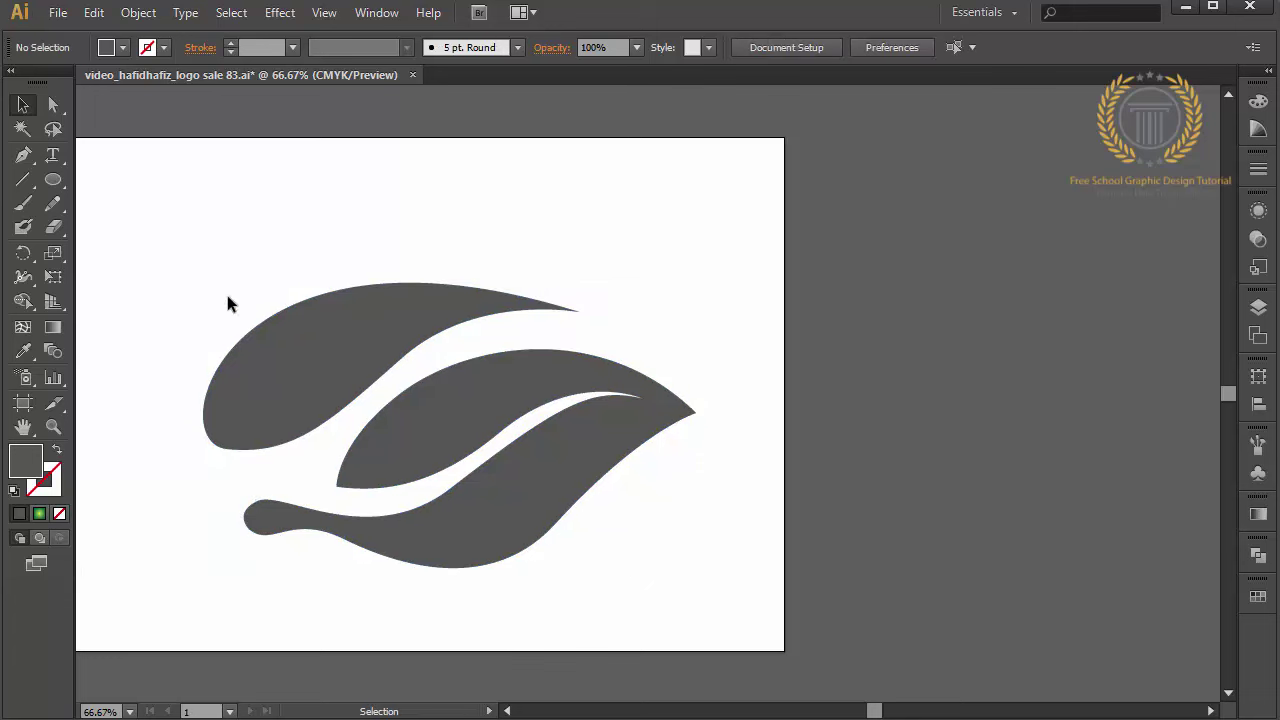
Start a Pen path along the stem and run it up to the inner leaf tip
click(23, 155)
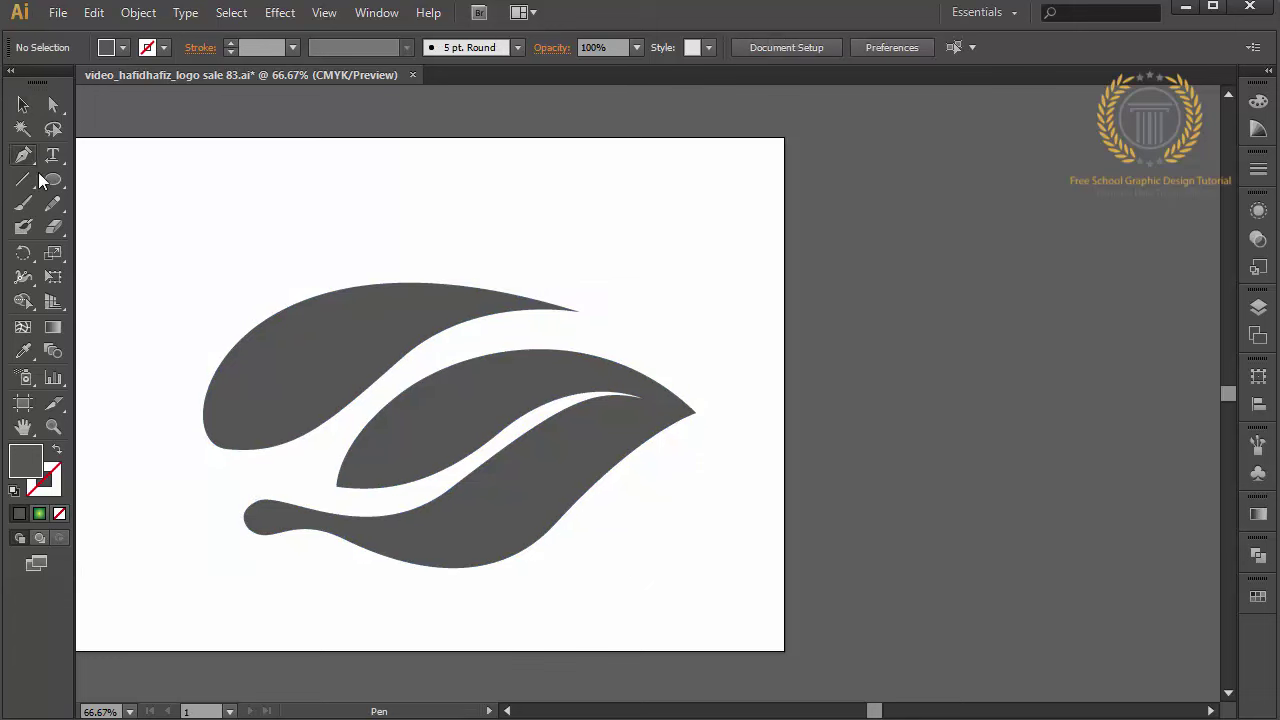
click(316, 531)
click(414, 543)
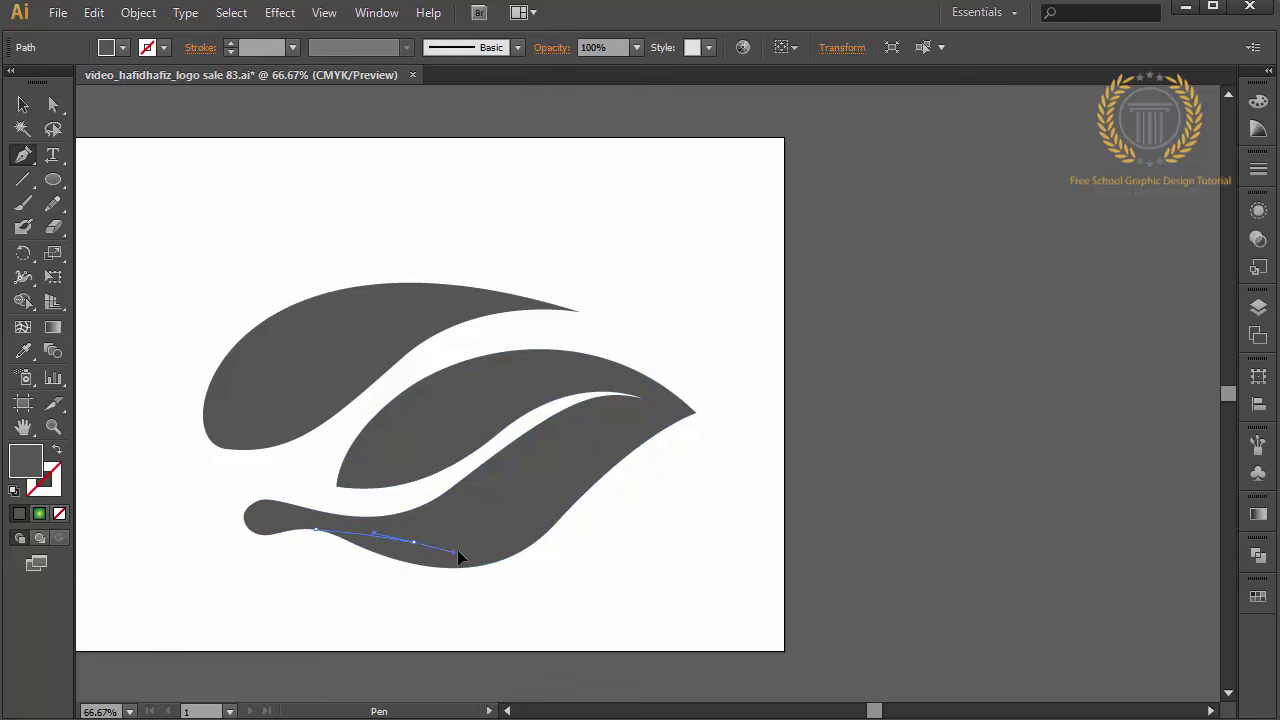
drag(457, 550, 469, 545)
drag(472, 551, 470, 547)
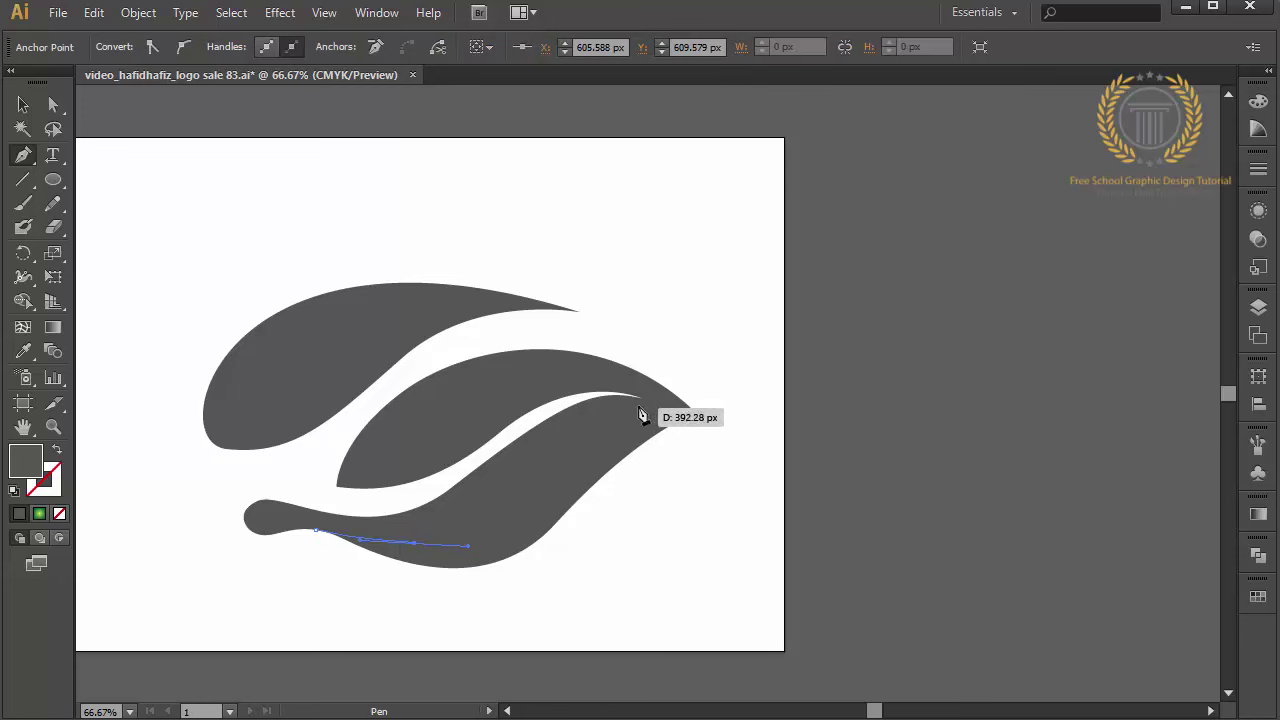
drag(640, 398, 733, 398)
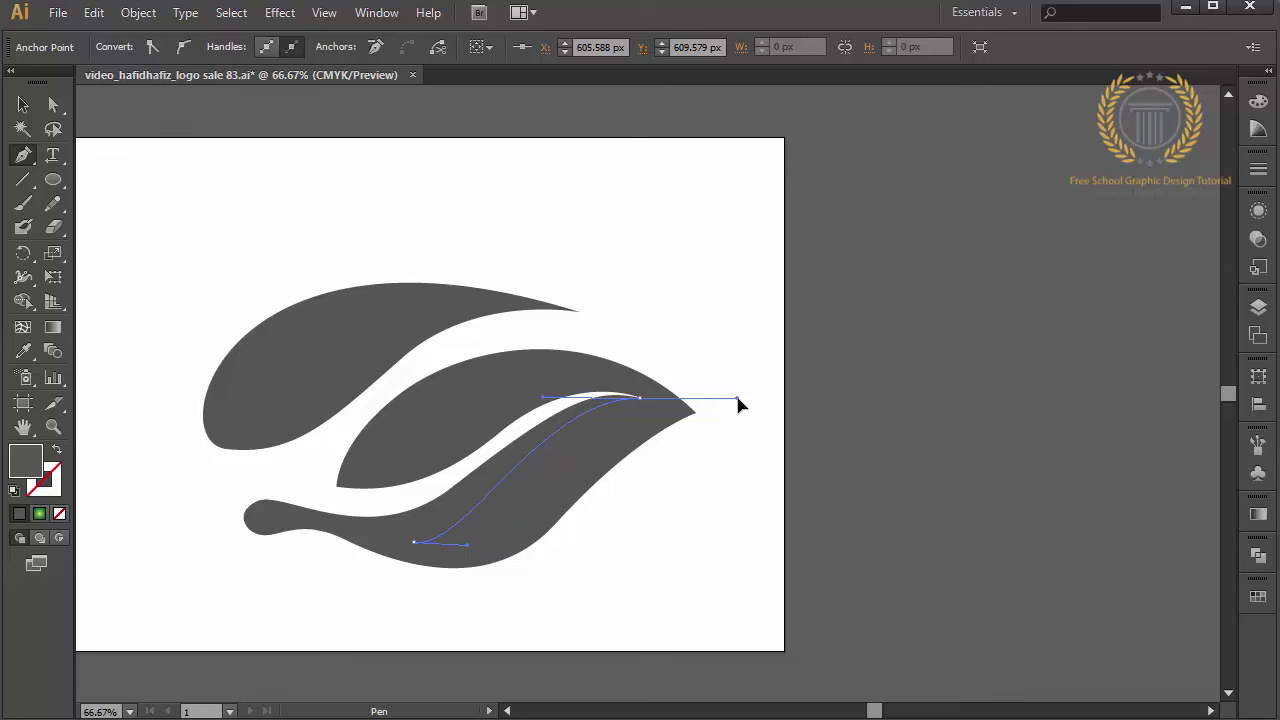
click(640, 399)
Curve the path back along the inner gap and close it below the stem
drag(522, 424, 455, 471)
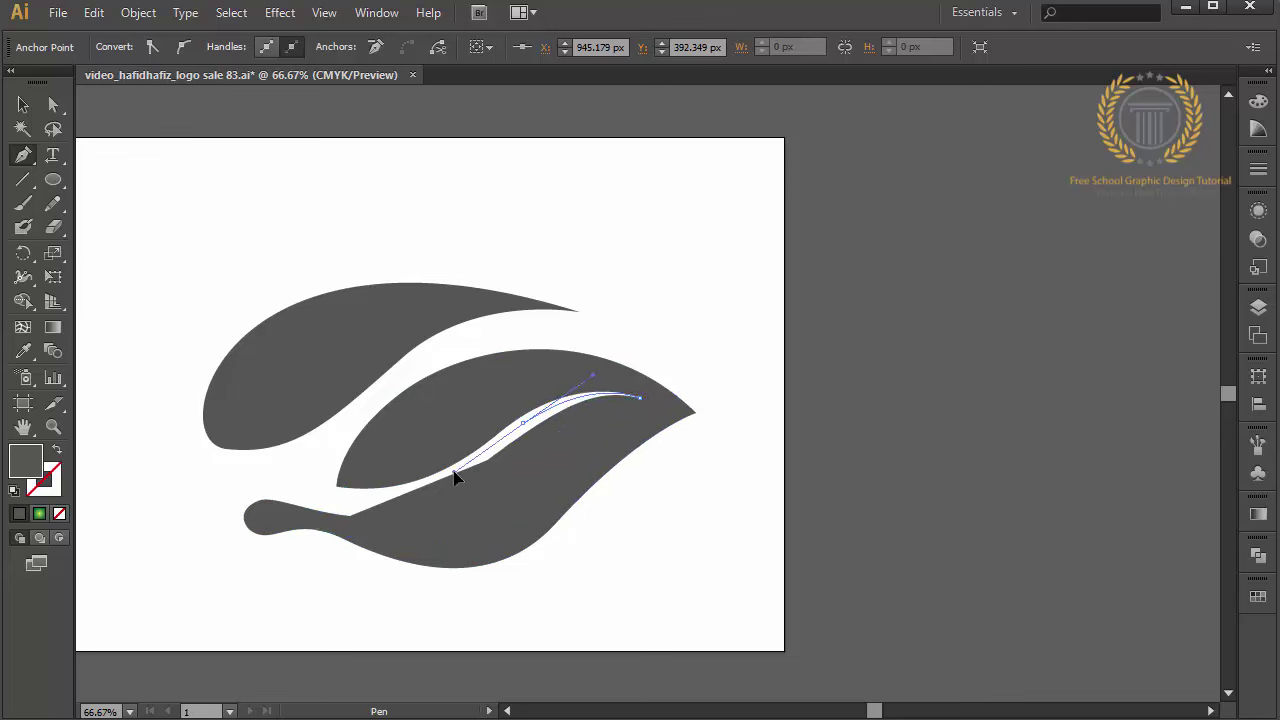
drag(414, 543, 324, 505)
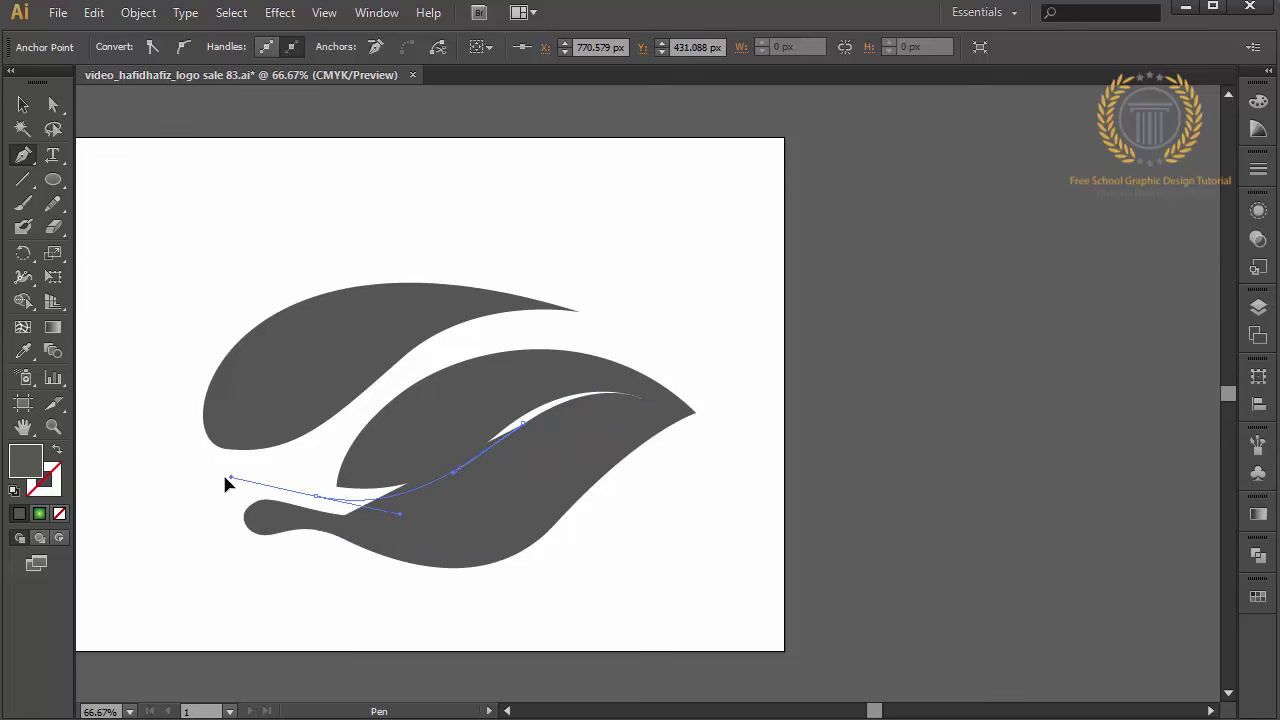
drag(188, 518, 252, 575)
click(251, 567)
click(316, 530)
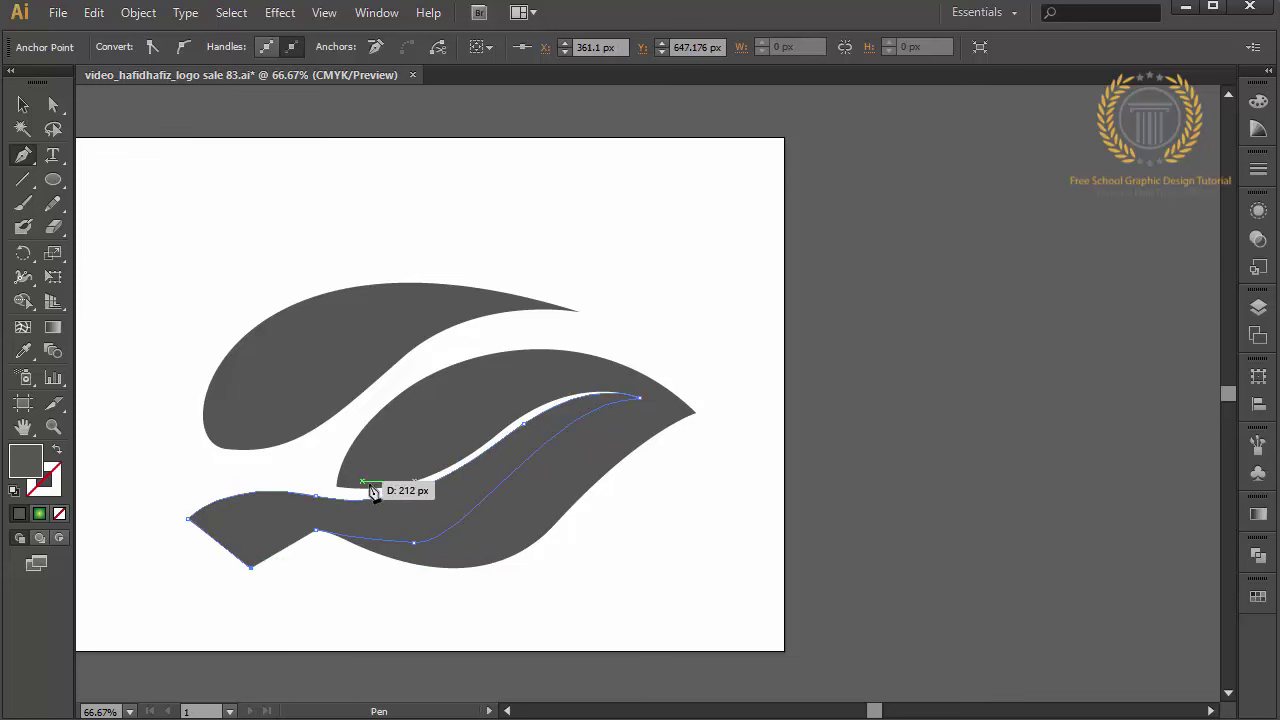
mouse_move(395, 493)
mouse_down()
mouse_move(354, 480)
mouse_move(440, 415)
mouse_move(420, 449)
mouse_up()
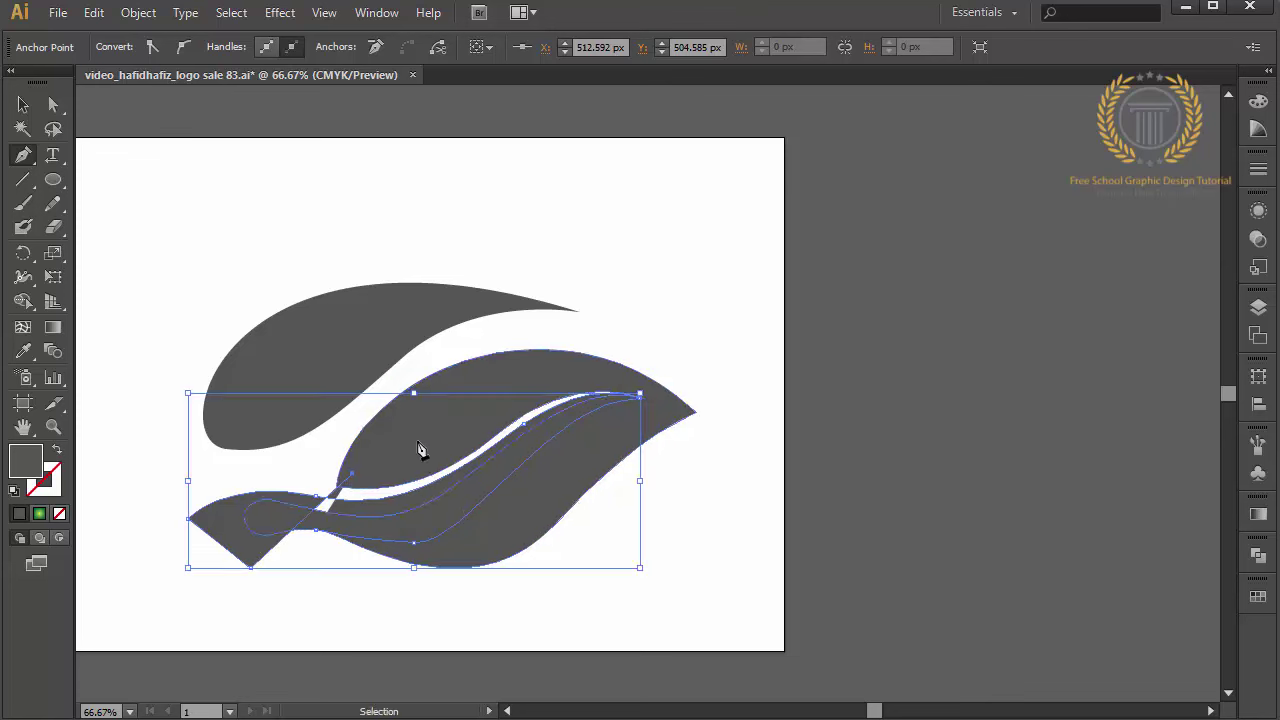
key(ctrl+z)
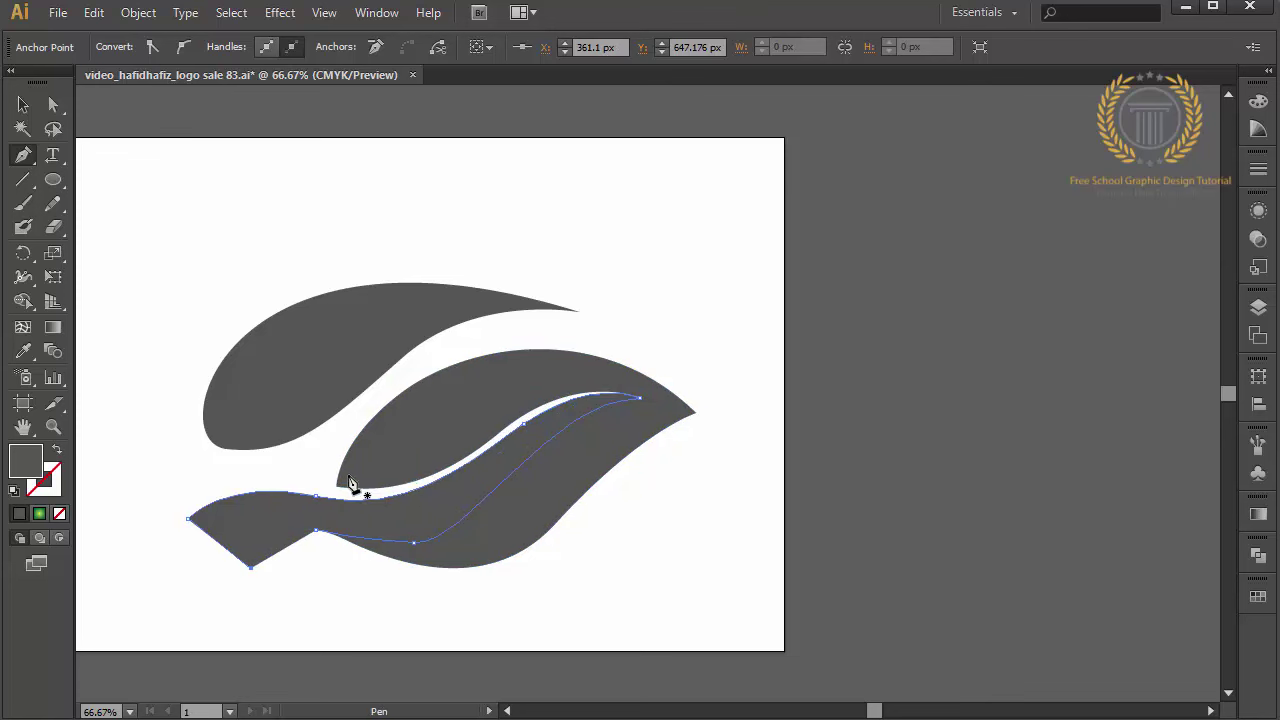
Draw a closed curved outline along the middle leaf's top edge and select it
click(350, 476)
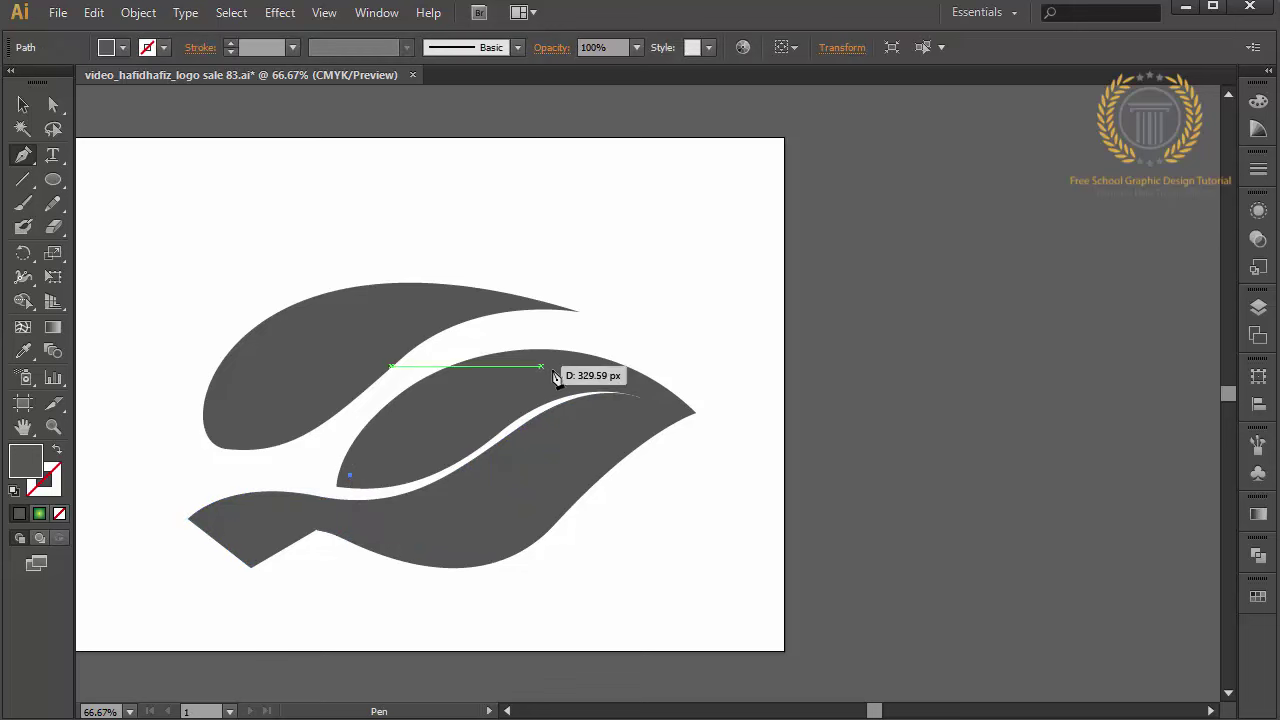
drag(640, 381, 850, 463)
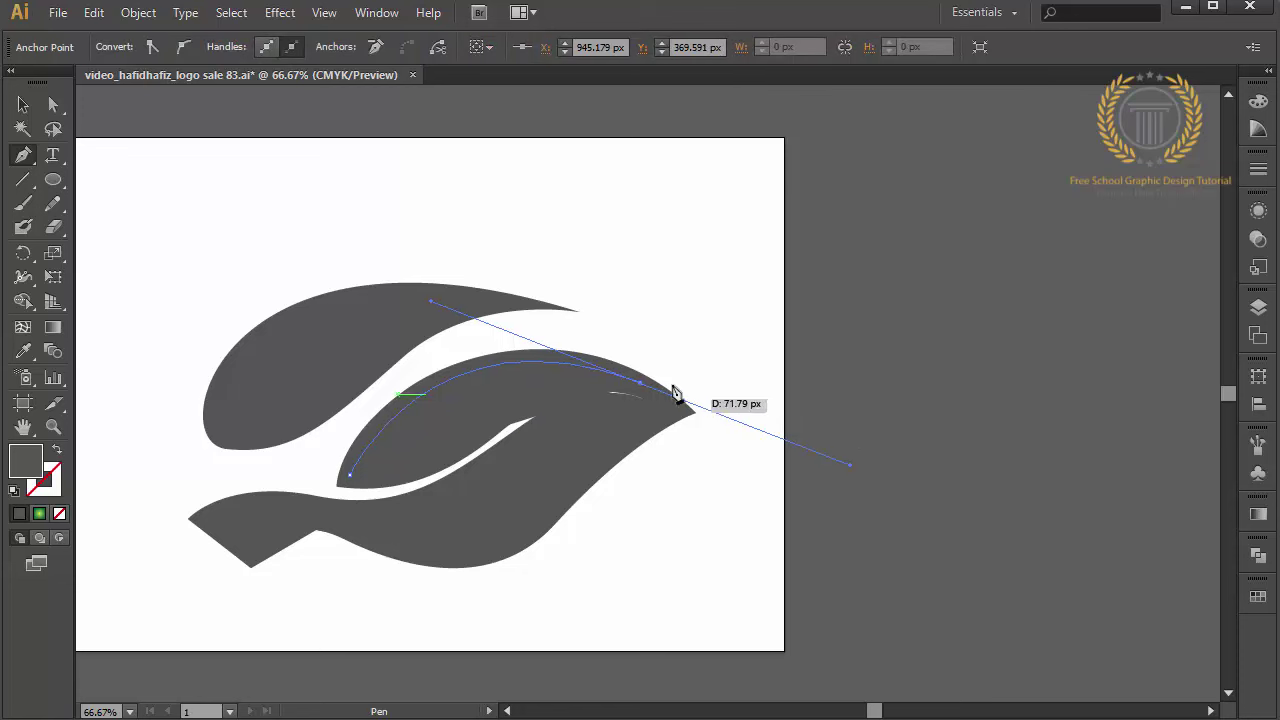
click(640, 382)
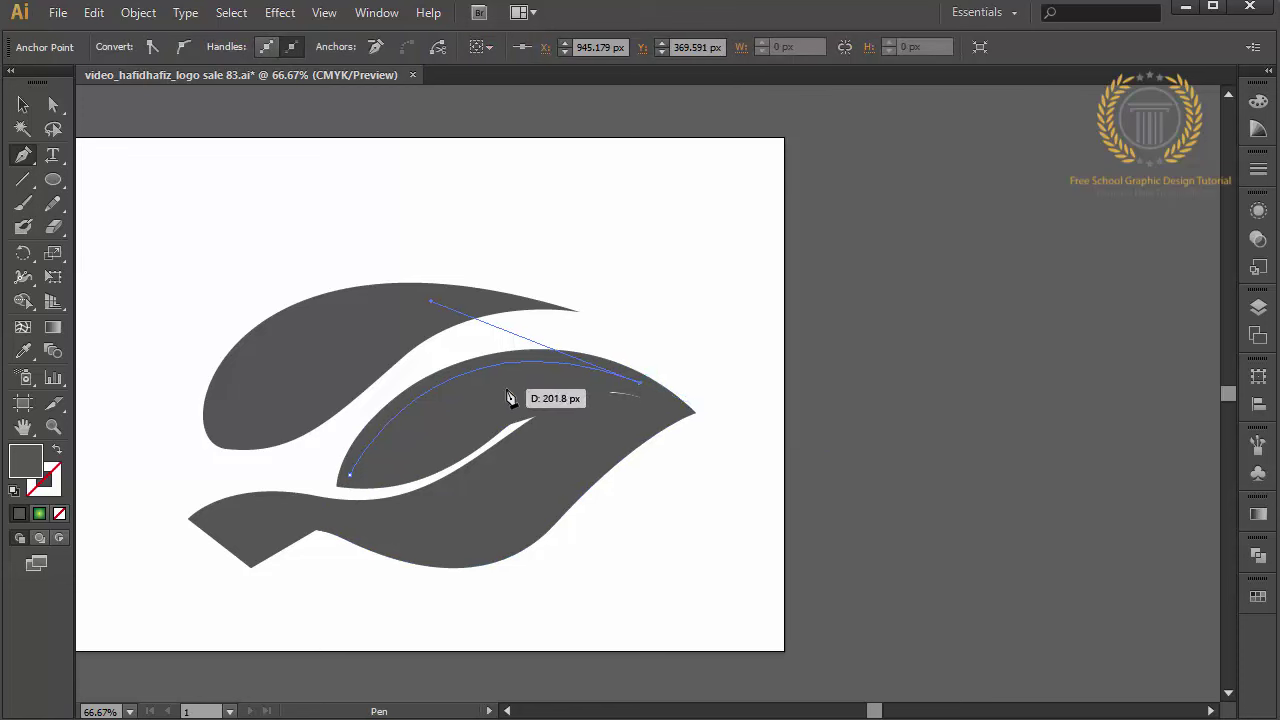
drag(505, 387, 445, 432)
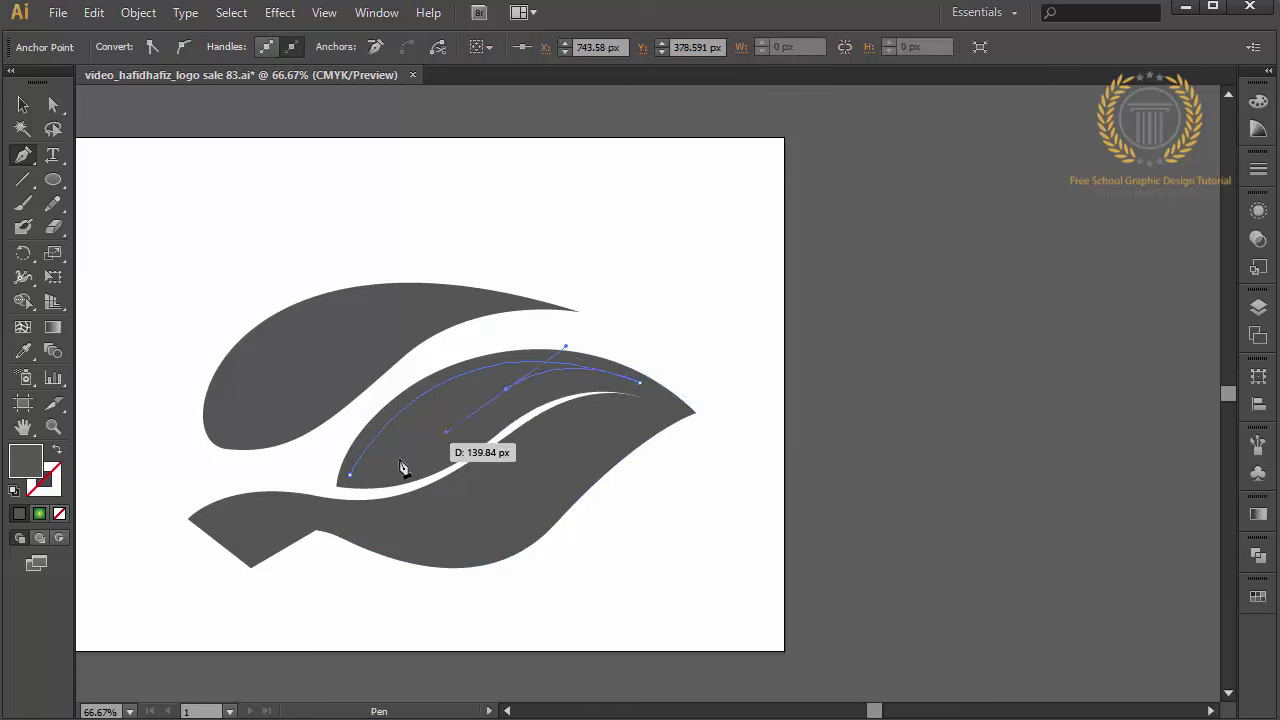
click(350, 475)
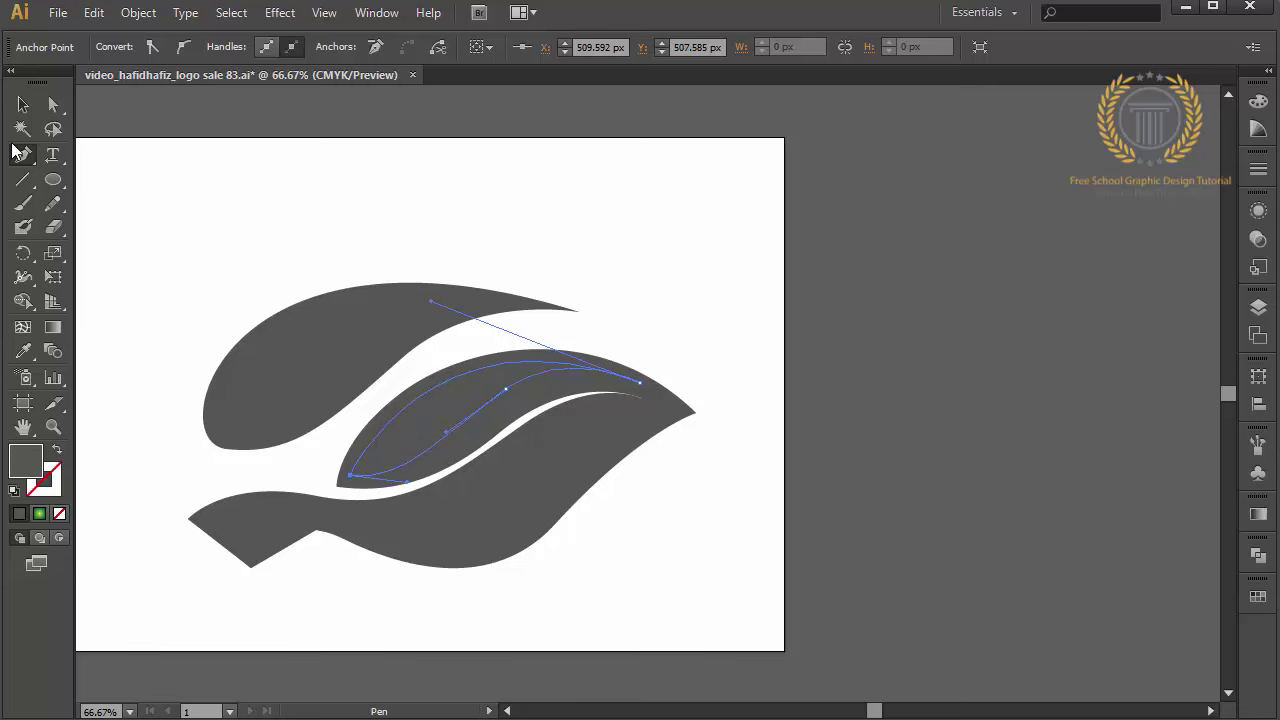
click(22, 105)
click(464, 543)
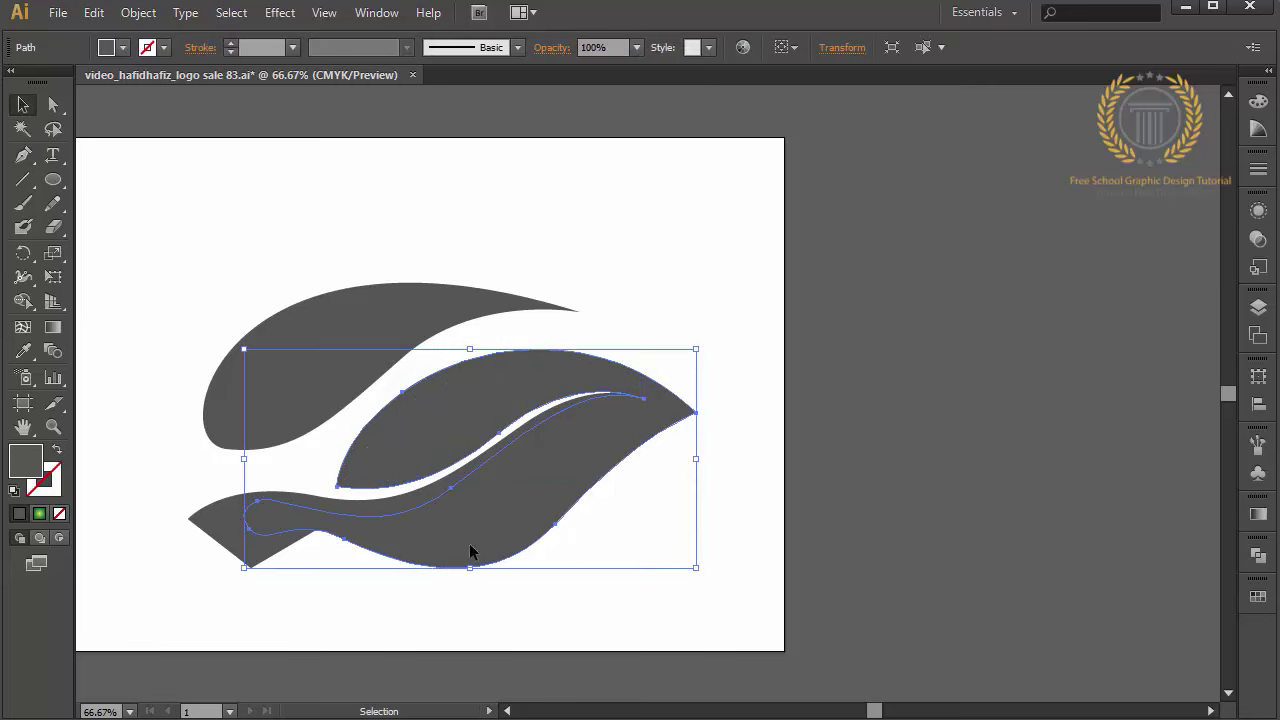
Cut and Paste in Front the outline, then Pathfinder-Intersect it with the lower leaf
click(93, 12)
click(125, 88)
click(93, 12)
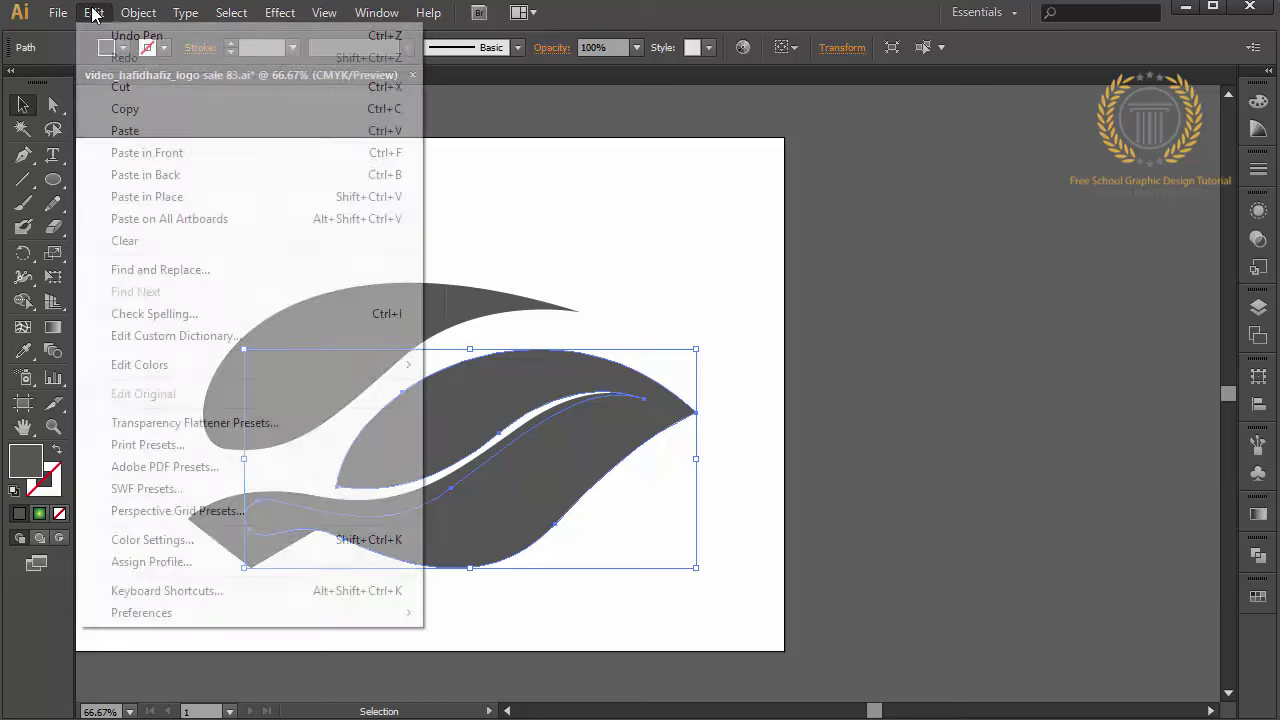
click(168, 155)
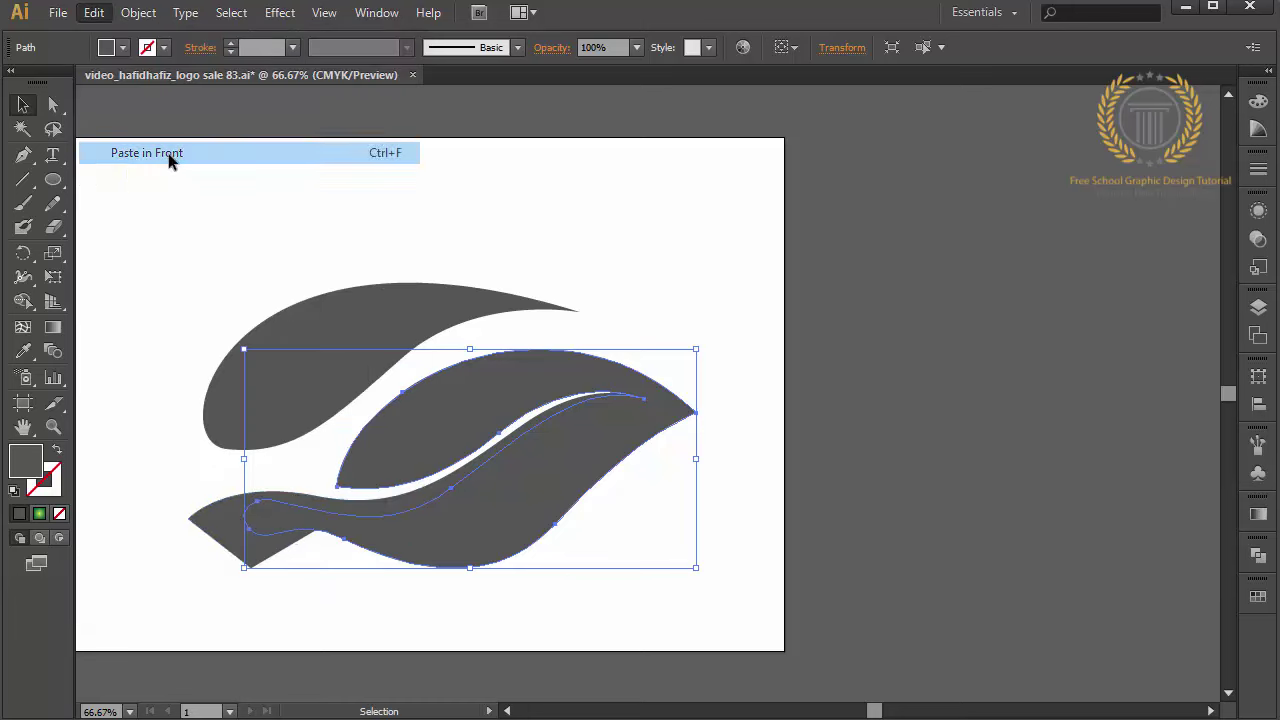
shift+click(244, 544)
click(1258, 555)
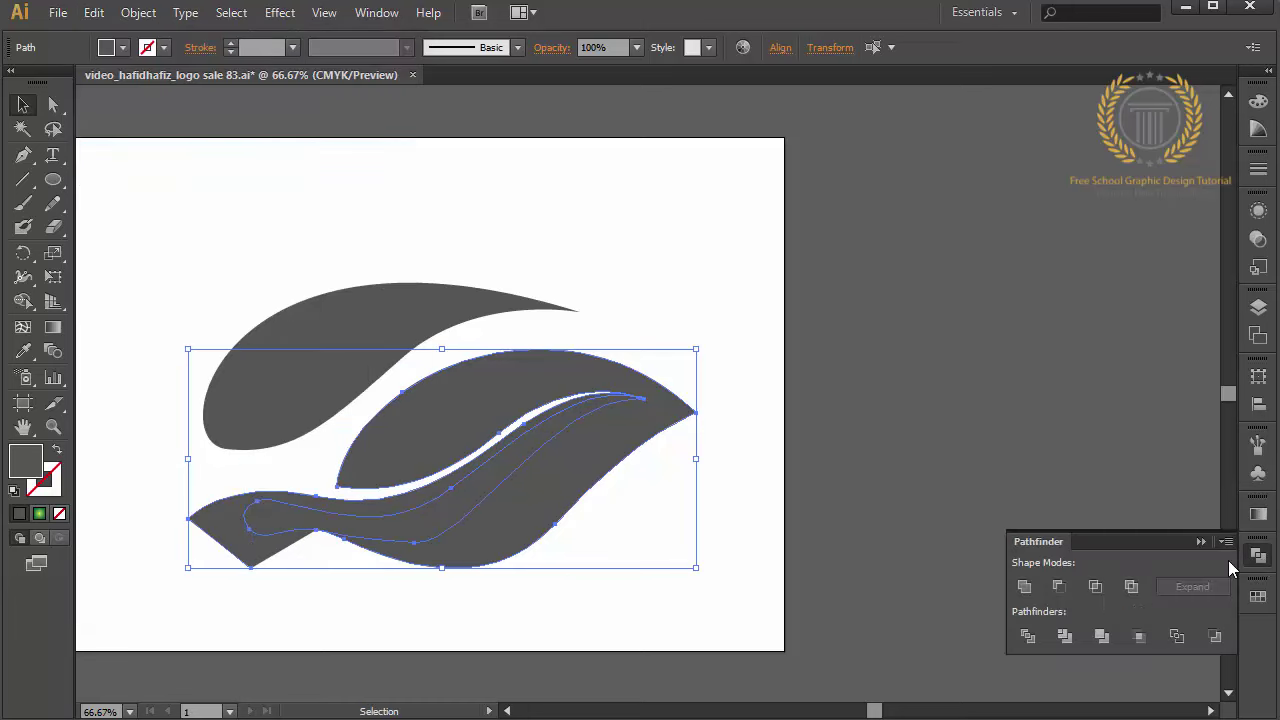
click(1091, 588)
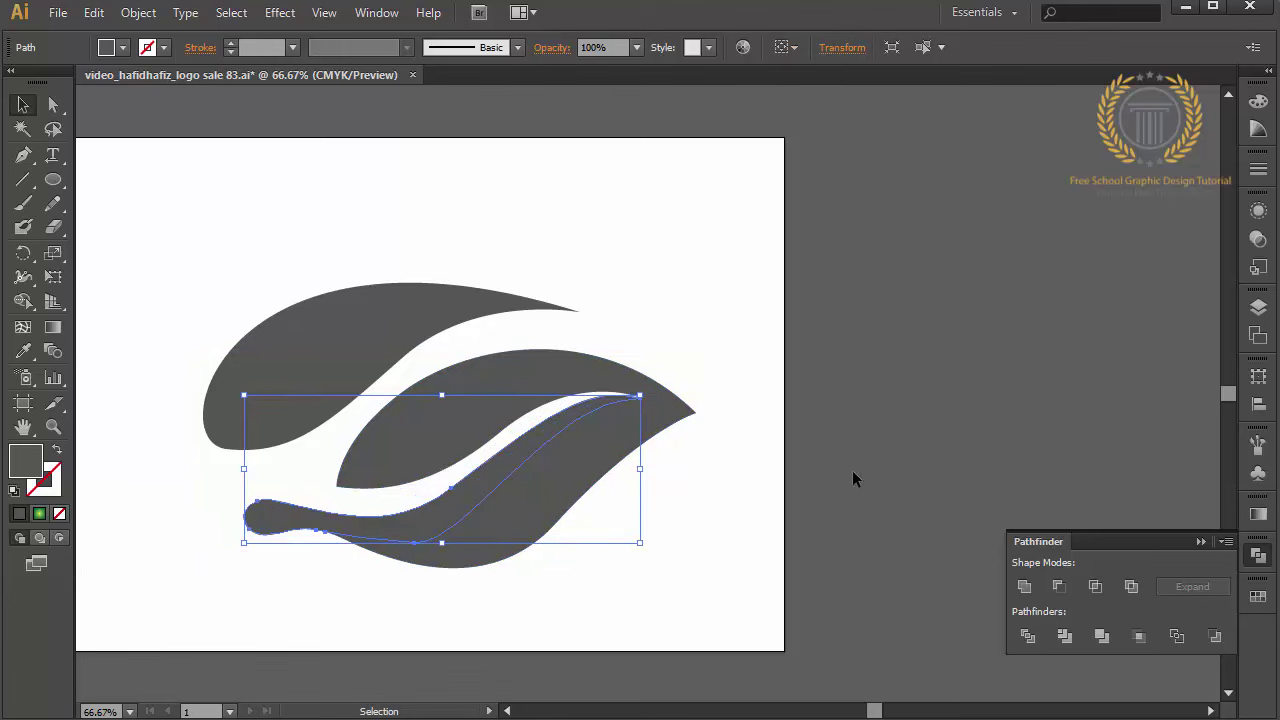
click(1258, 596)
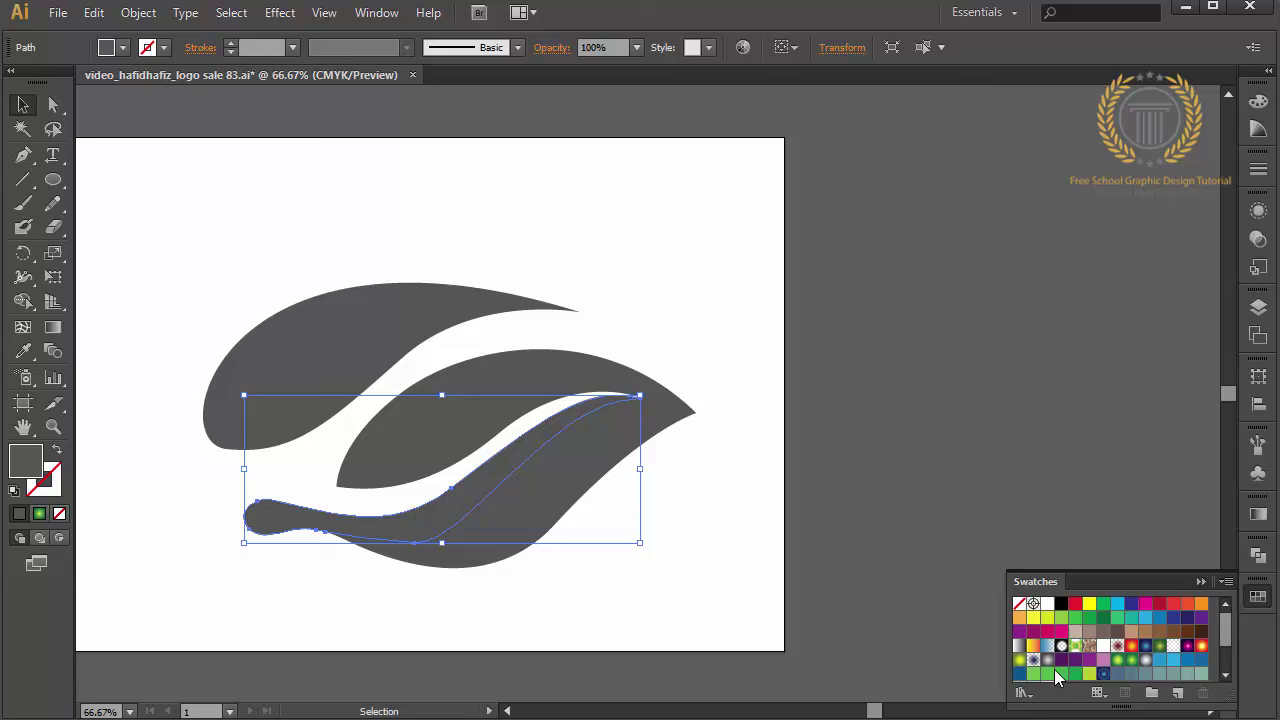
Fill the thin strip light green and the larger leaf a darker green swatch
click(1066, 620)
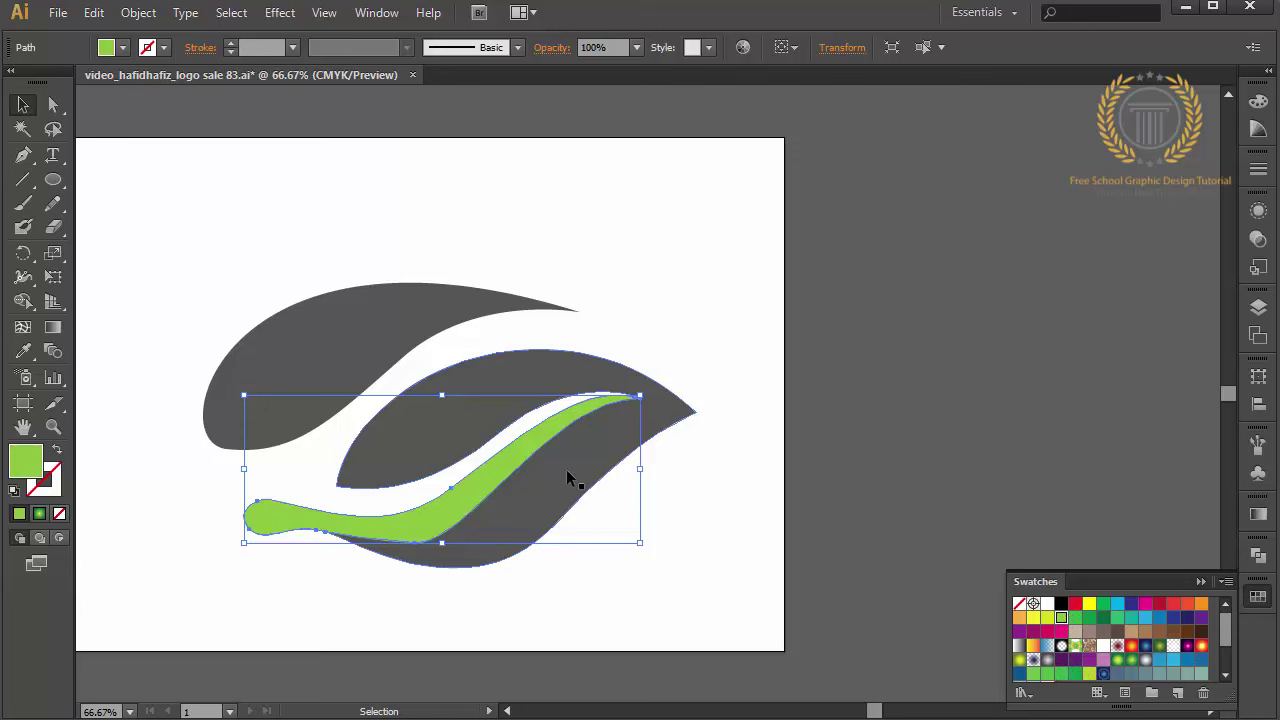
click(566, 471)
click(1064, 619)
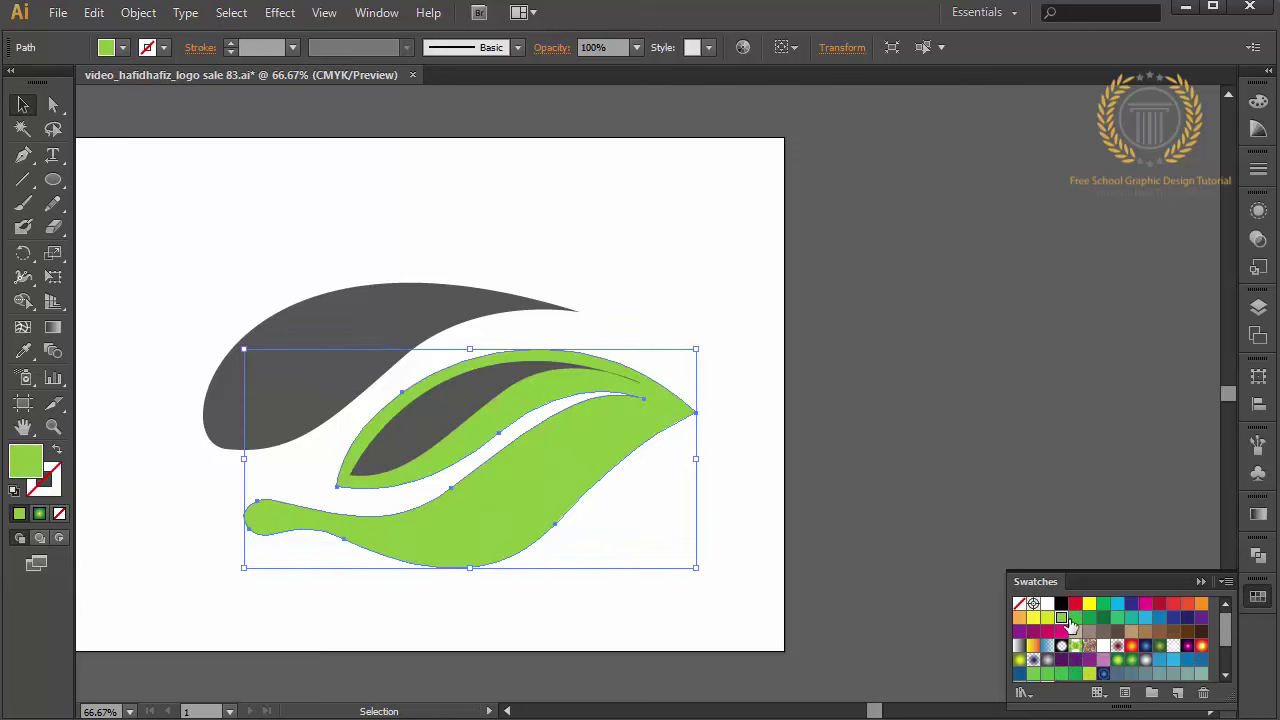
click(1088, 619)
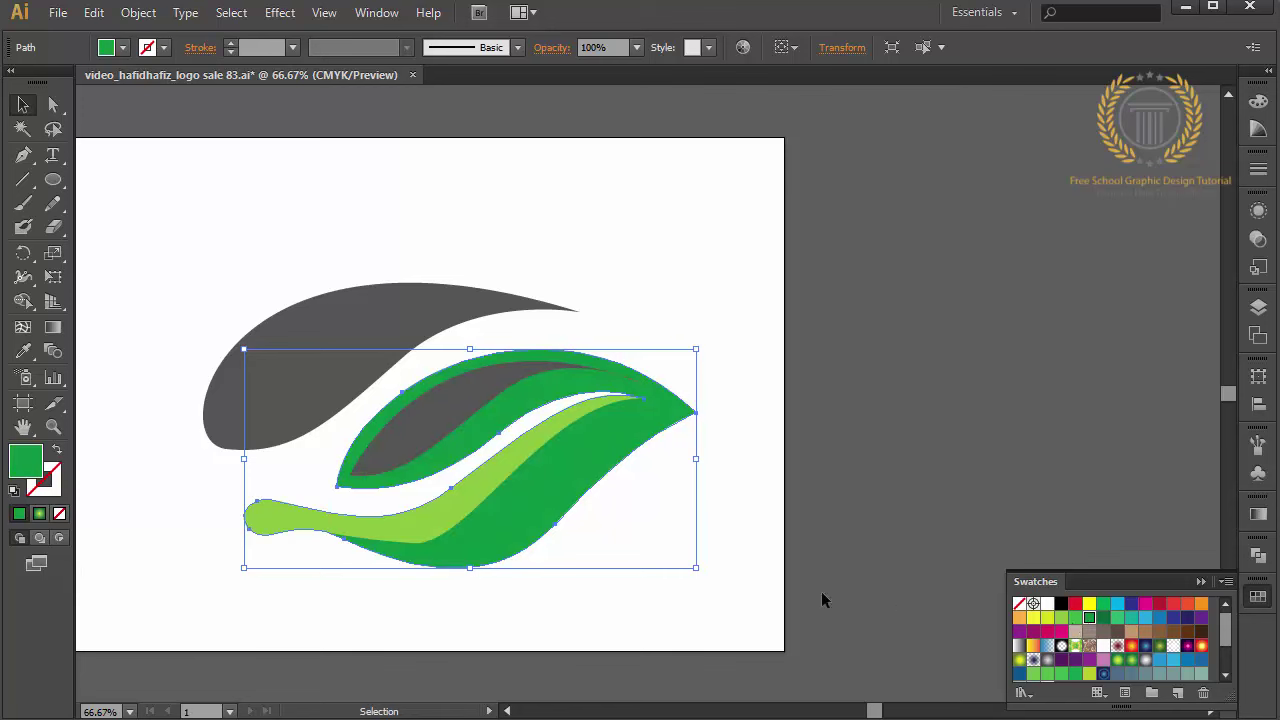
Move a strip anchor left and adjust its lower-edge handle with Direct Selection
click(53, 104)
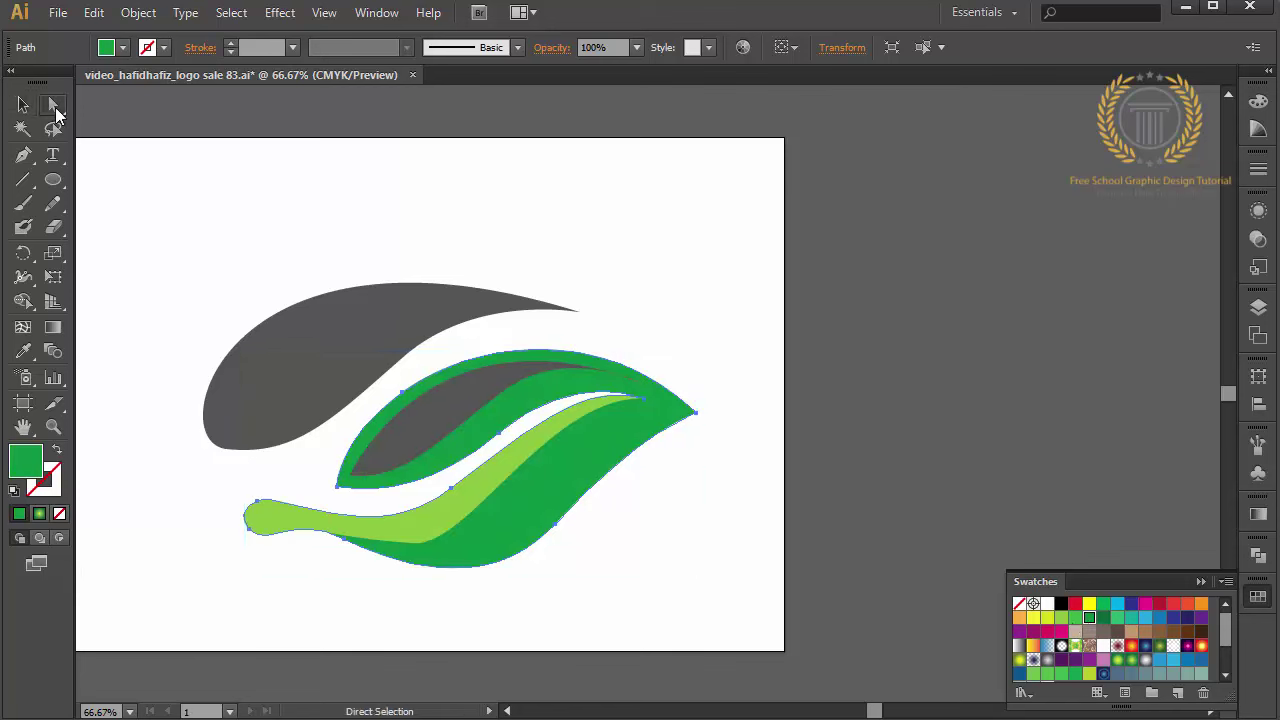
click(422, 548)
mouse_move(422, 548)
mouse_down()
mouse_move(351, 546)
mouse_move(376, 550)
mouse_up()
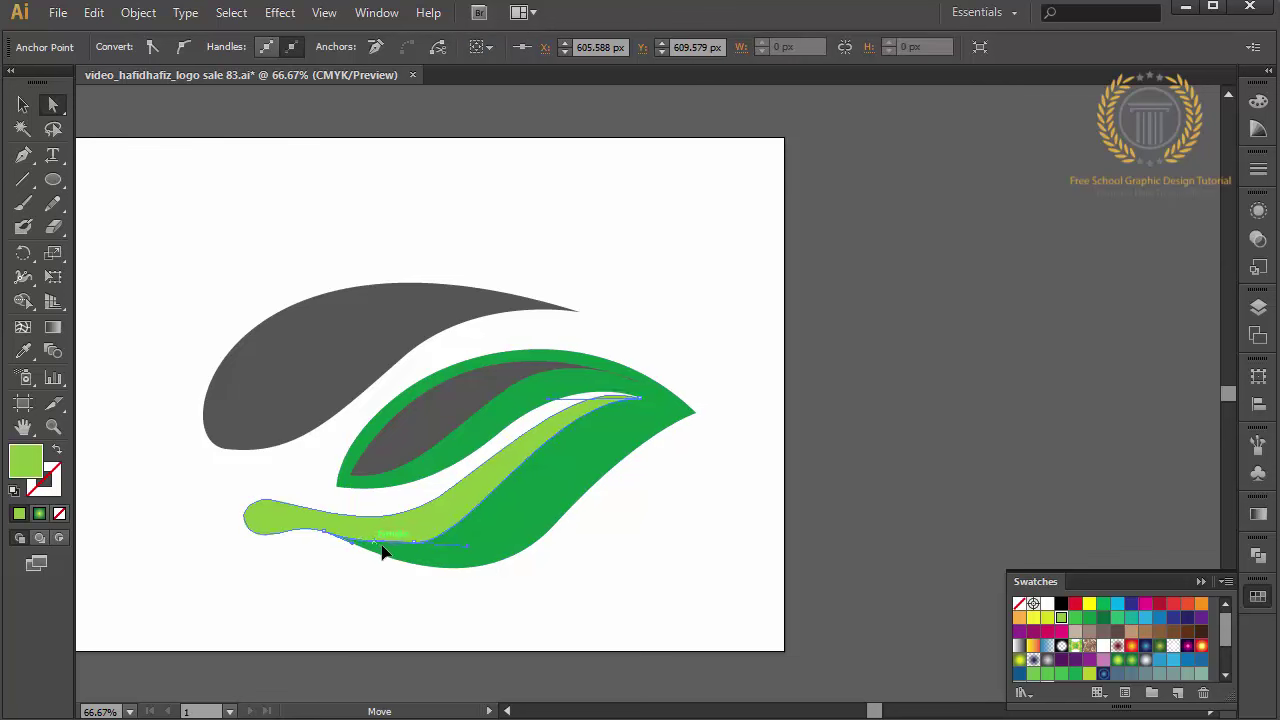
click(332, 601)
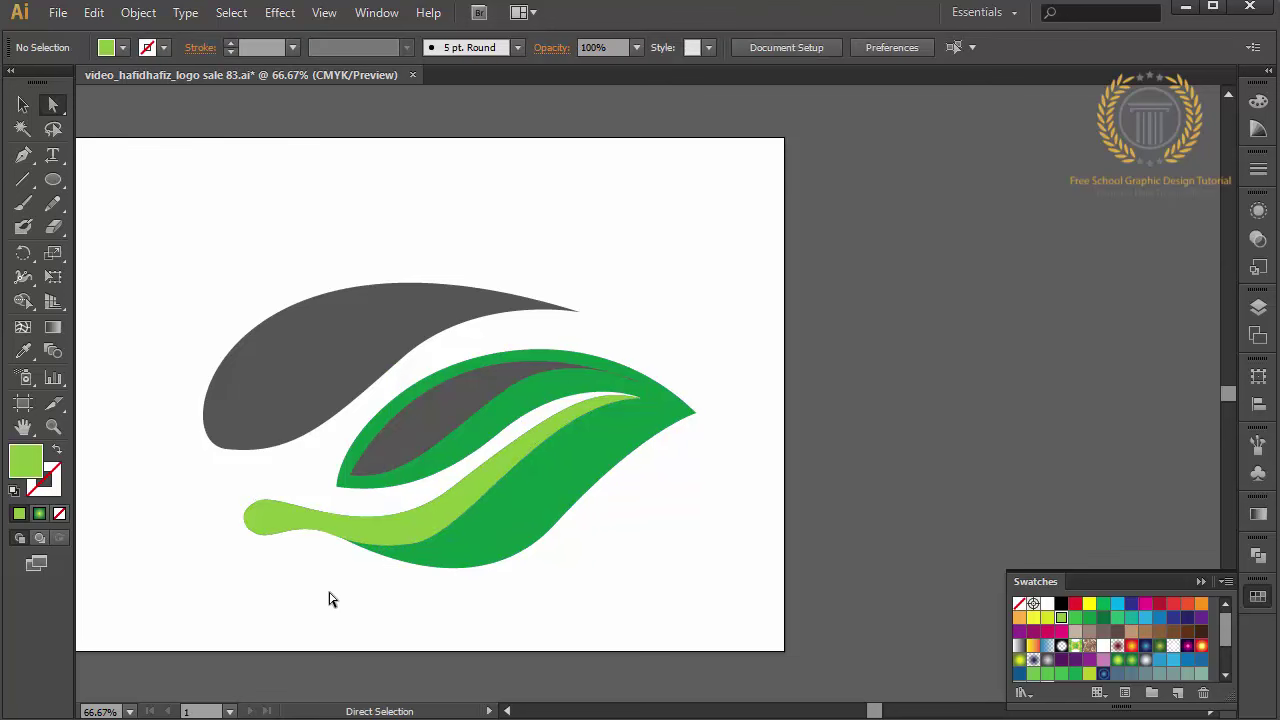
click(425, 547)
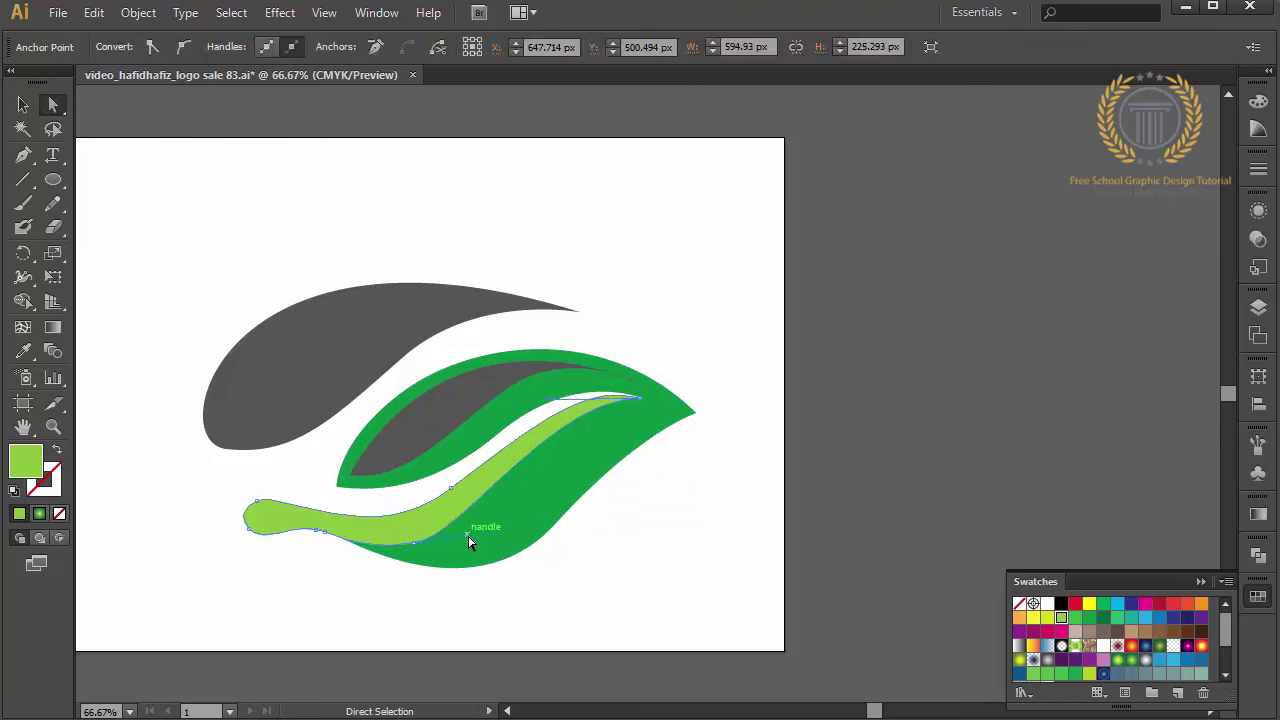
drag(488, 528, 491, 538)
Begin a stripe edge with the Pen tool, then deselect the unfinished path
click(403, 613)
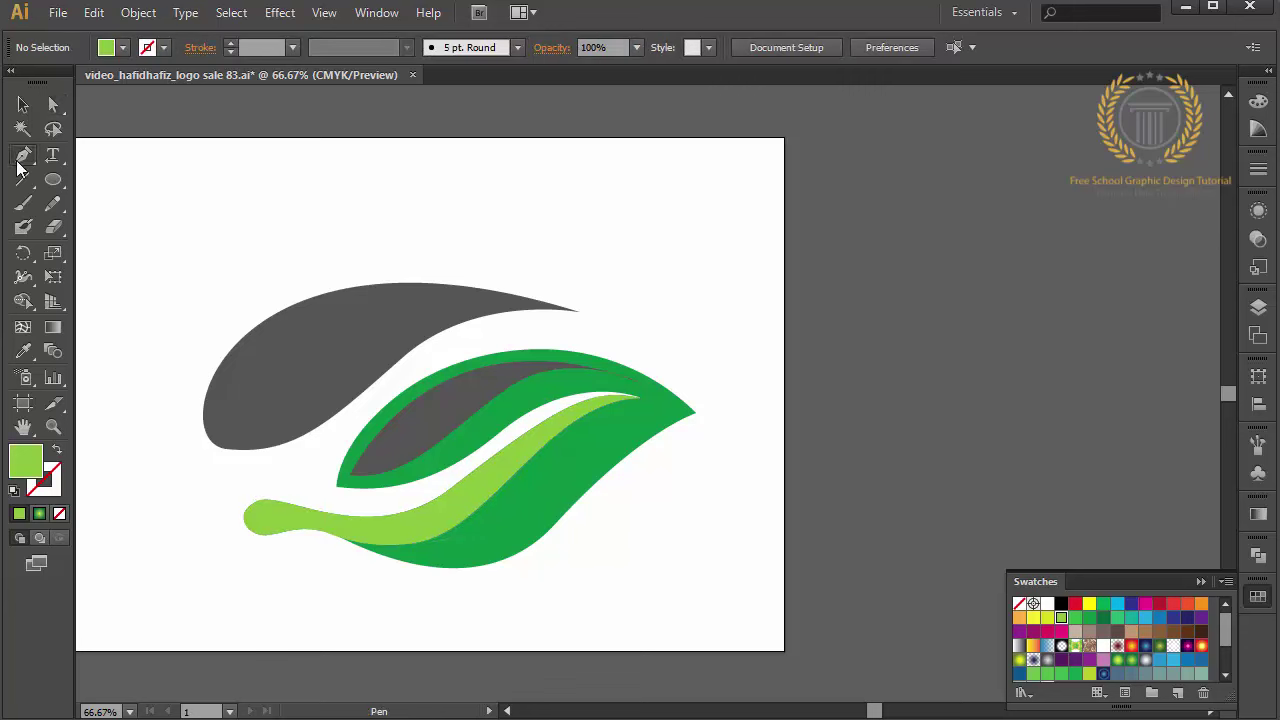
click(23, 155)
drag(452, 540, 562, 459)
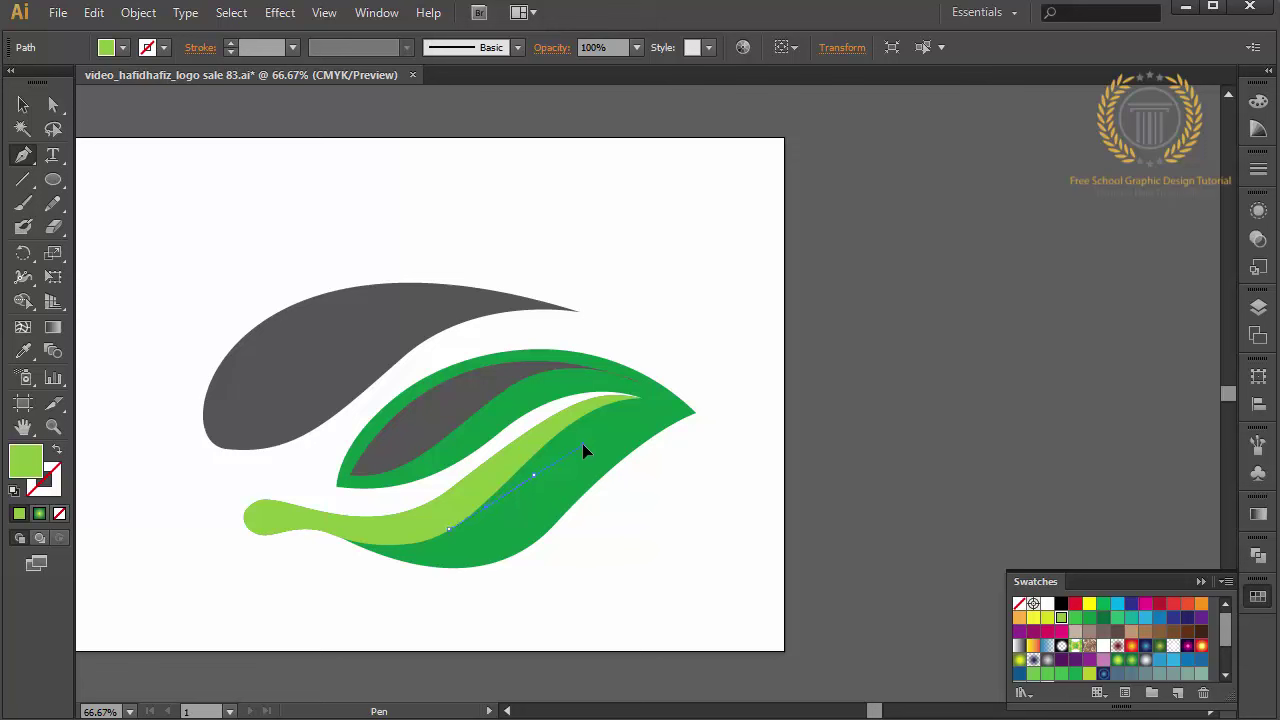
drag(581, 448, 628, 460)
key(ctrl+shift+a)
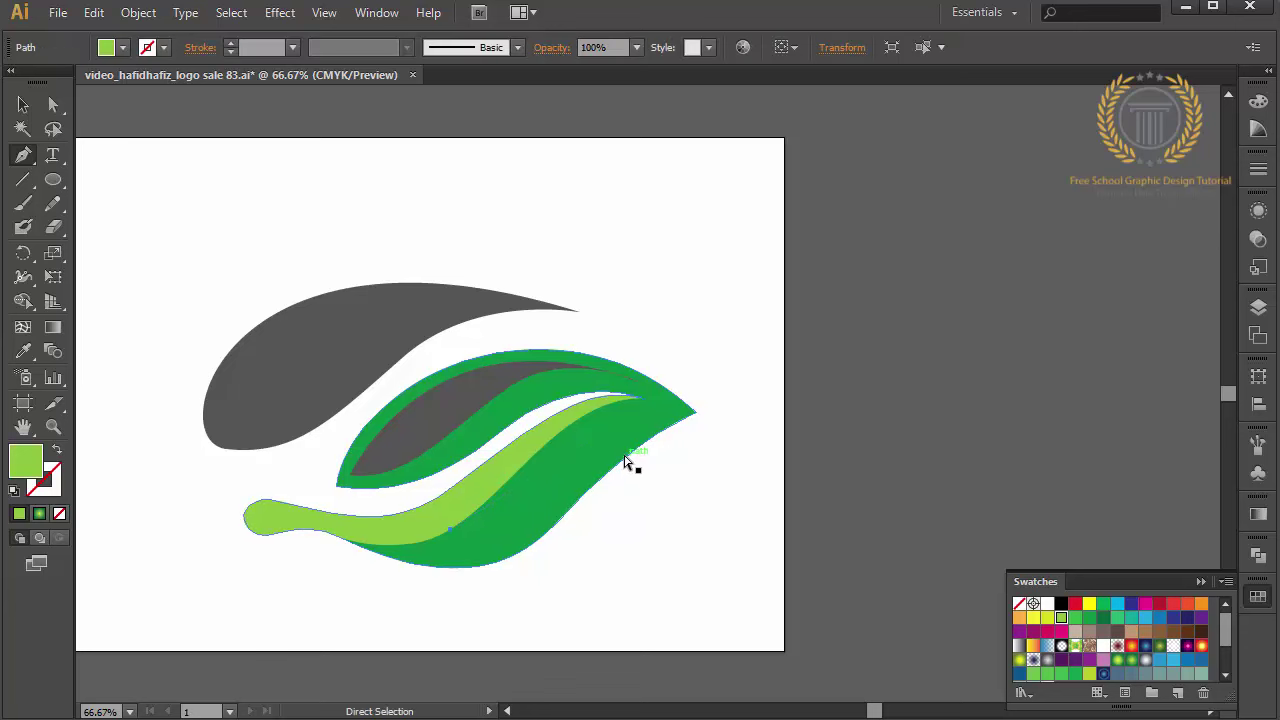
Draw a closed curved stripe from the leaf tip to its bottom edge and tweak its tip handle
click(676, 410)
drag(564, 449, 571, 456)
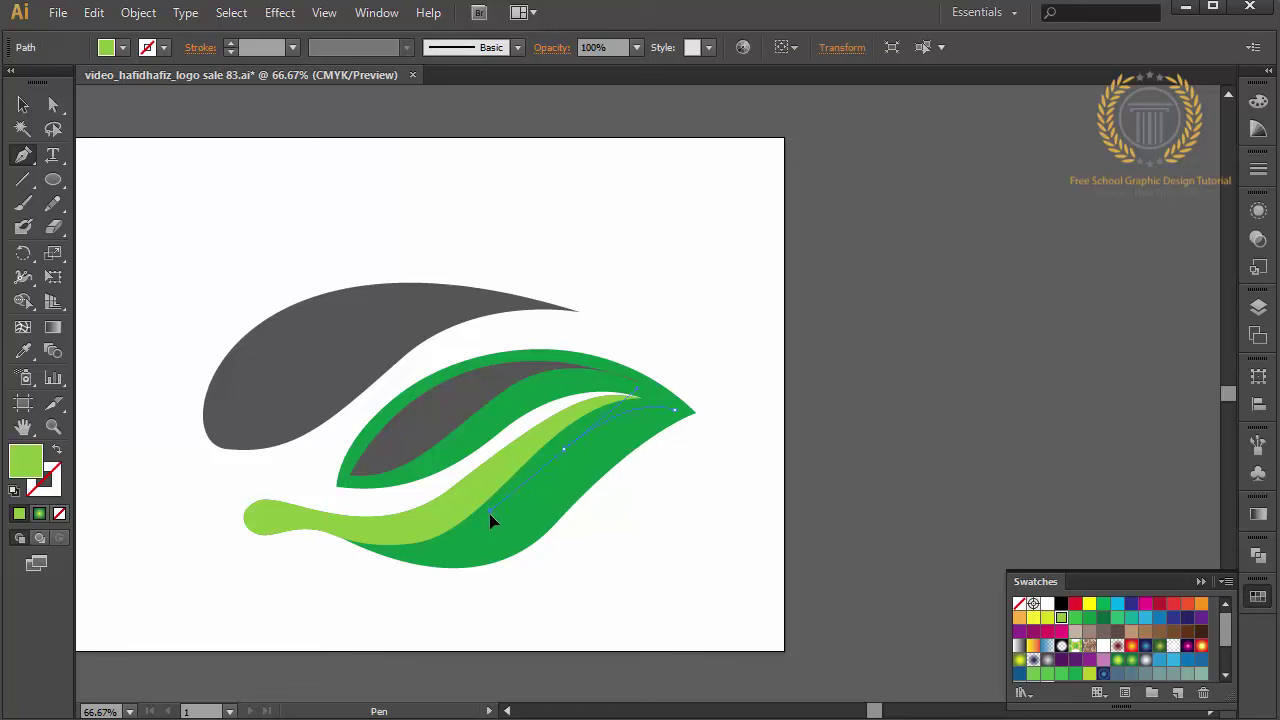
drag(490, 518, 444, 556)
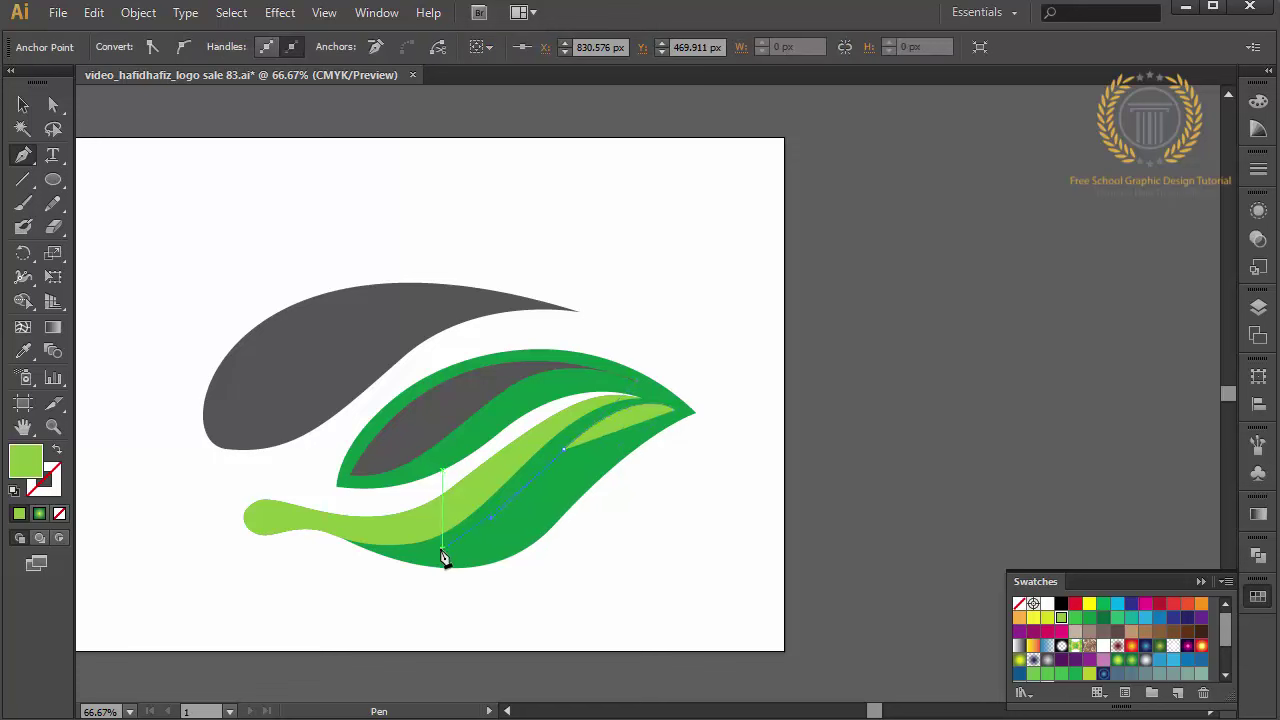
drag(403, 563, 446, 561)
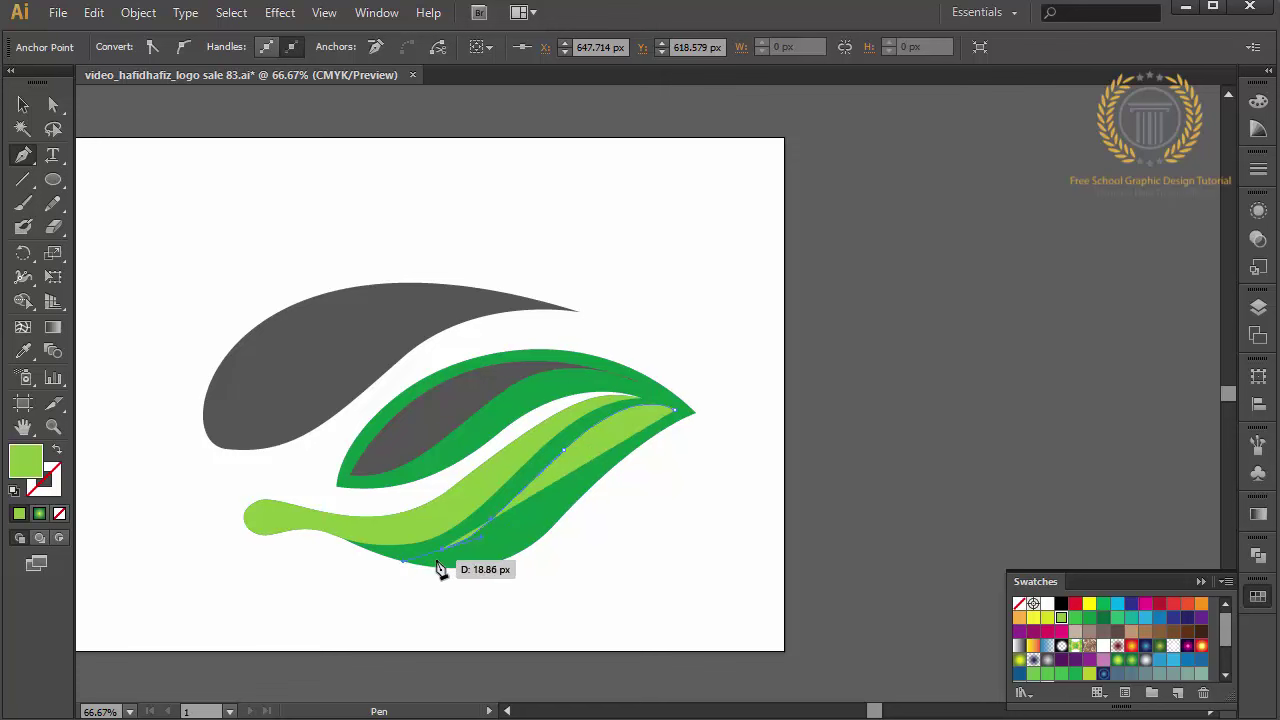
click(443, 552)
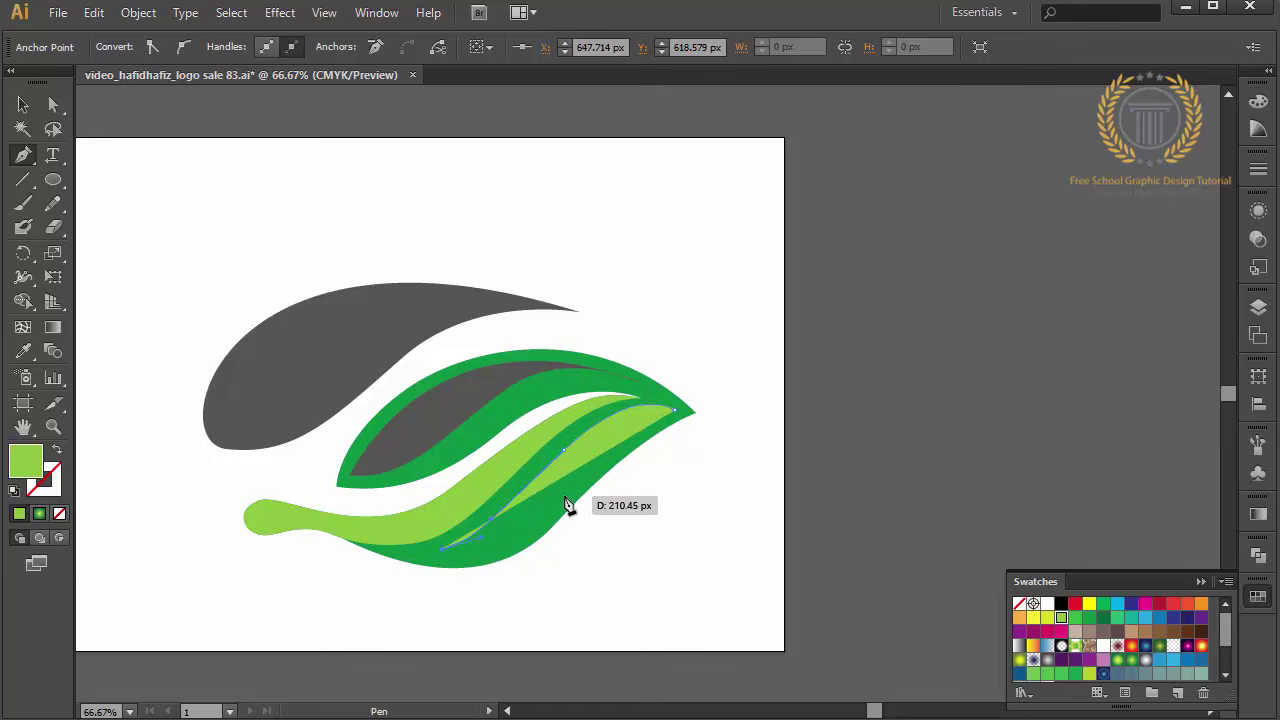
click(636, 425)
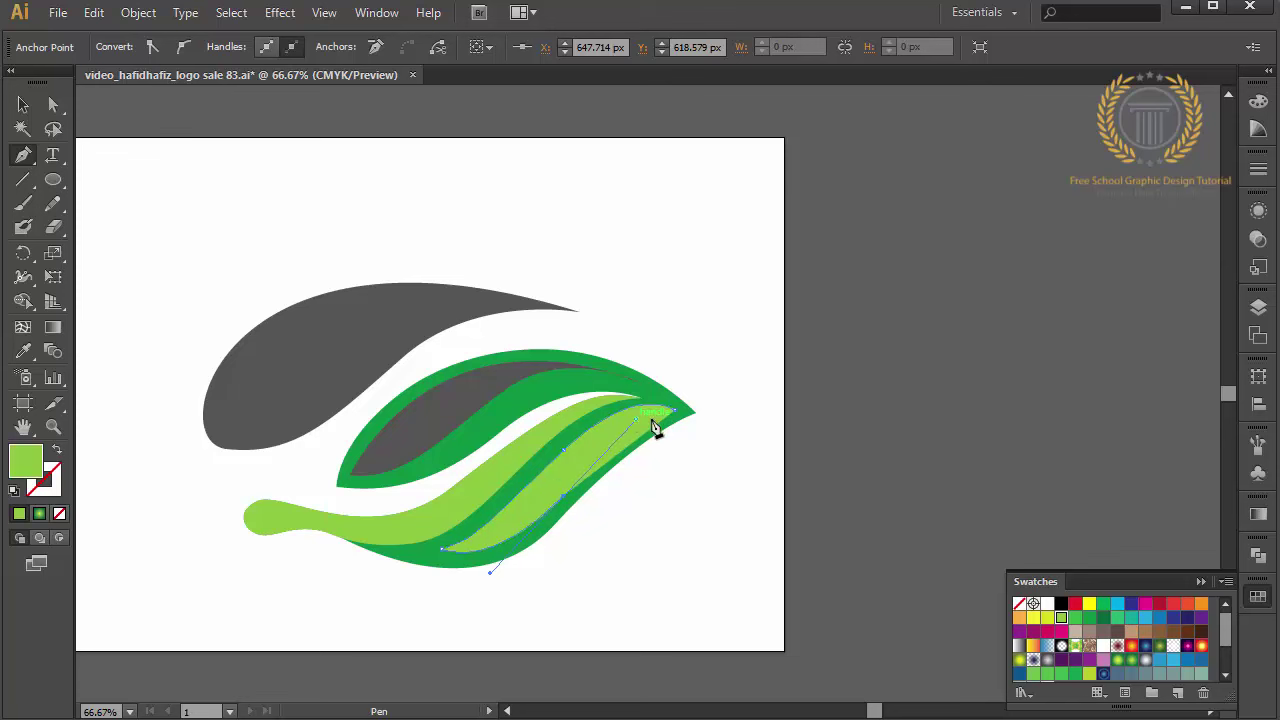
drag(676, 418, 714, 429)
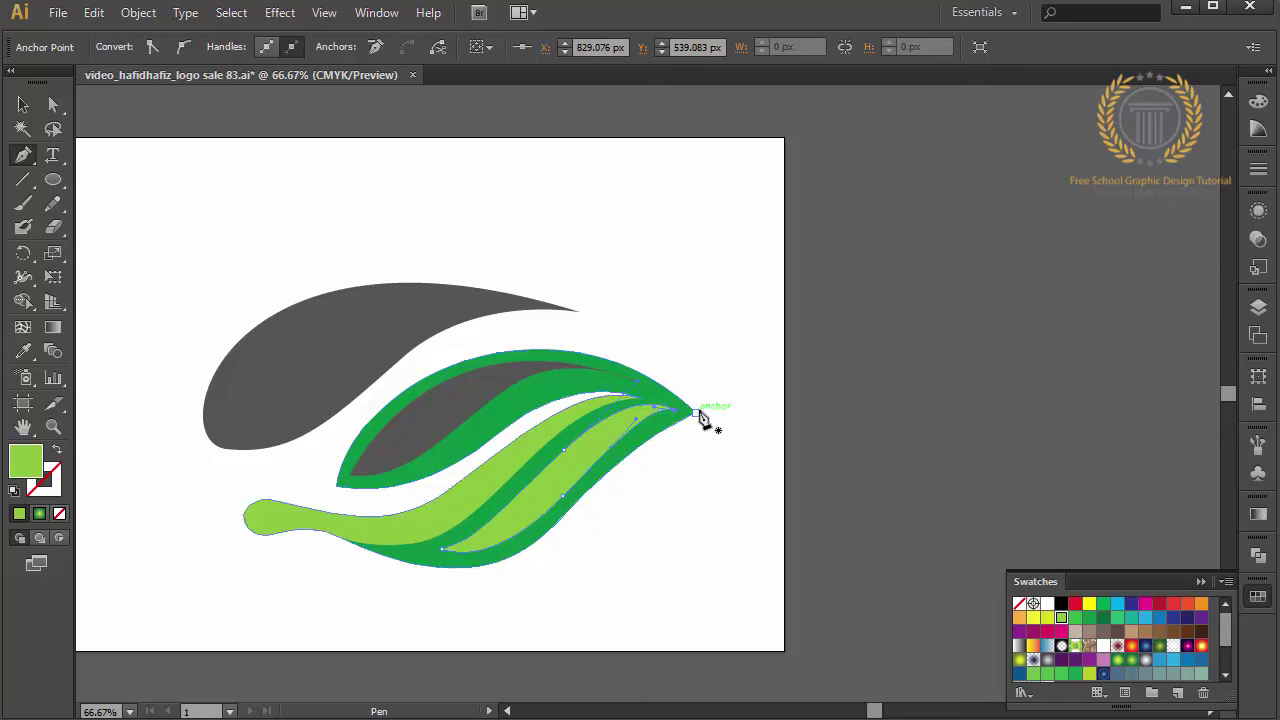
click(58, 105)
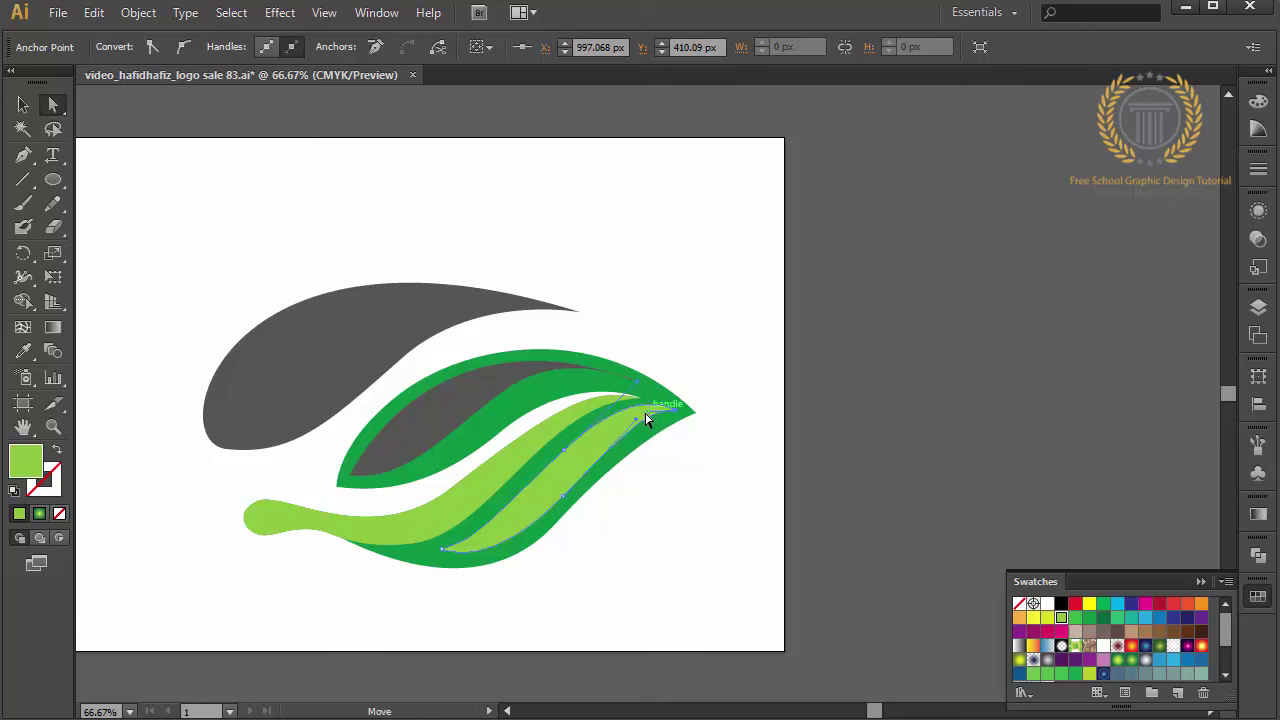
drag(634, 426, 616, 440)
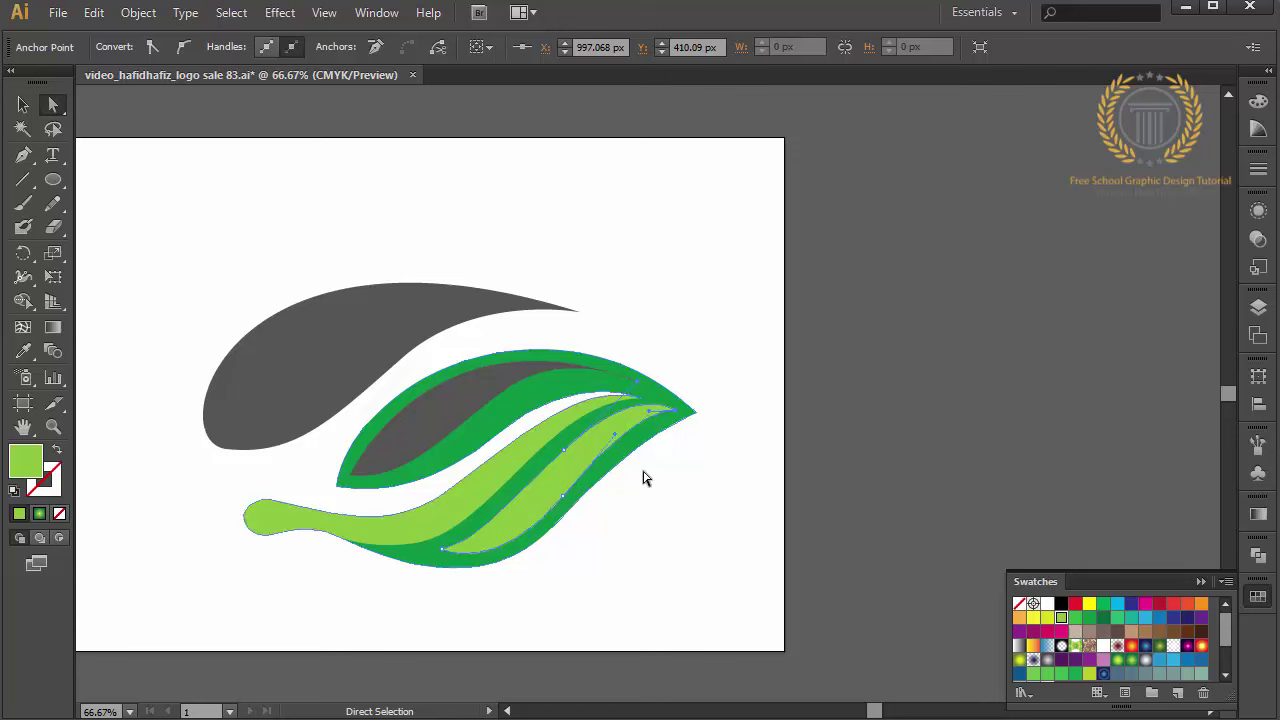
click(668, 510)
Draw a narrower stripe from the leaf's bottom to its tip and nudge its bottom anchor
click(24, 155)
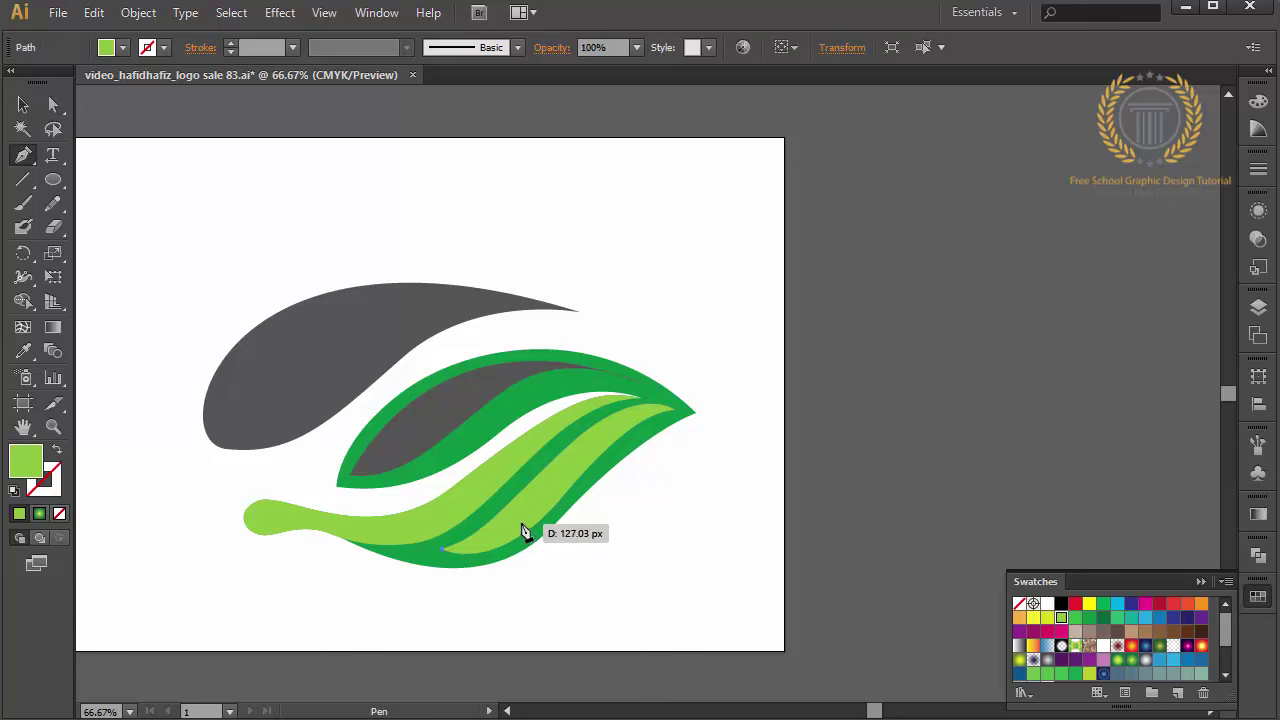
mouse_move(443, 550)
mouse_down()
mouse_move(515, 519)
mouse_move(650, 412)
mouse_move(697, 400)
mouse_up()
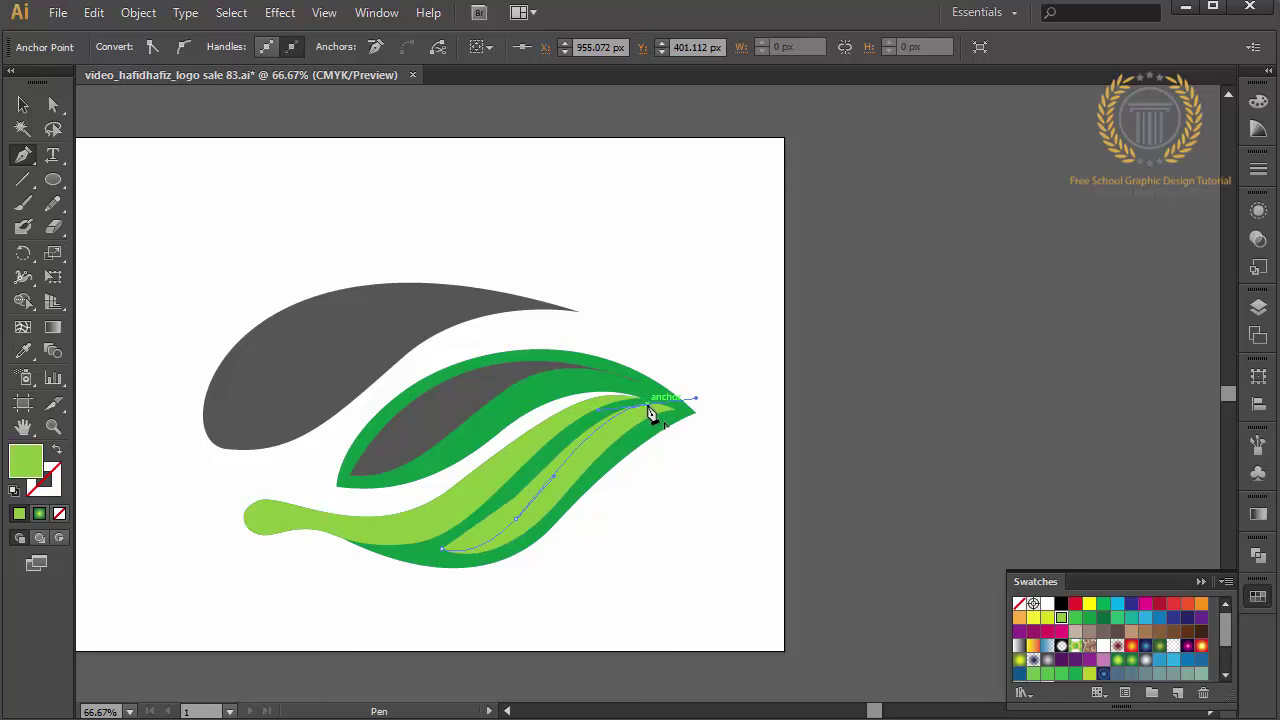
mouse_move(648, 414)
mouse_down()
mouse_move(560, 460)
mouse_move(530, 493)
mouse_up()
drag(442, 549, 449, 560)
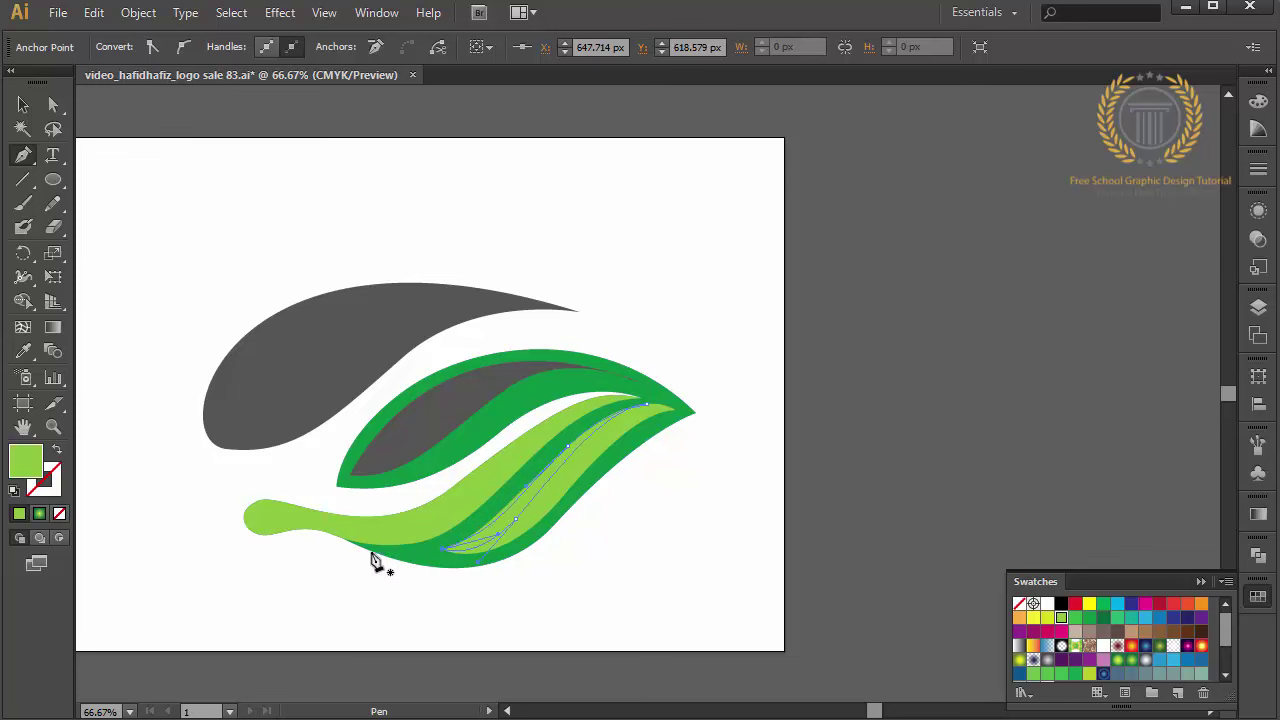
click(53, 106)
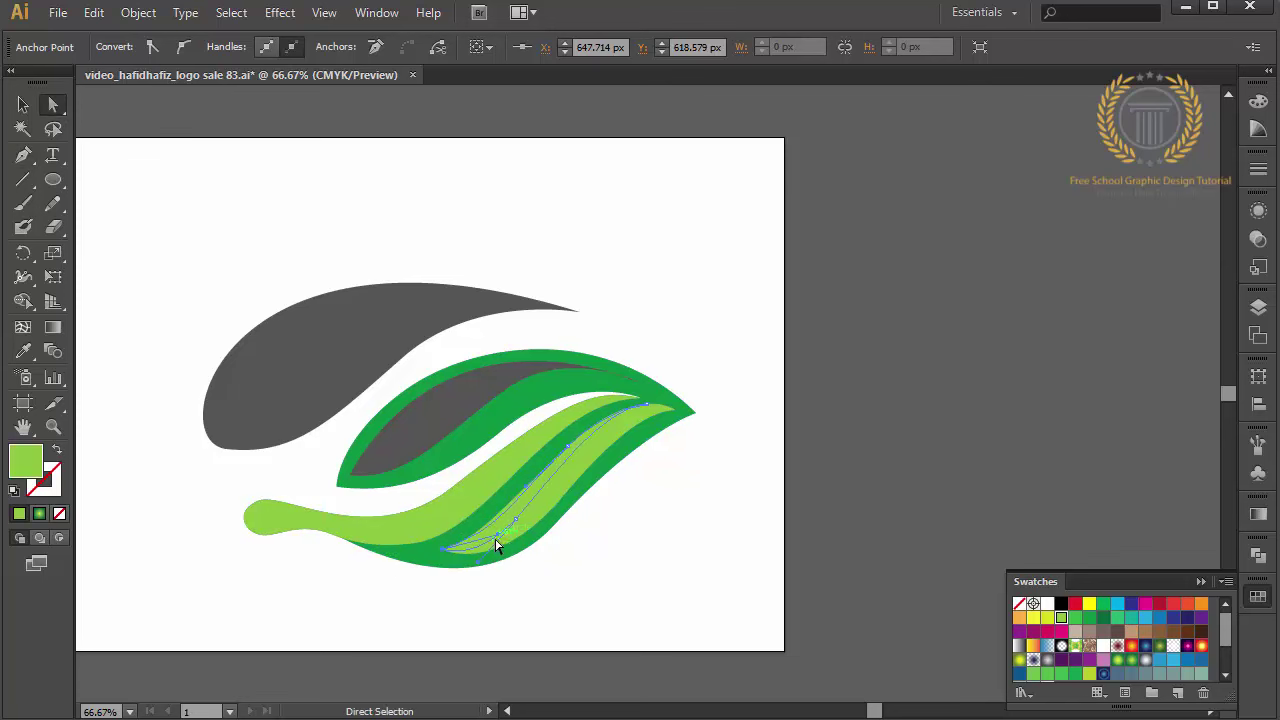
drag(500, 540, 477, 545)
click(23, 104)
Make the lower leaf's inner stripe pale yellow via Swatches and the Color Picker
click(508, 512)
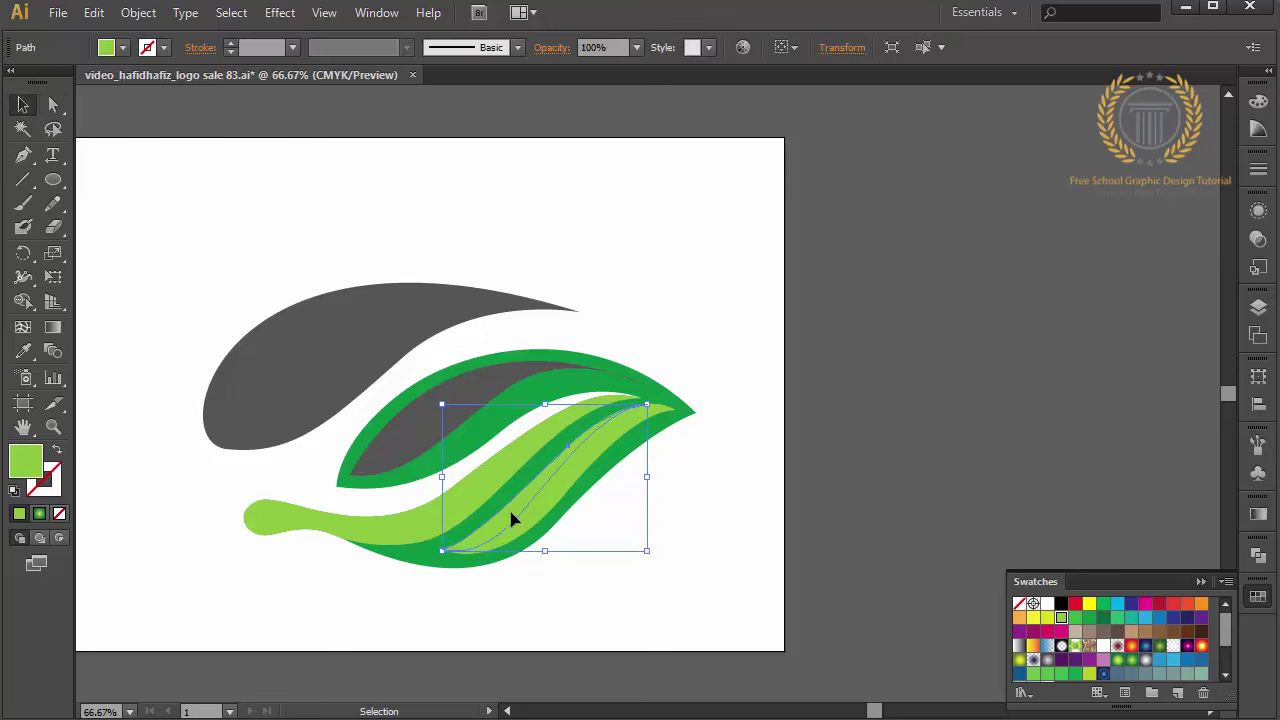
click(1047, 617)
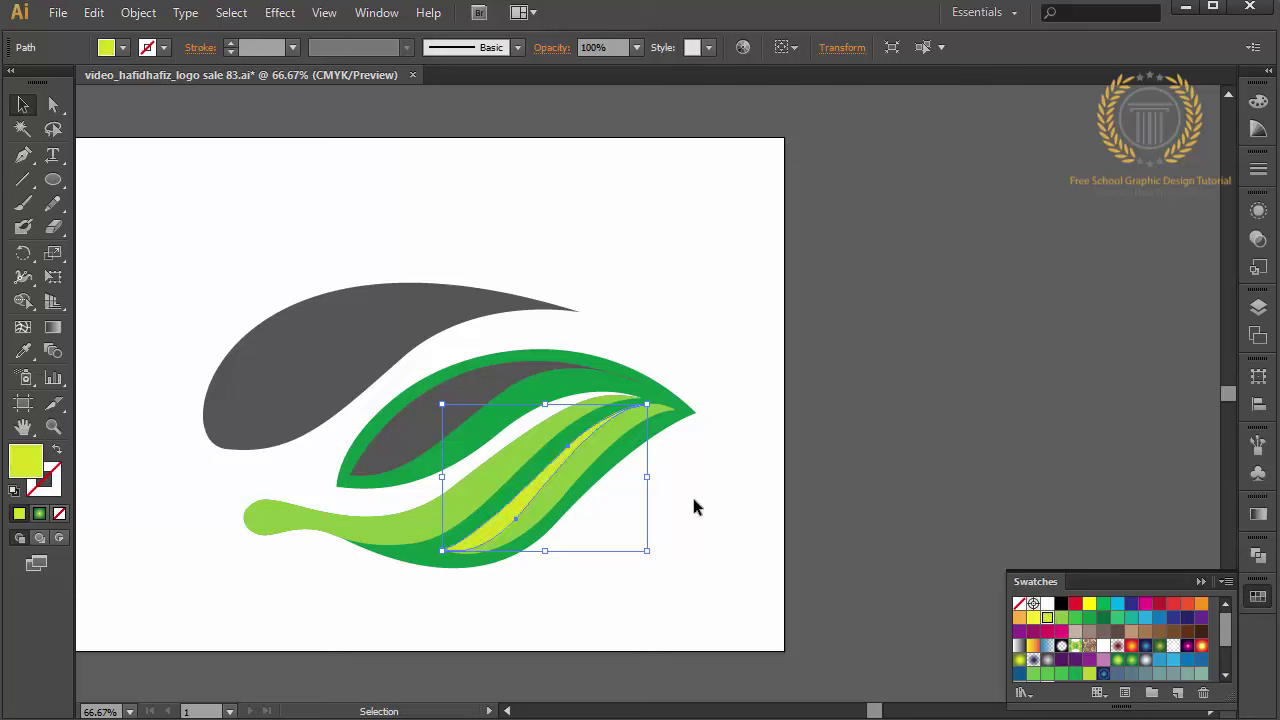
click(592, 466)
click(588, 468)
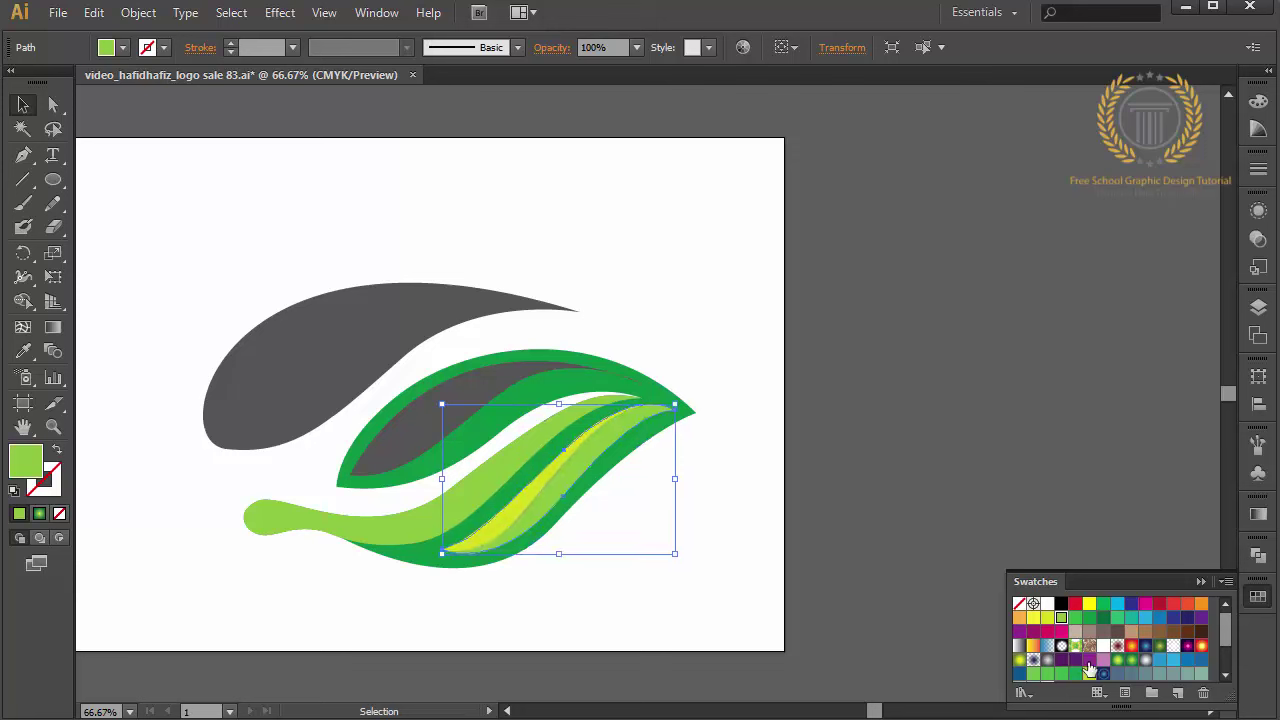
click(1047, 617)
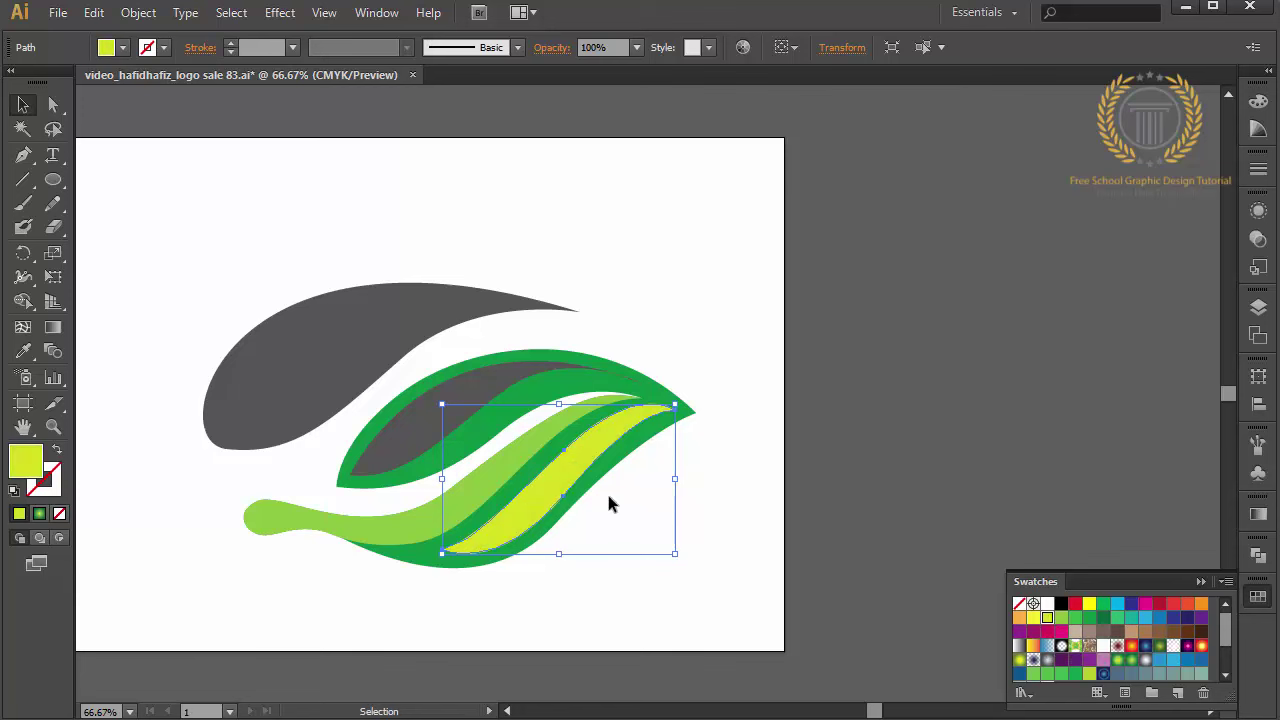
key(ctrl+z)
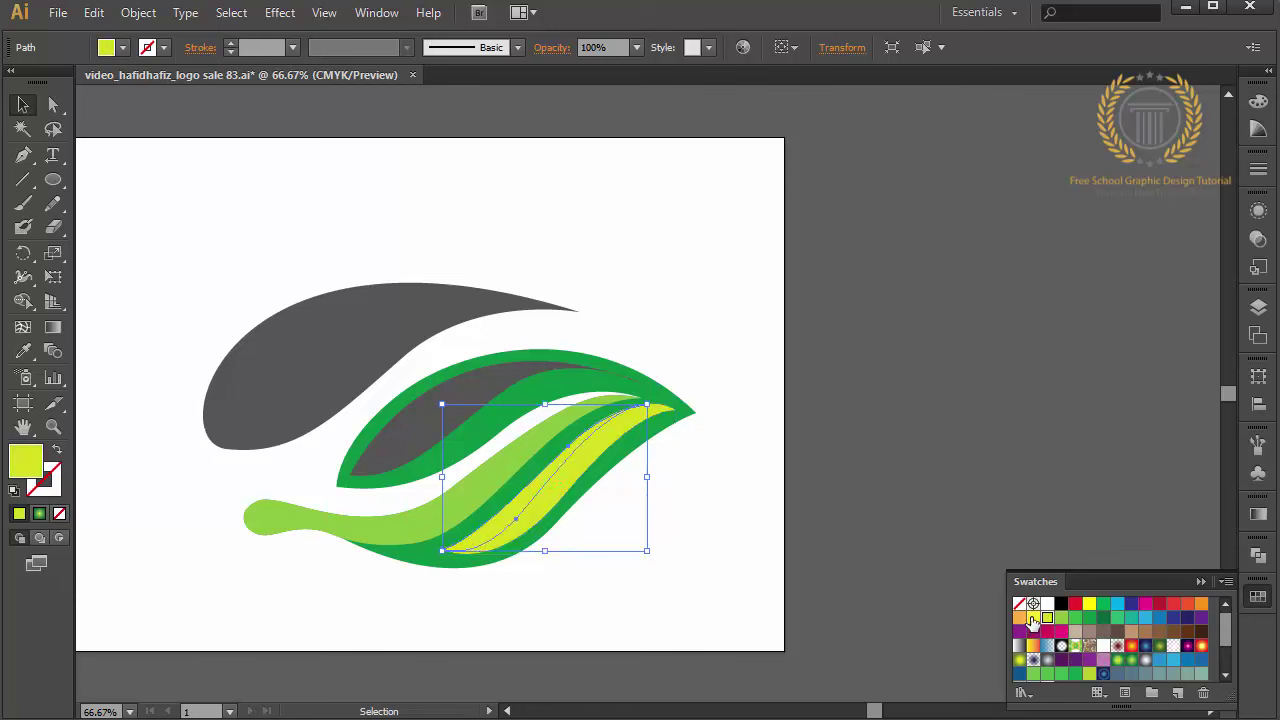
click(1033, 618)
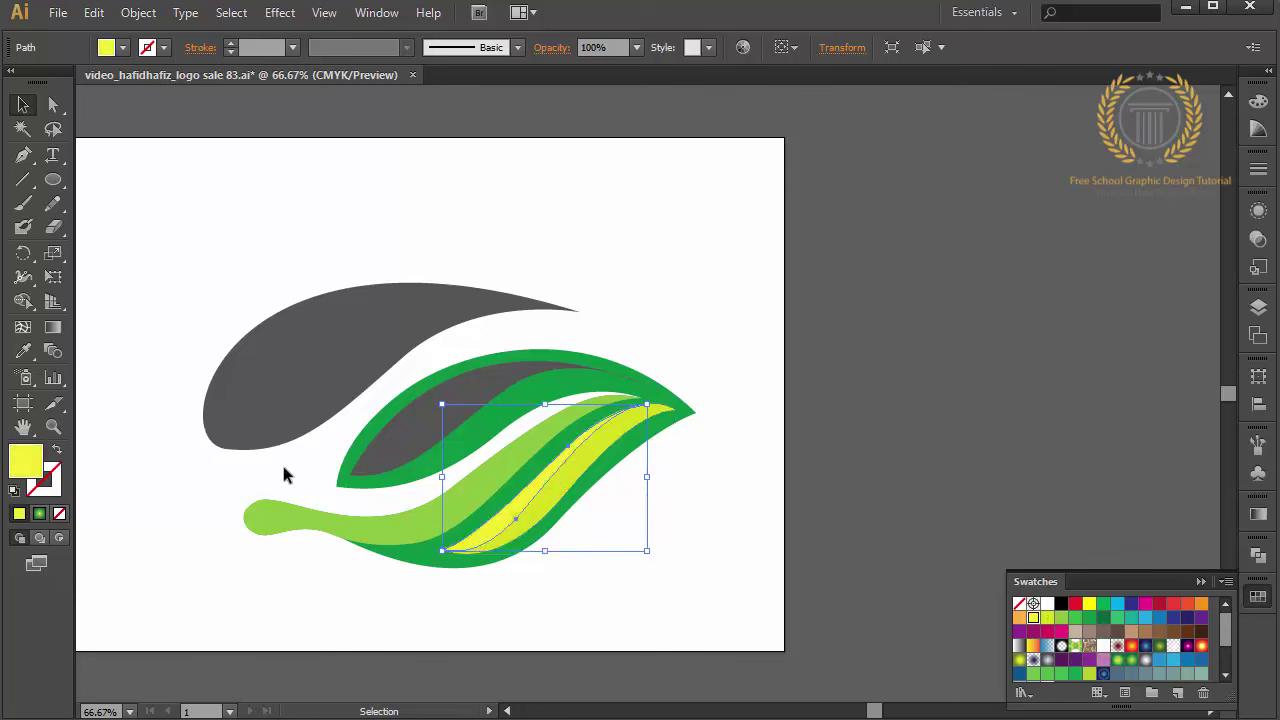
double_click(33, 470)
drag(914, 212, 908, 198)
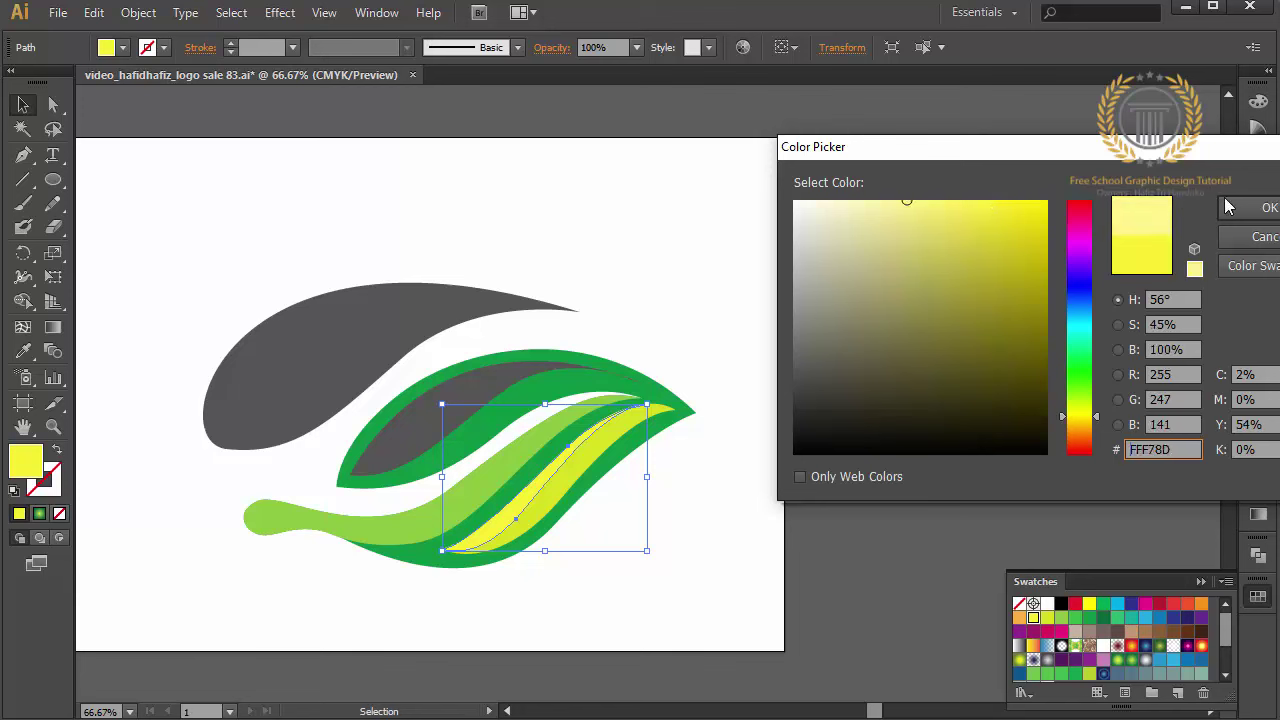
click(1266, 207)
click(968, 343)
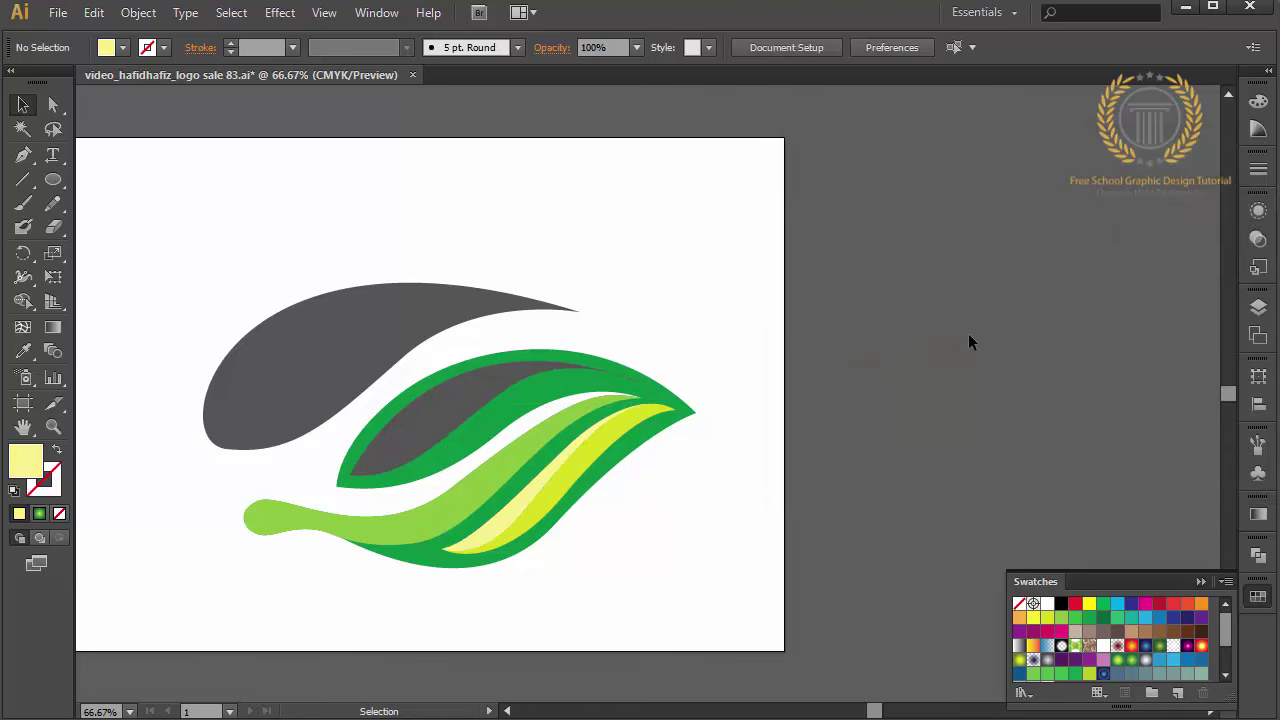
Turn the lower leaf's yellow-green stripe a brighter light green in the Color Picker
click(628, 432)
double_click(27, 462)
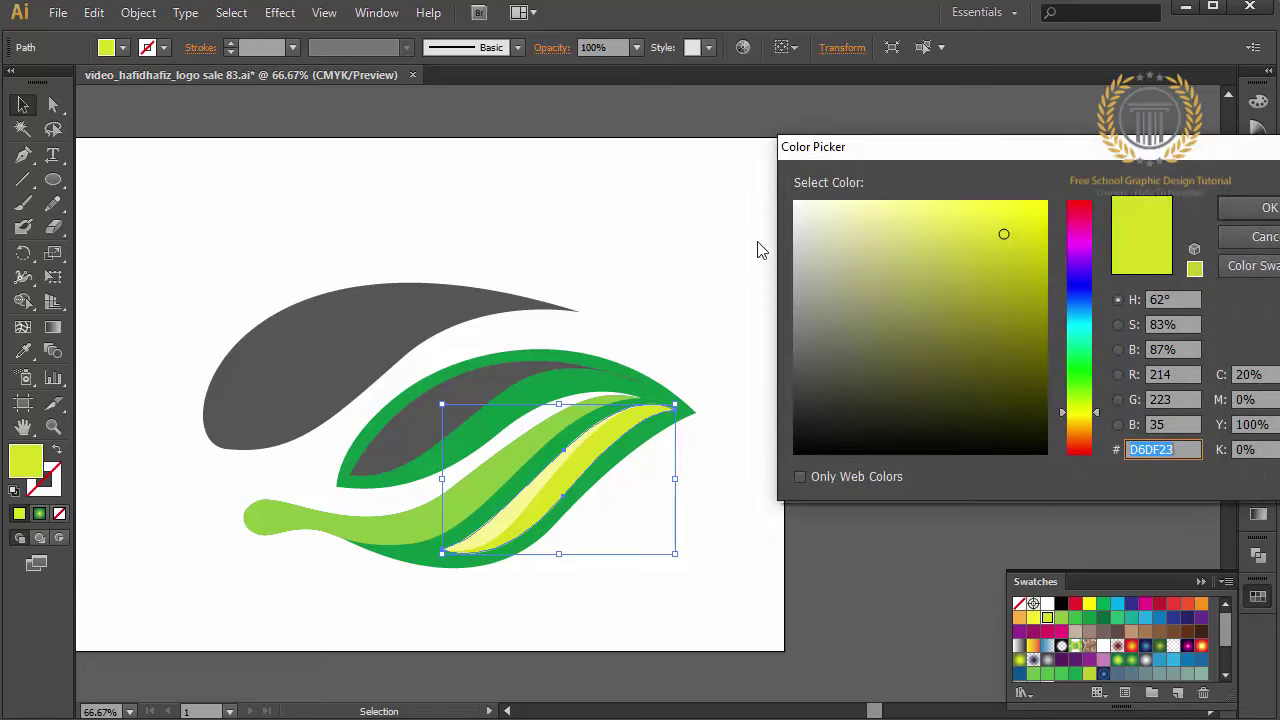
click(1077, 397)
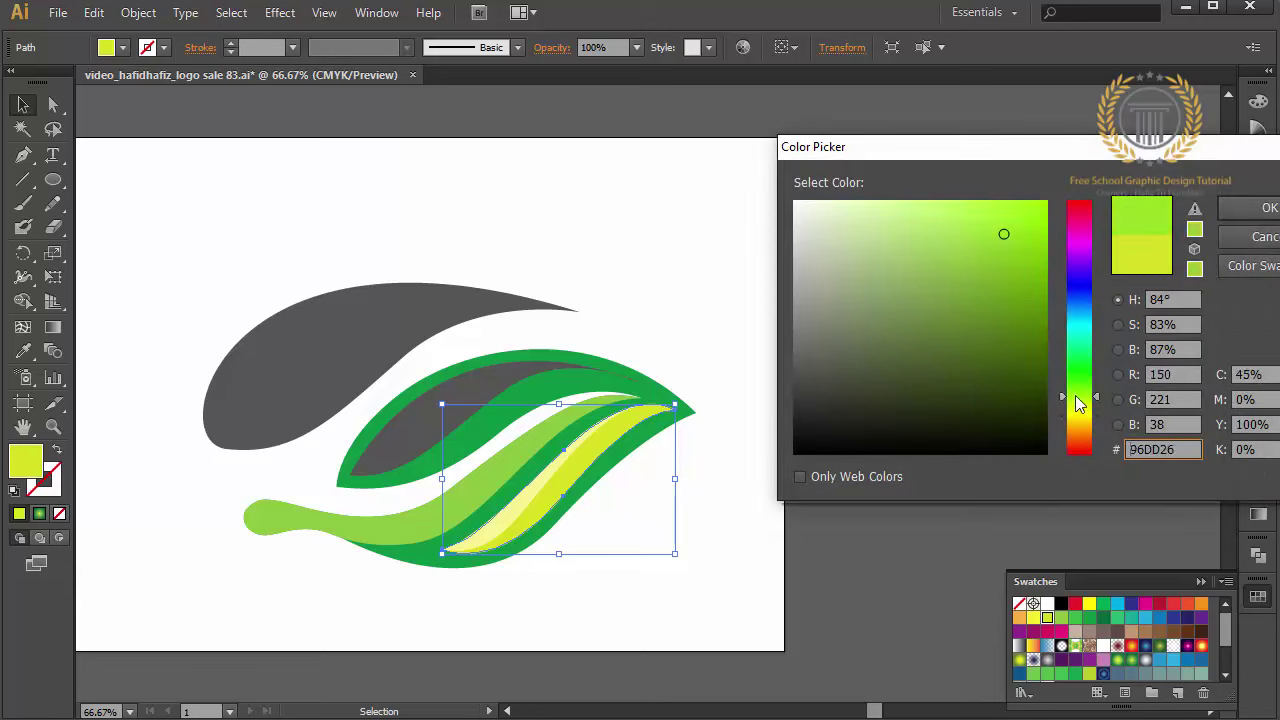
drag(1006, 228, 1044, 204)
click(1268, 207)
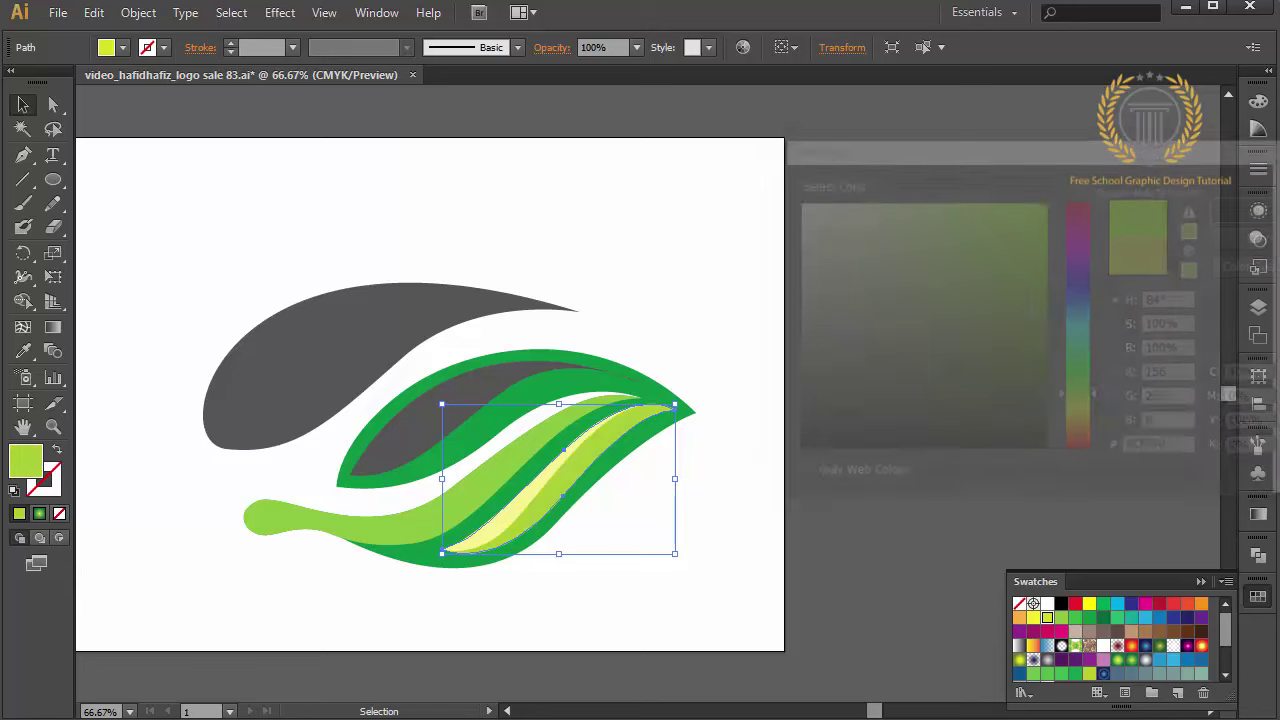
click(900, 350)
Fill the upper leaf's grey interior with a light green swatch
click(497, 476)
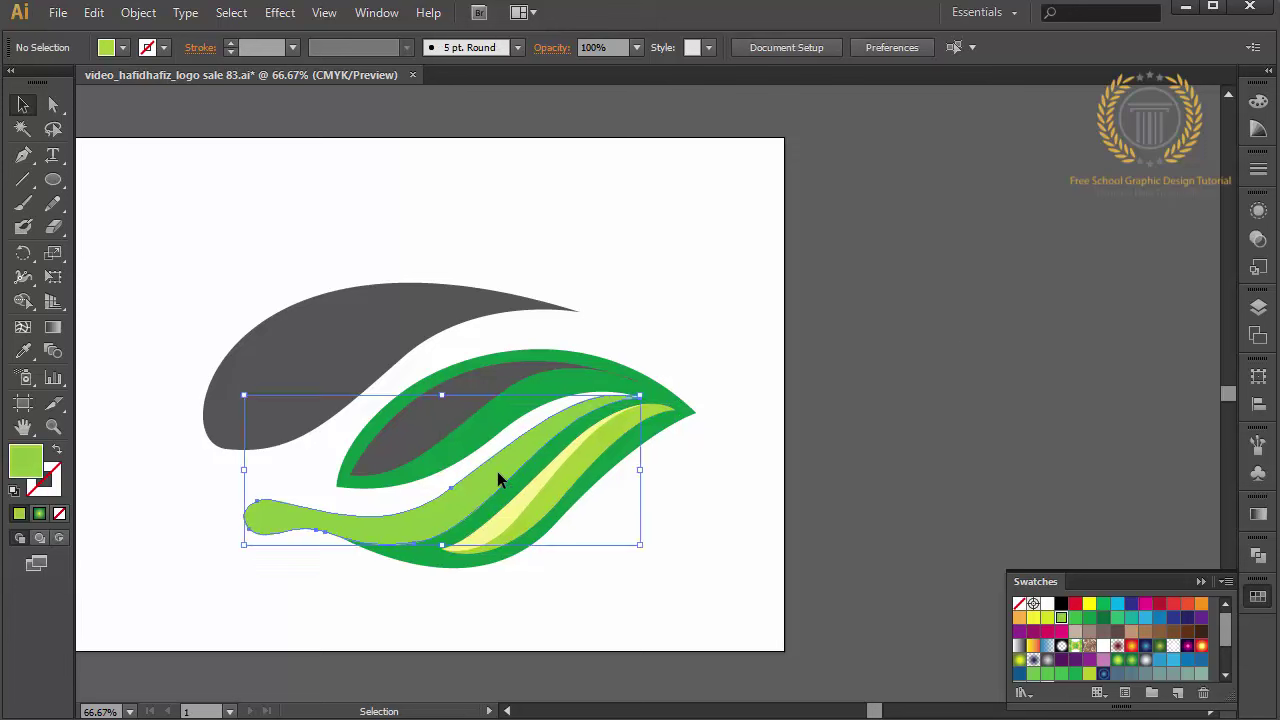
click(847, 374)
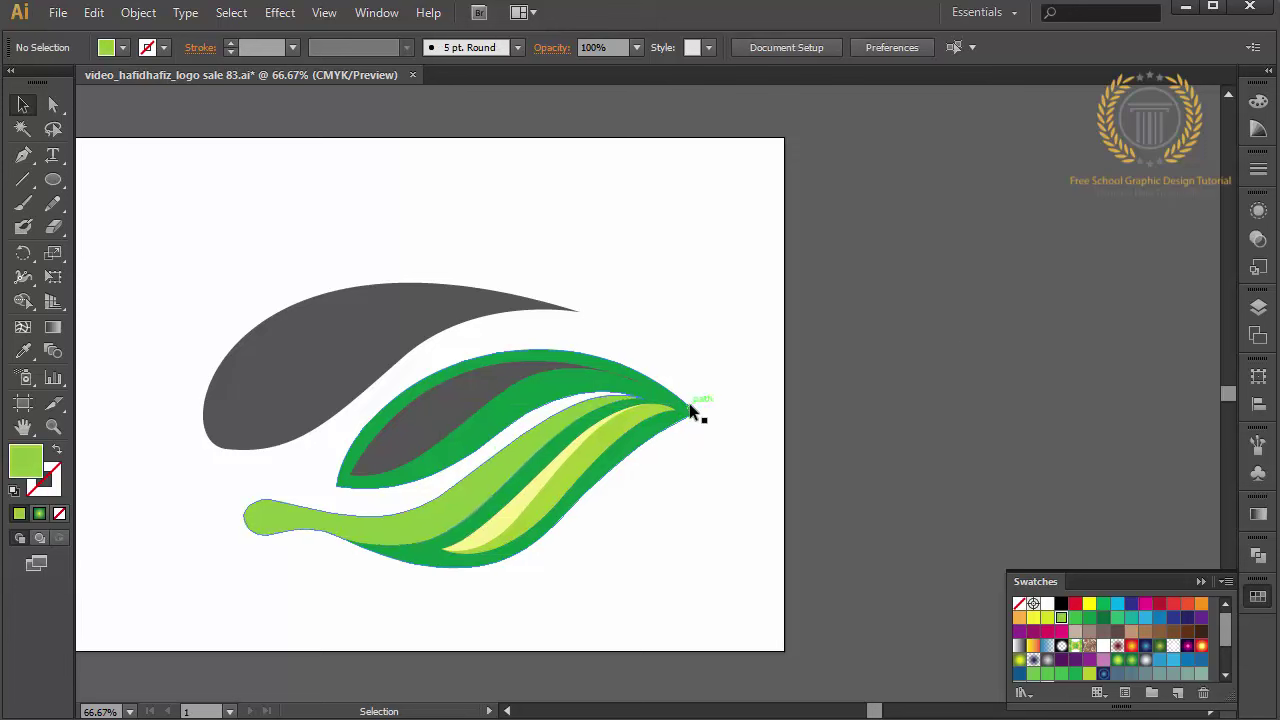
click(427, 402)
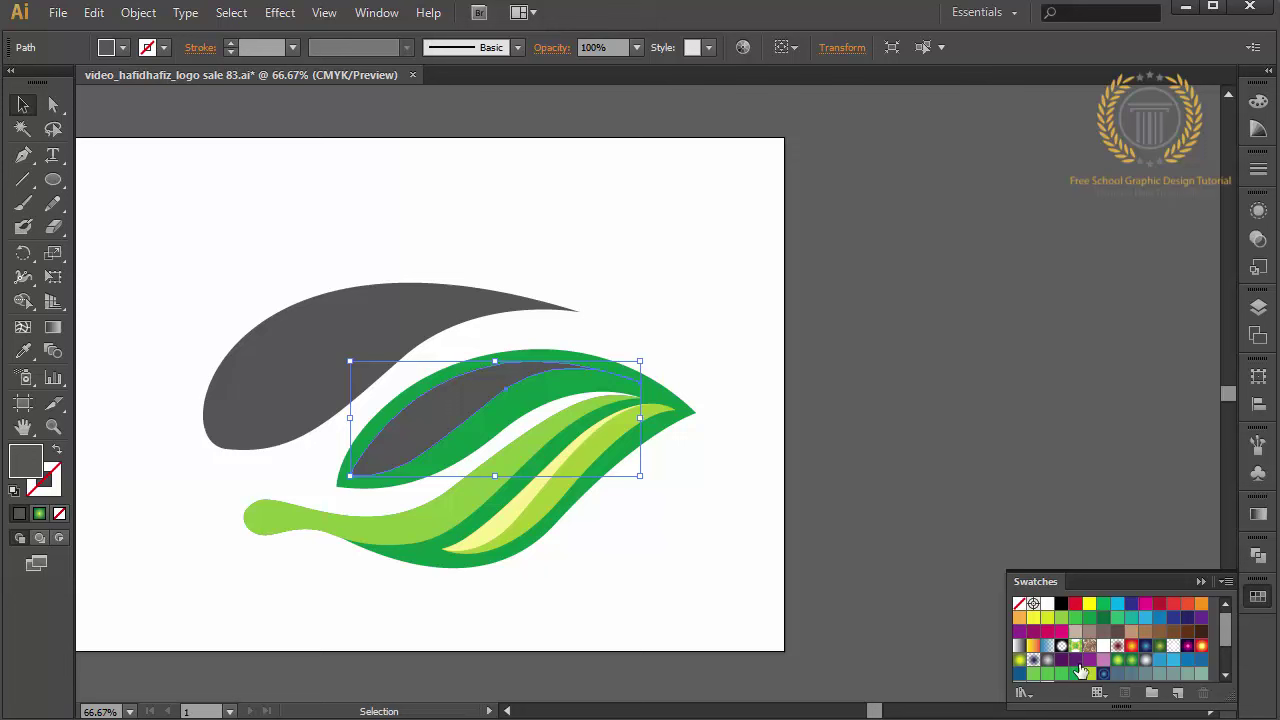
click(1062, 619)
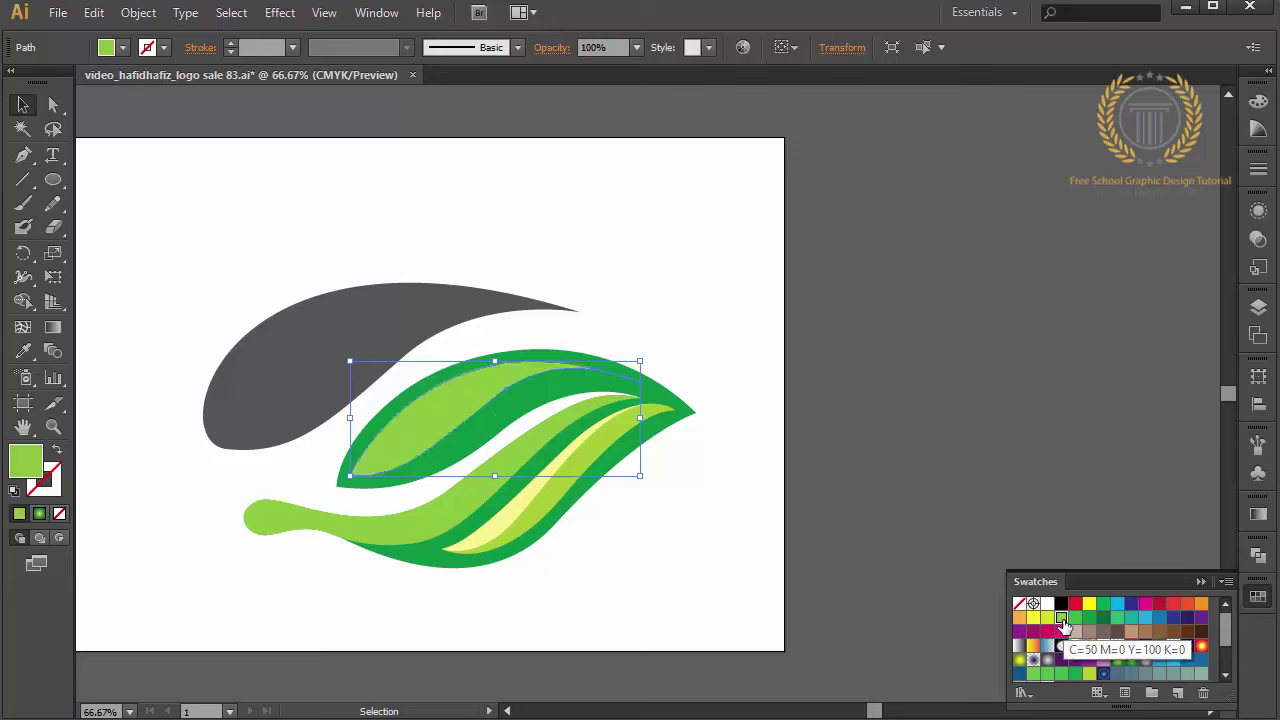
click(800, 523)
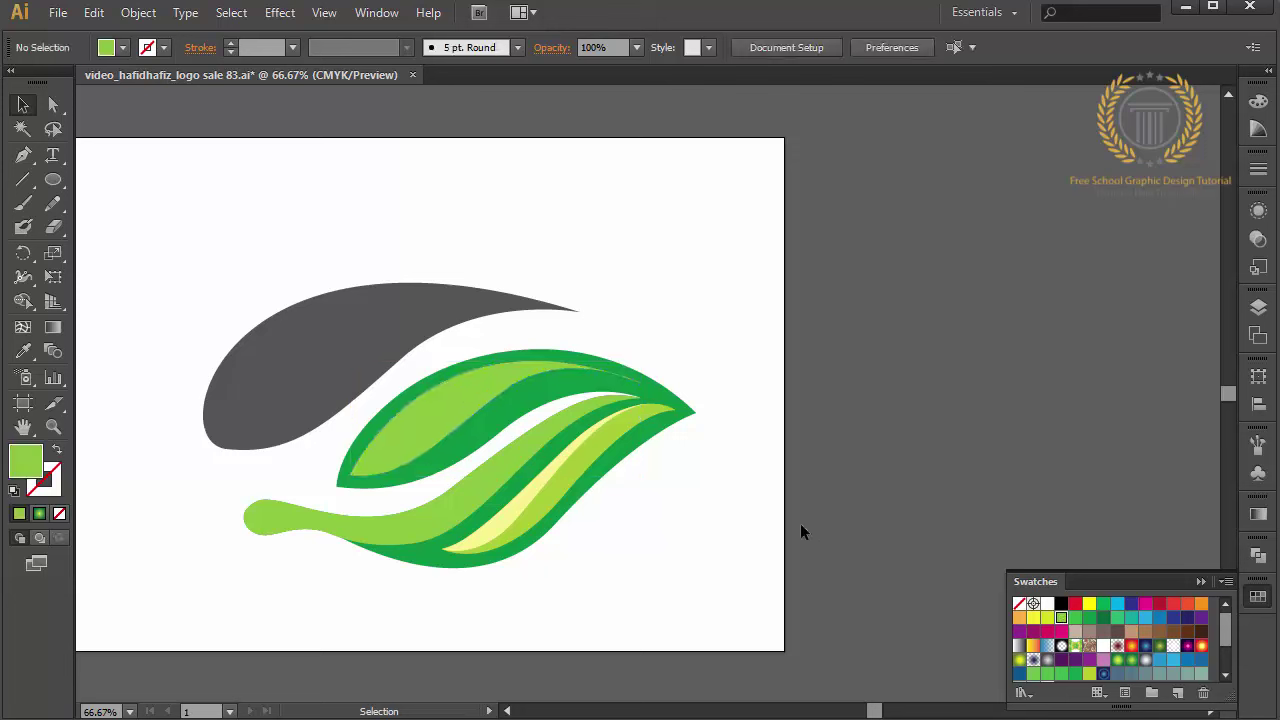
Draw a closed curved highlight inside the upper leaf and fill it pale green E0FFB0
click(23, 155)
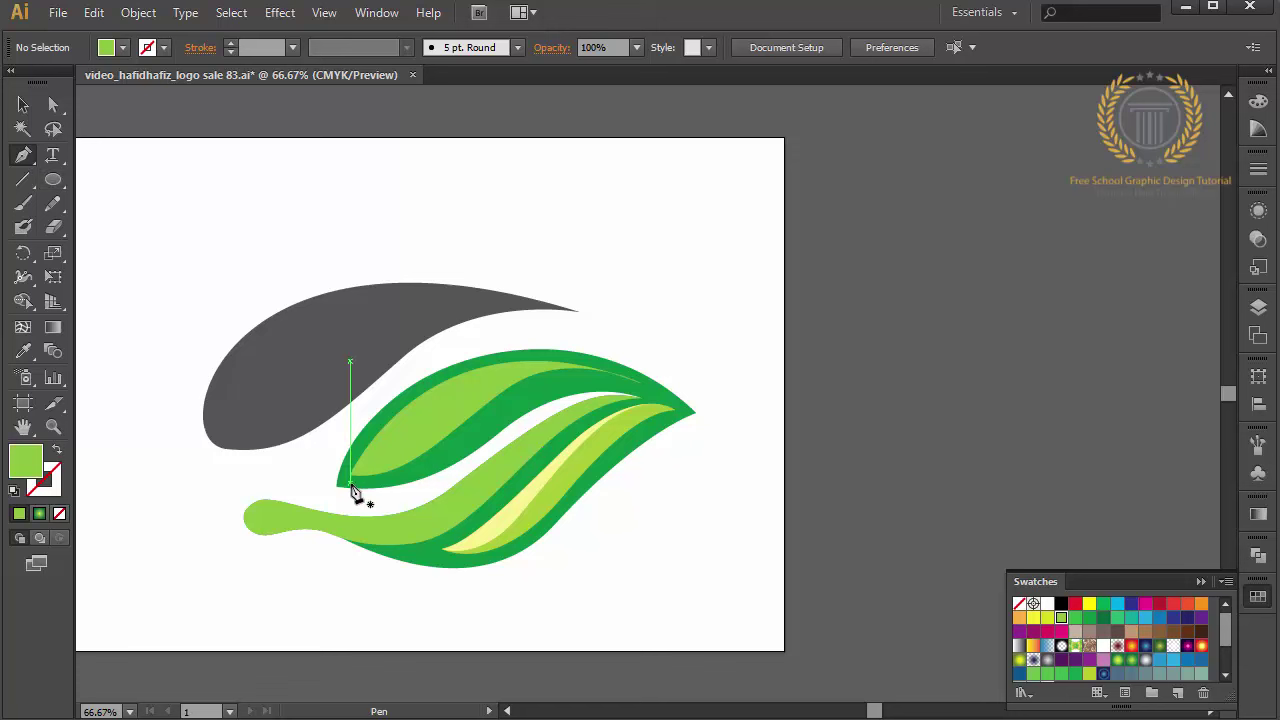
drag(351, 476, 412, 433)
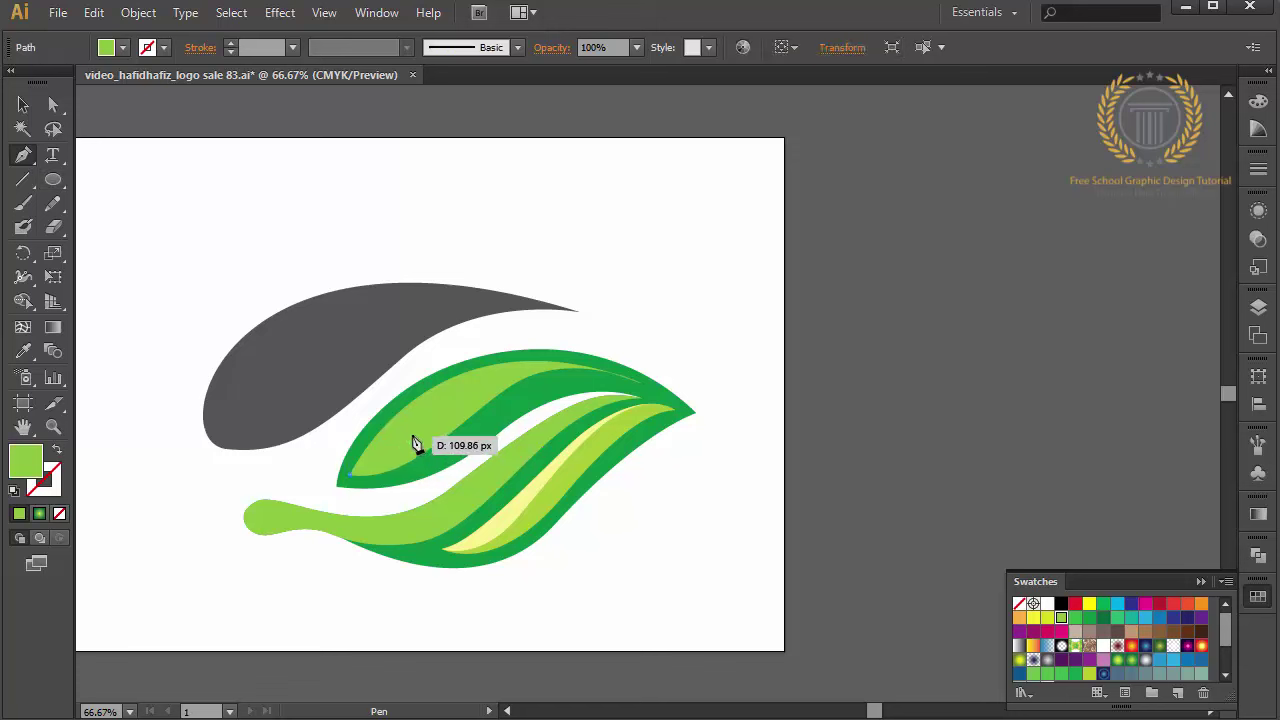
drag(450, 393, 670, 372)
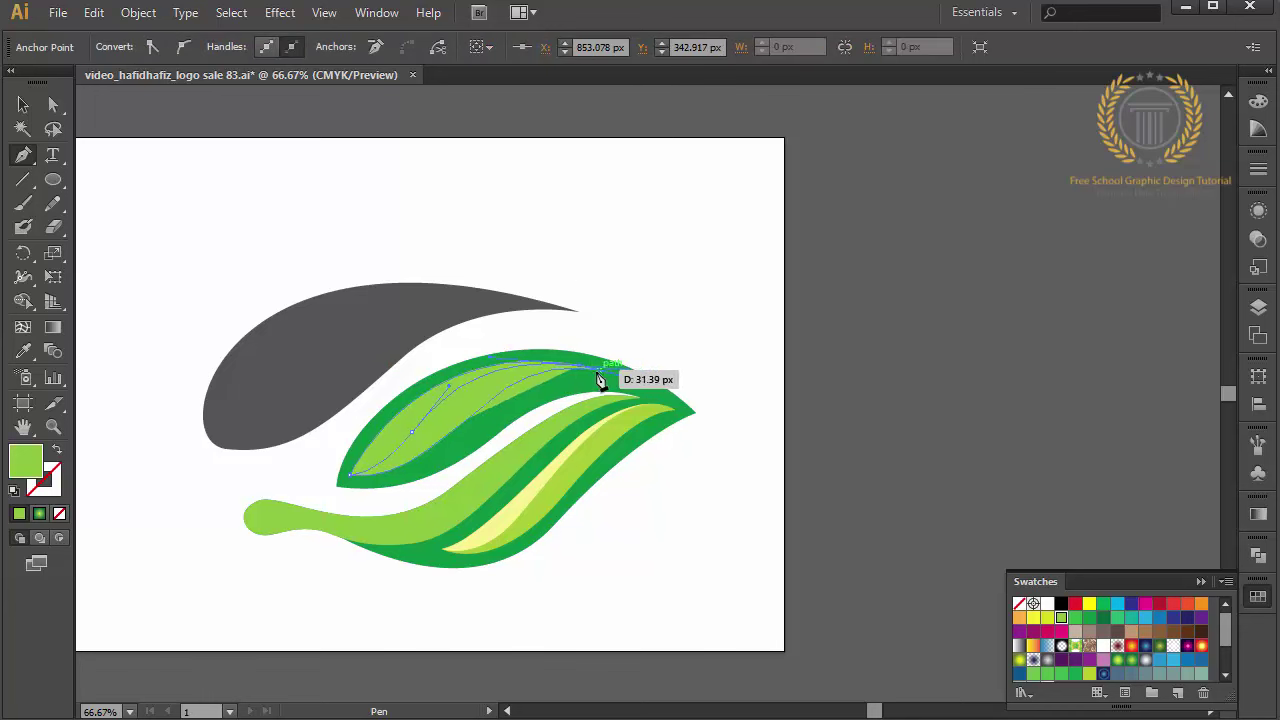
drag(575, 372, 443, 397)
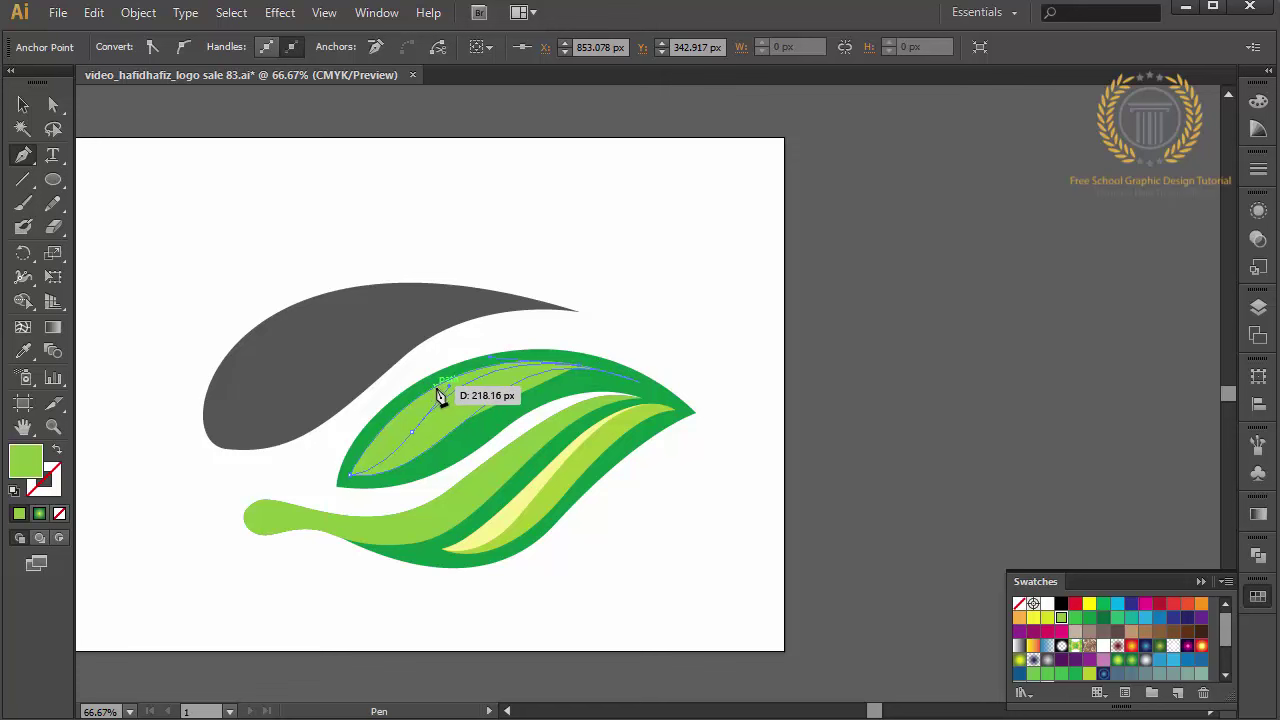
drag(377, 428, 357, 484)
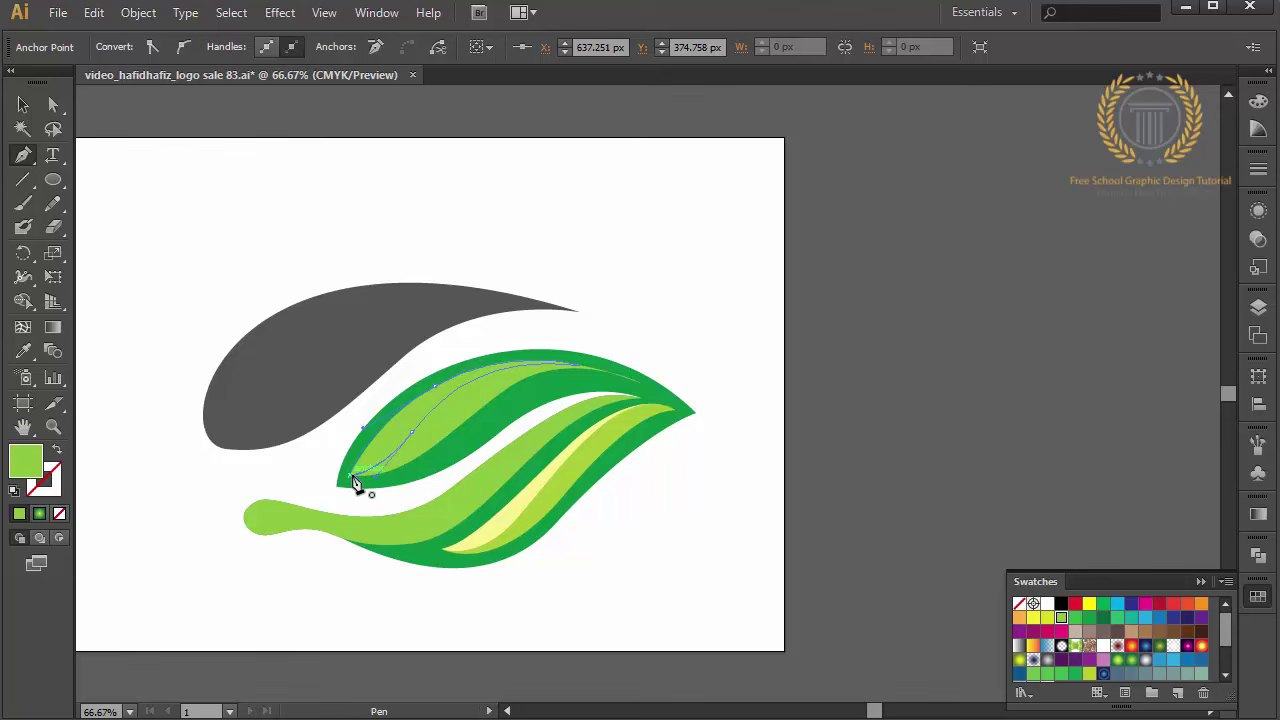
click(357, 484)
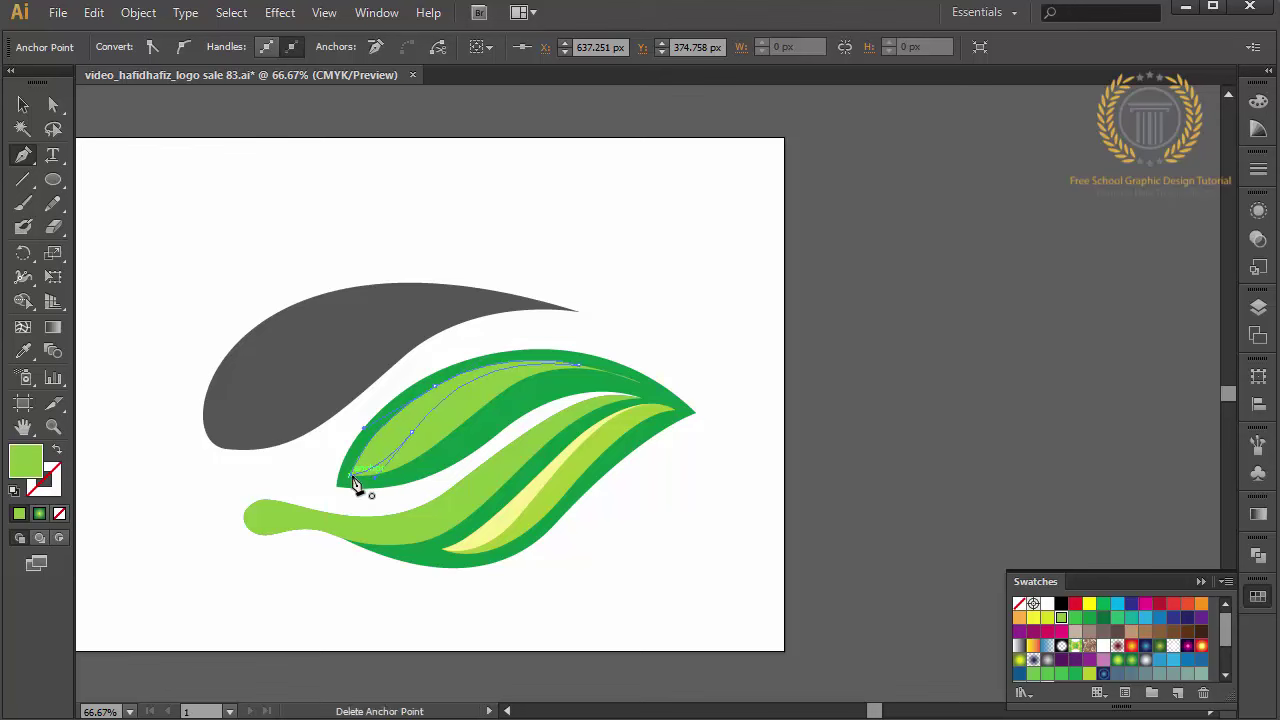
double_click(25, 462)
drag(883, 217, 871, 200)
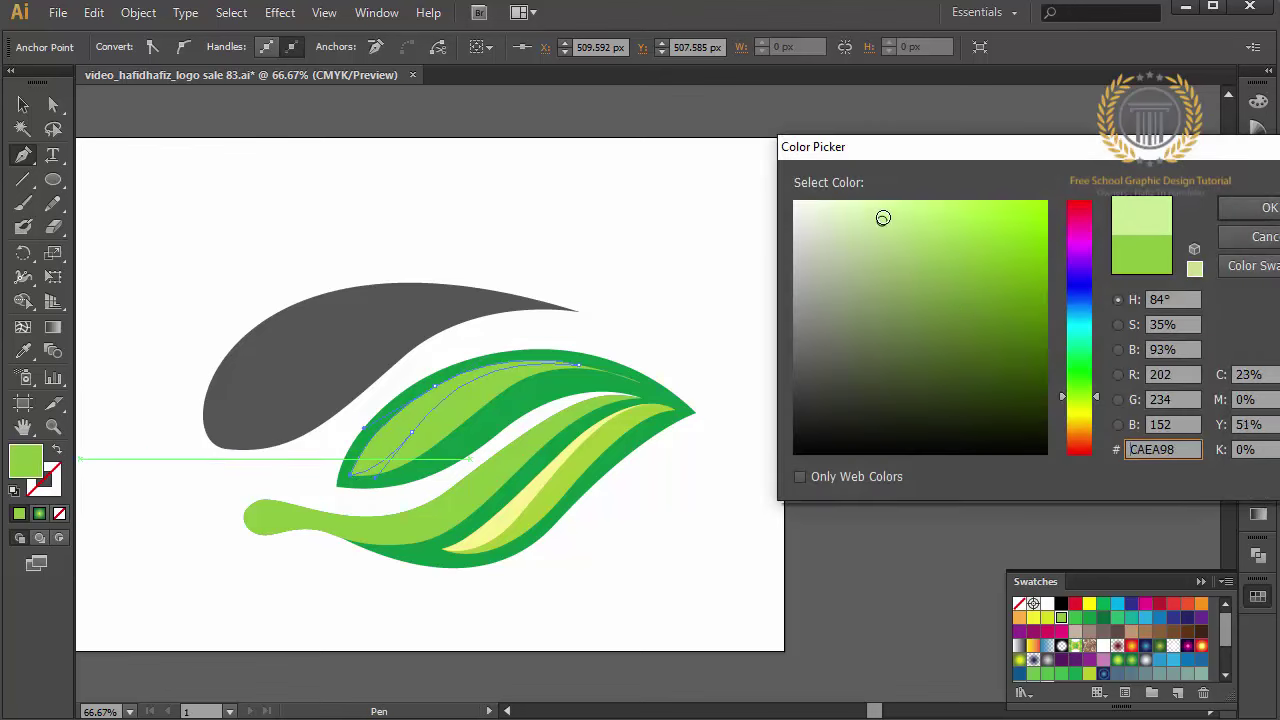
click(1271, 219)
Eyedropper the pale green highlight colour onto the lower leaf's pale-yellow inner stripe
key(v)
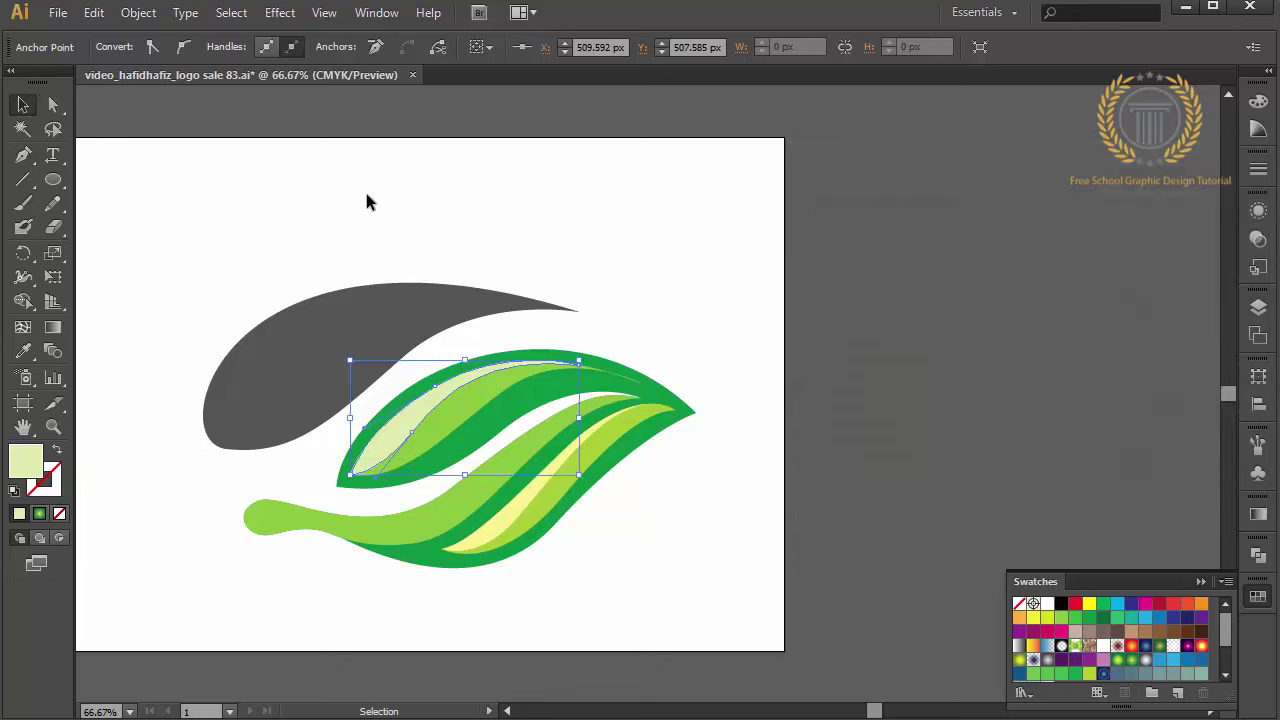
click(366, 202)
click(533, 493)
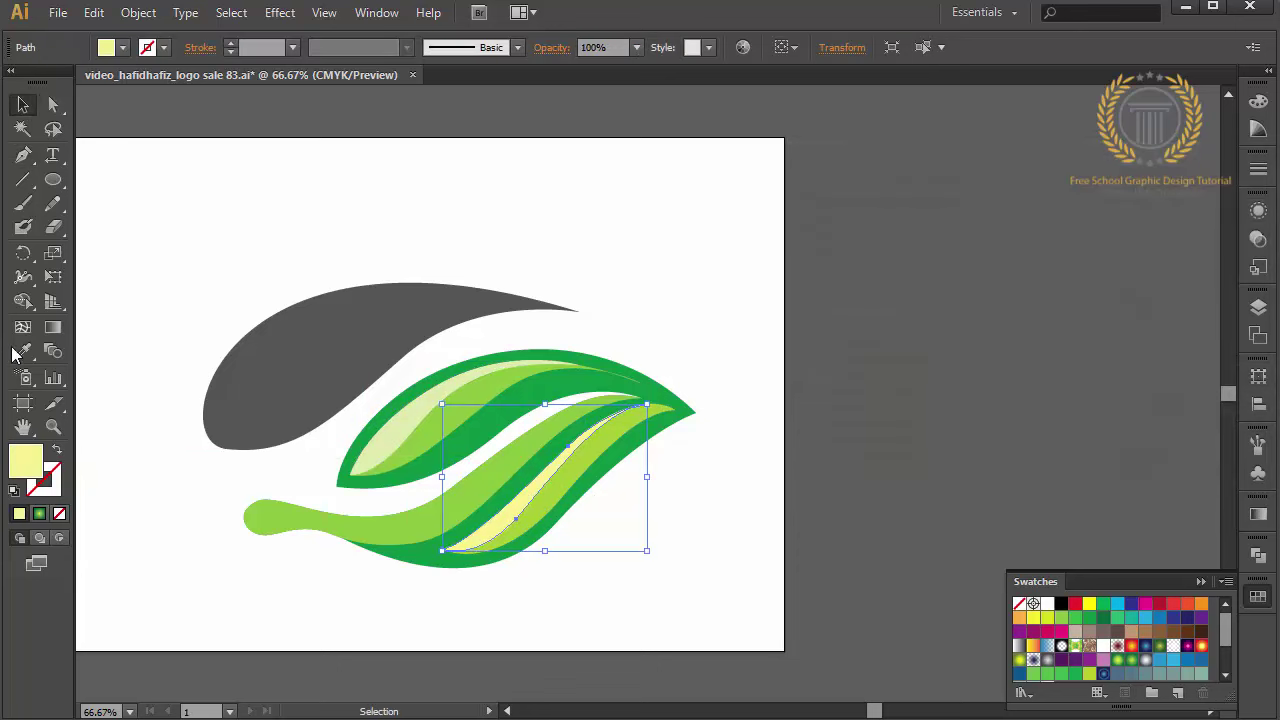
click(23, 351)
click(424, 400)
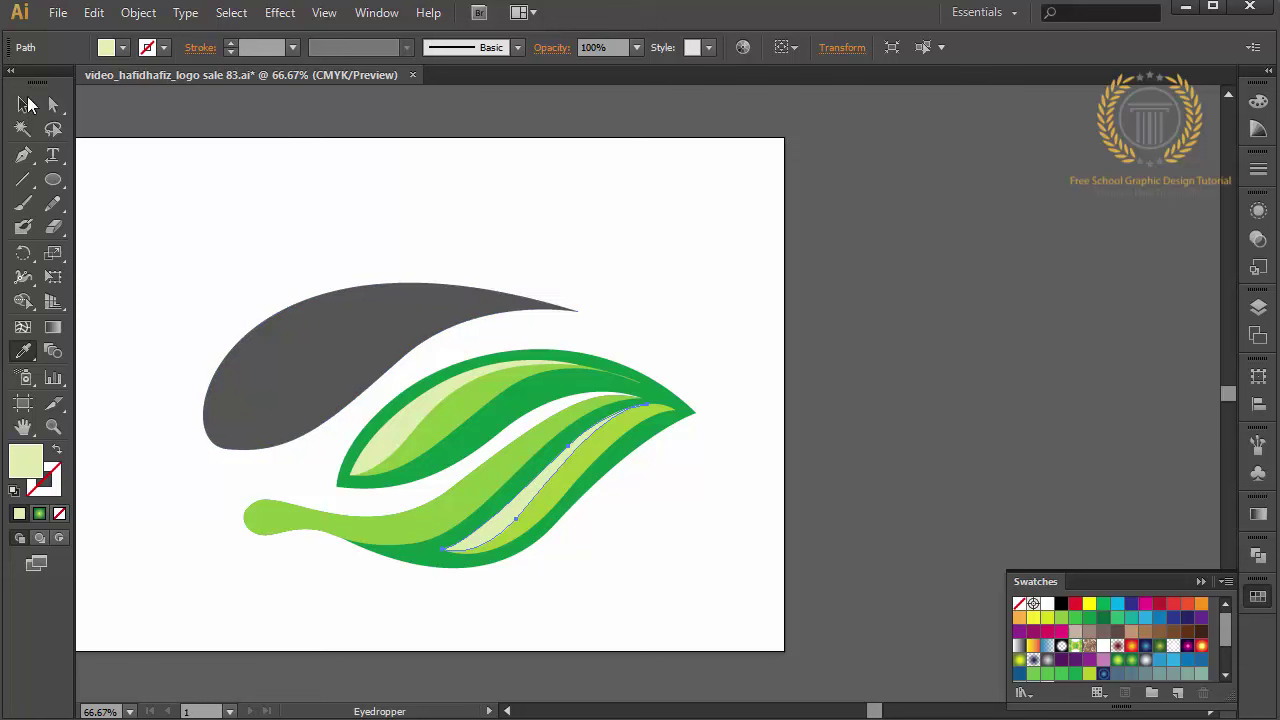
click(23, 104)
click(577, 490)
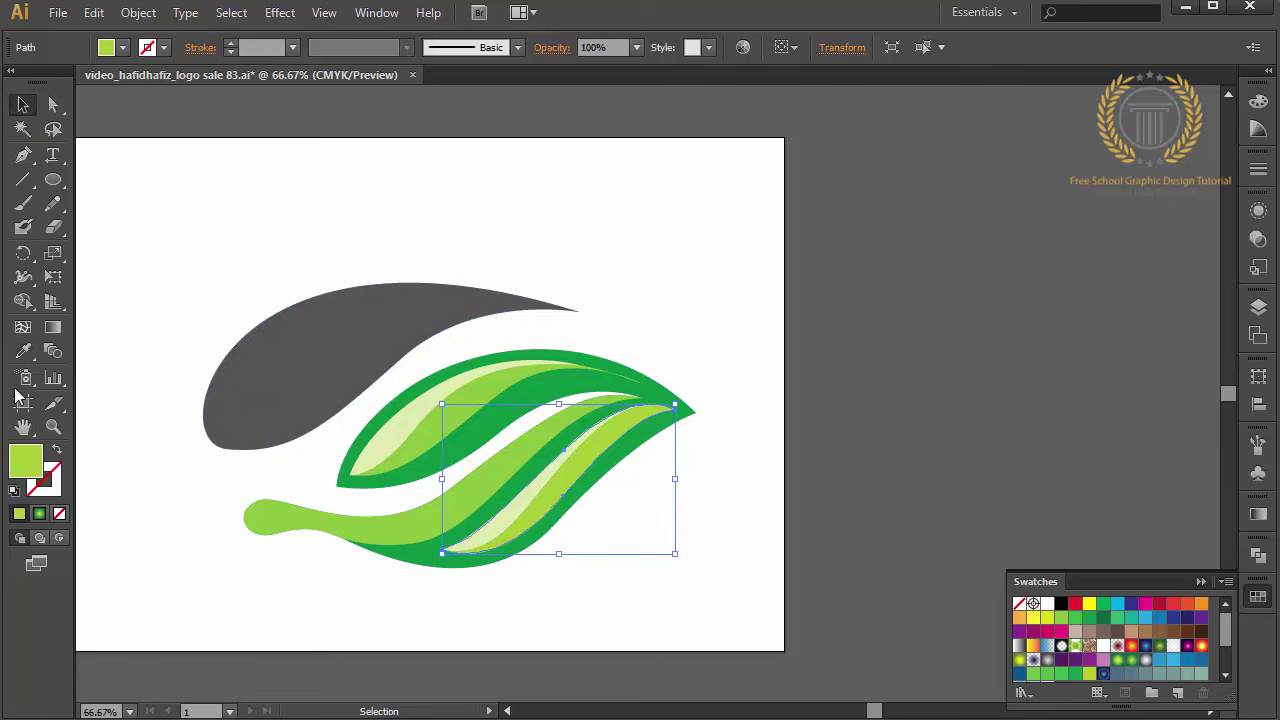
click(23, 351)
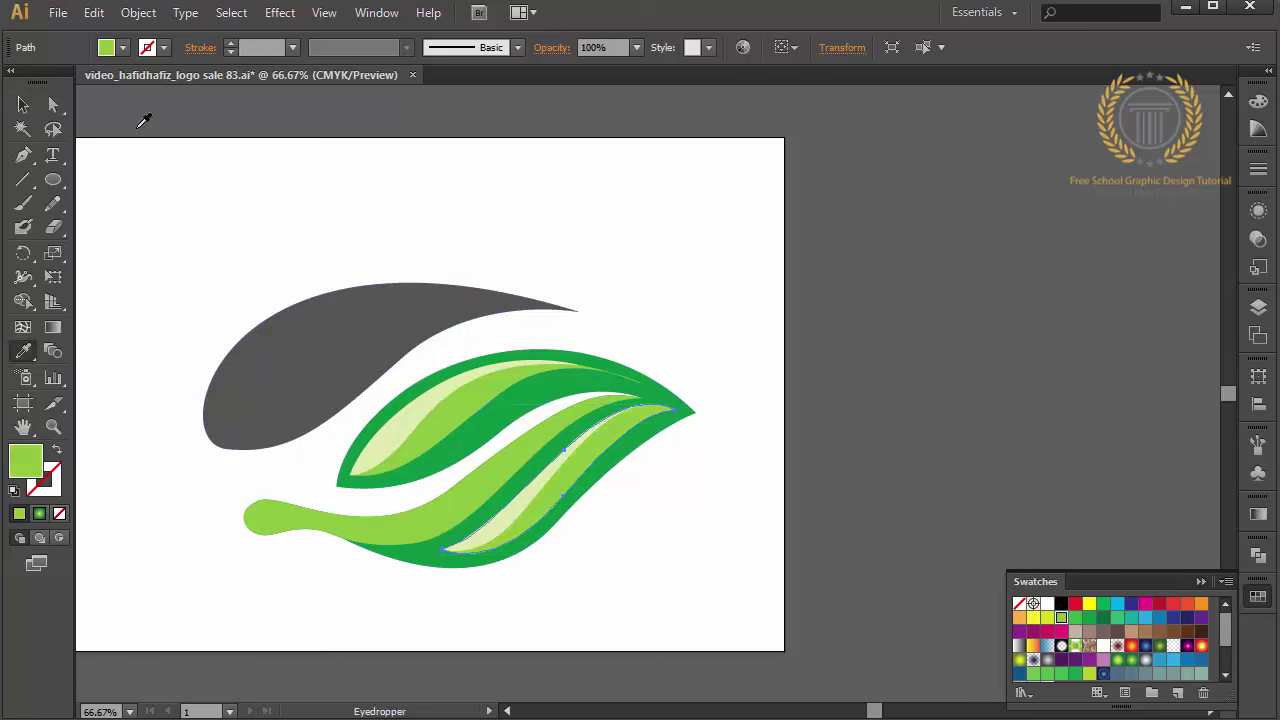
click(23, 104)
click(199, 208)
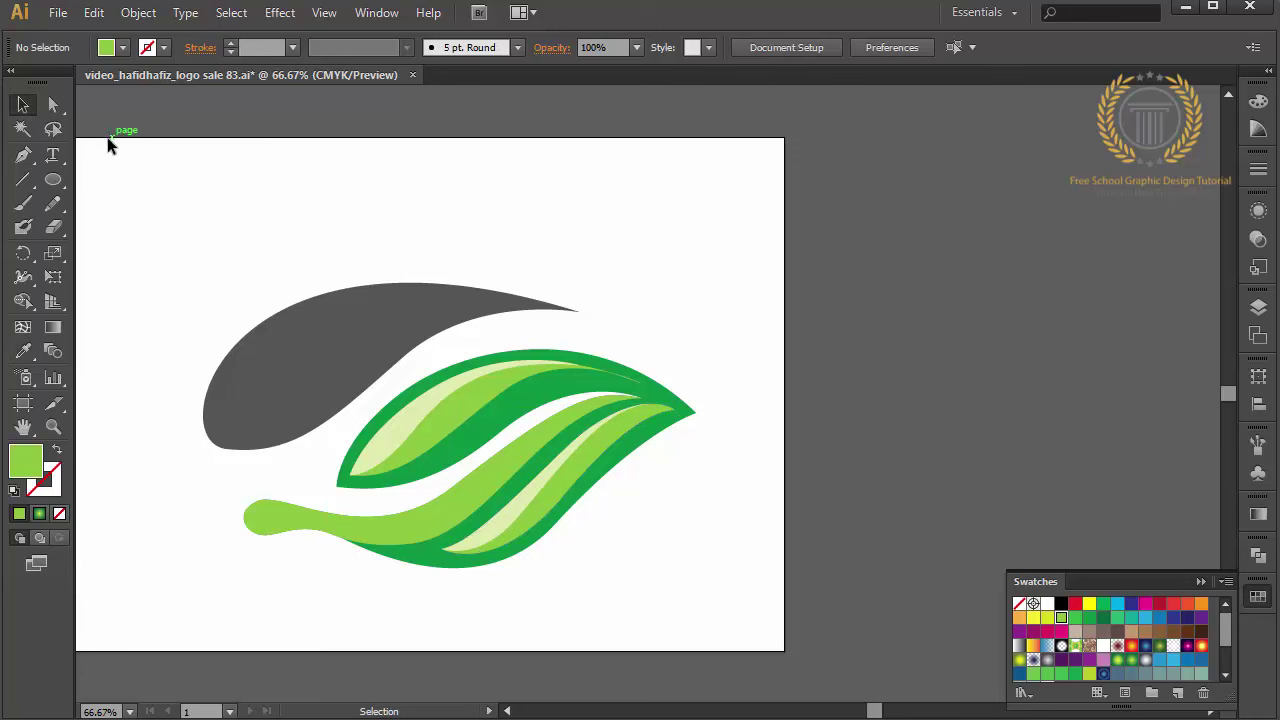
click(434, 434)
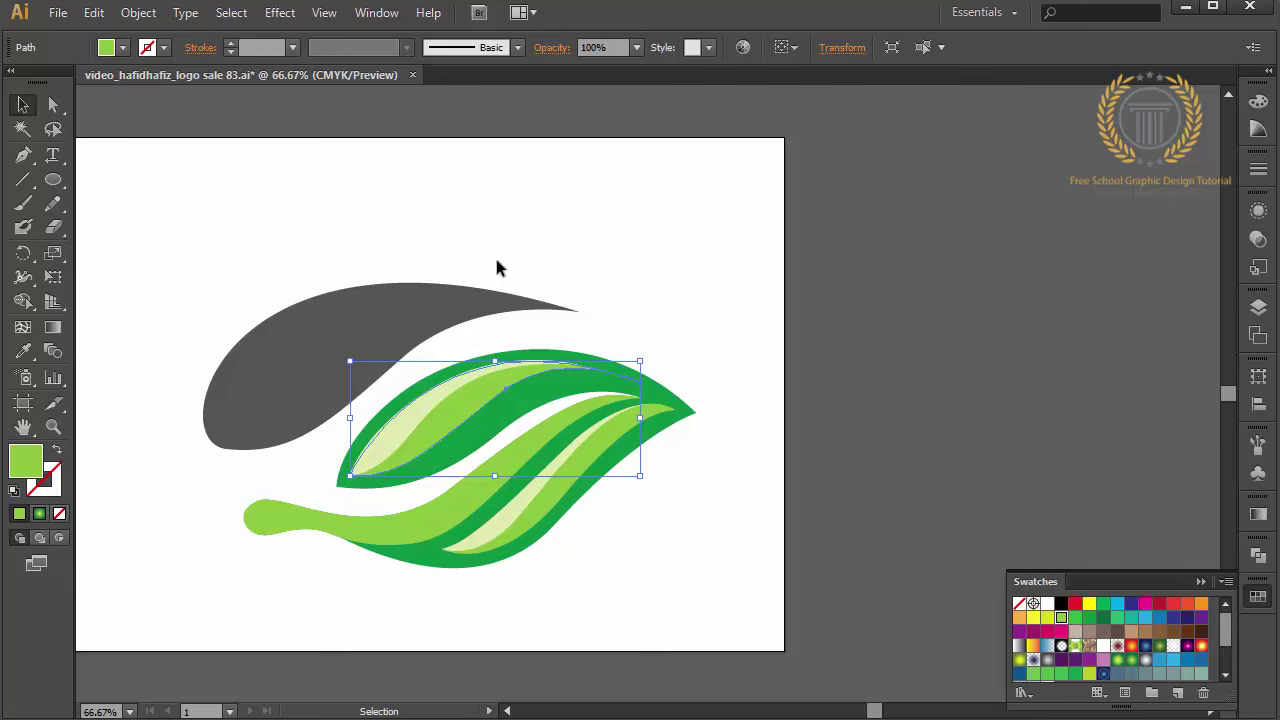
Draw a rectangle covering the upper leaf's right tip
drag(53, 188, 121, 176)
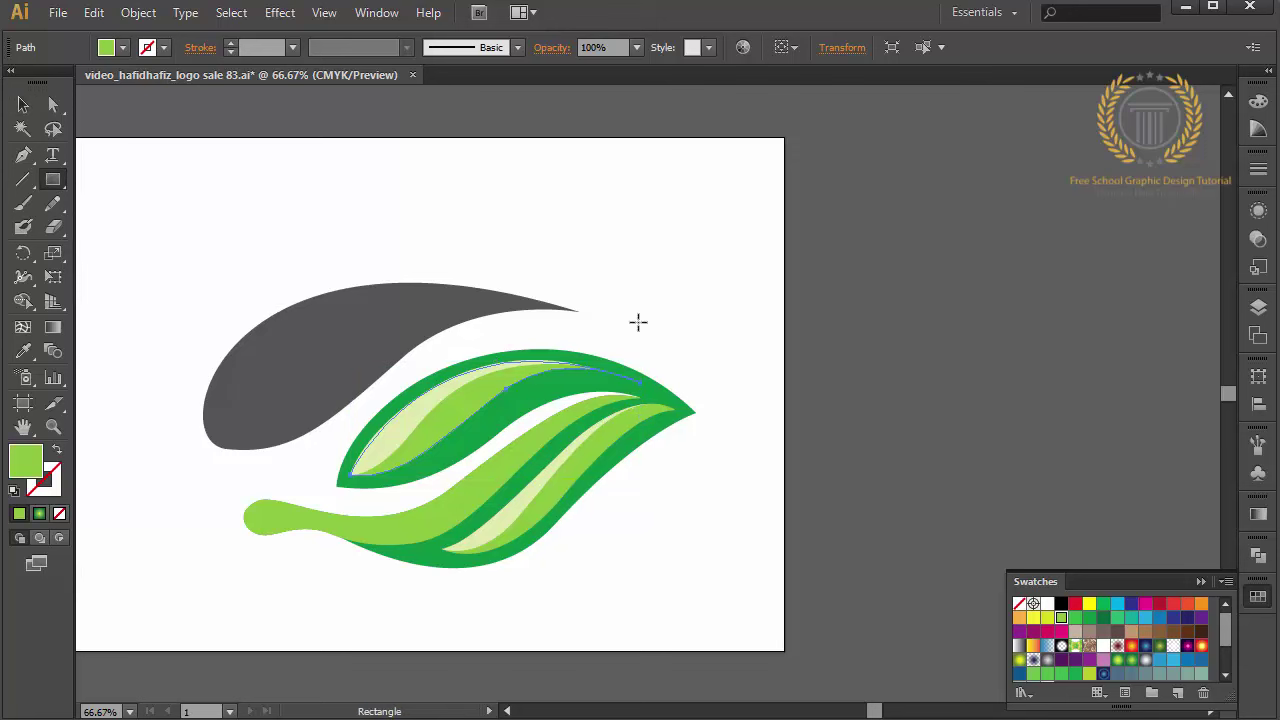
drag(742, 377, 614, 433)
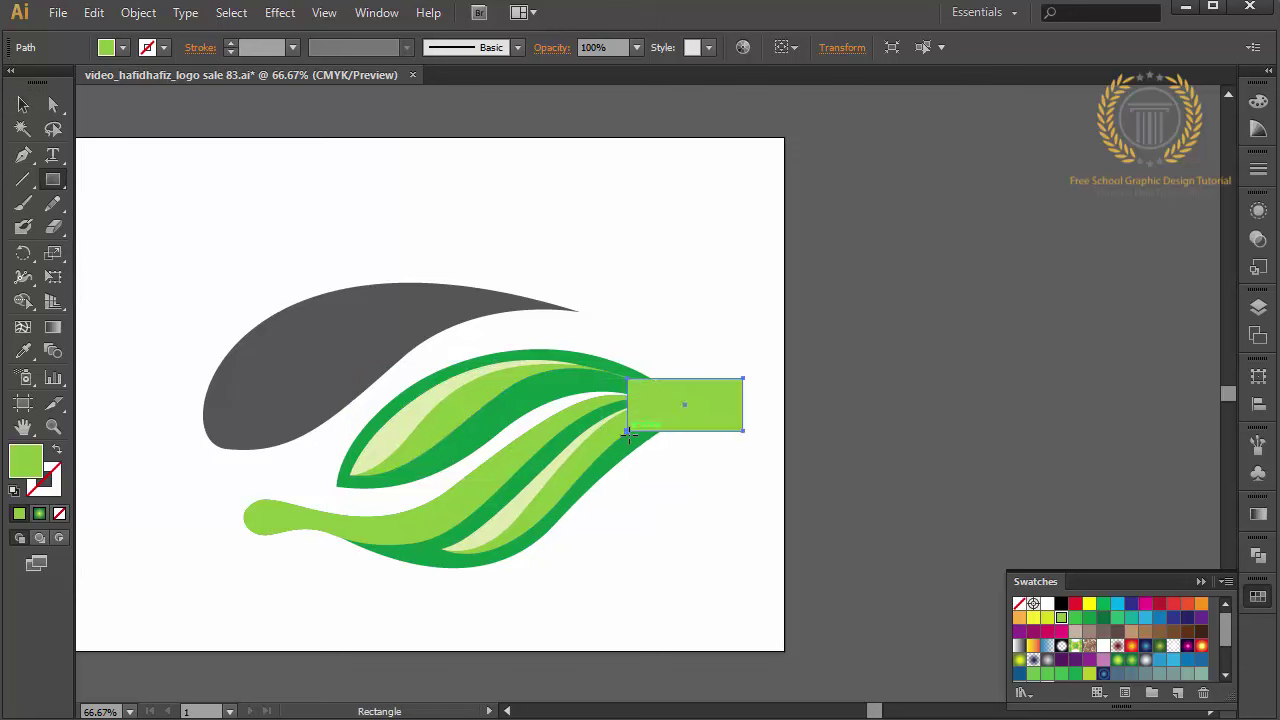
key(ctrl+z)
drag(757, 329, 606, 449)
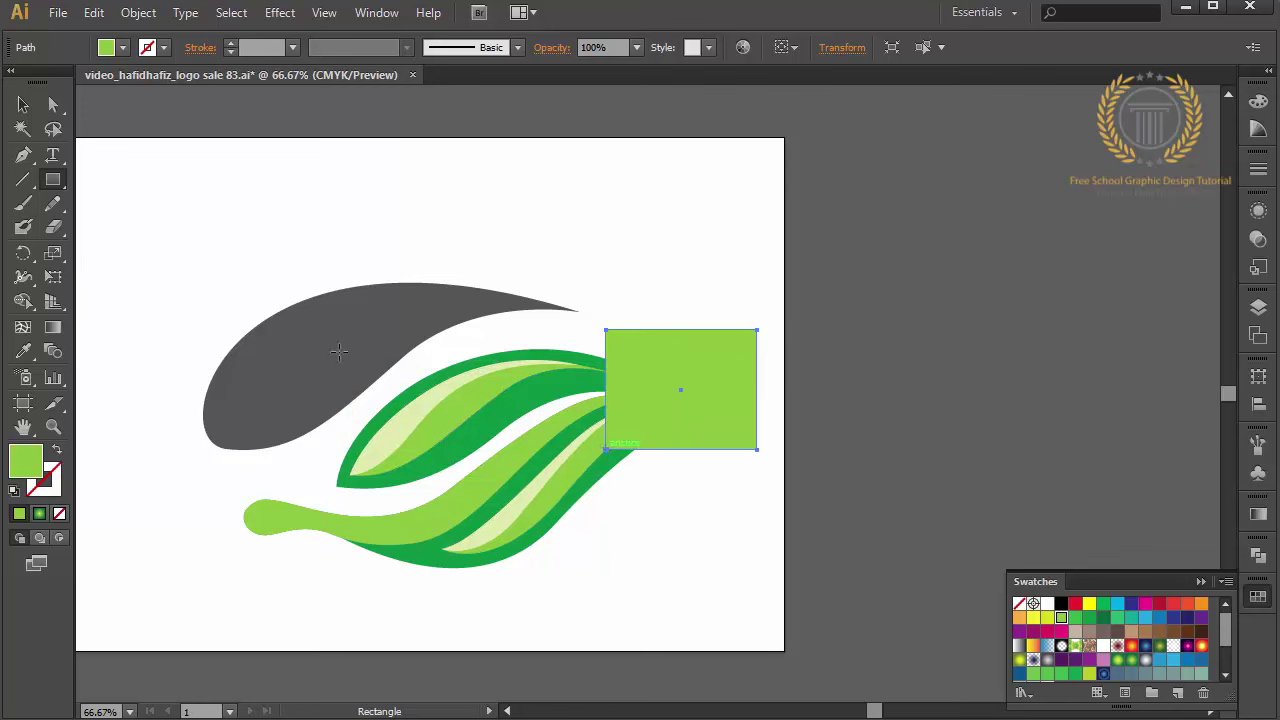
Subtract the rectangle from the upper leaf's inner shape with Pathfinder Minus Front
click(23, 104)
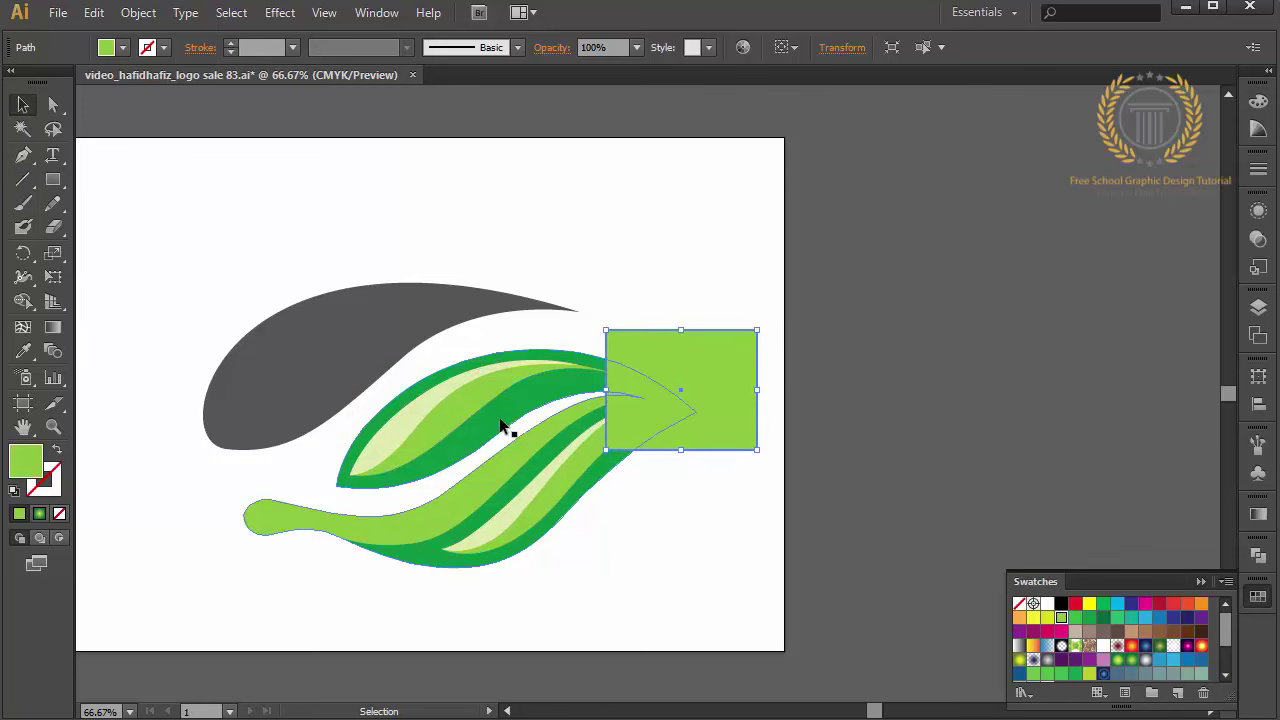
shift+click(474, 398)
shift+click(474, 398)
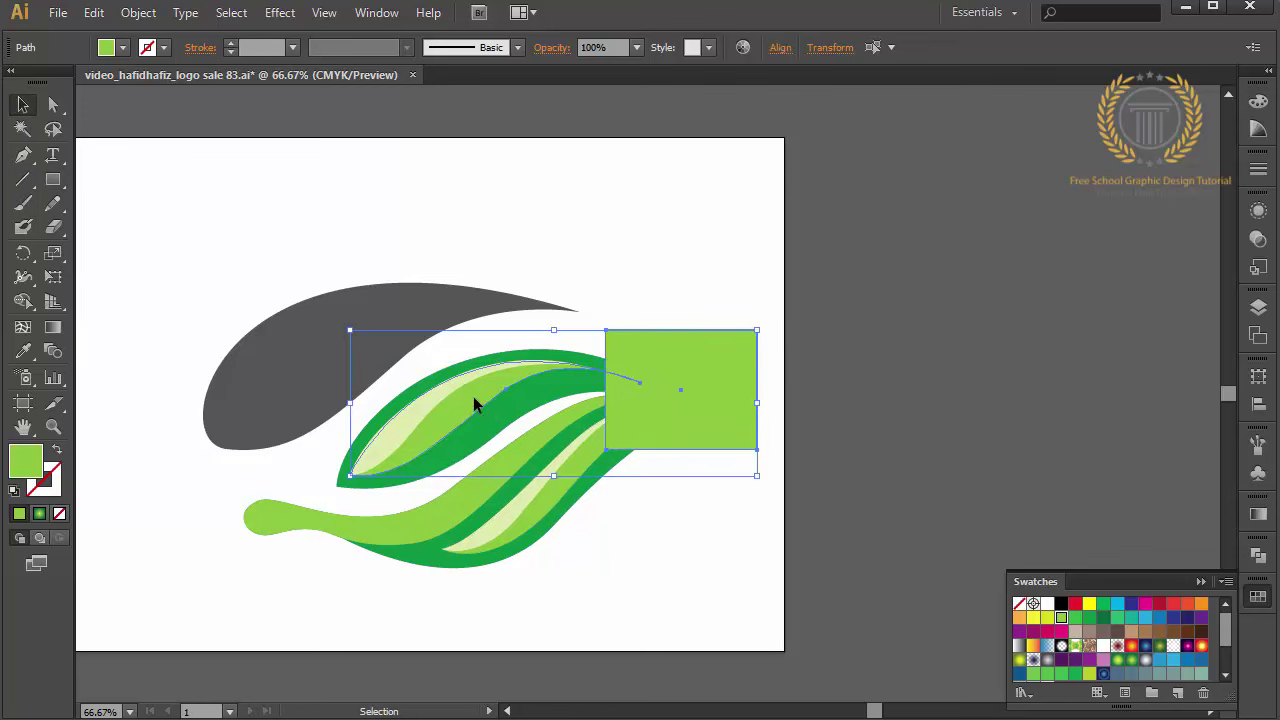
click(1256, 556)
click(1058, 587)
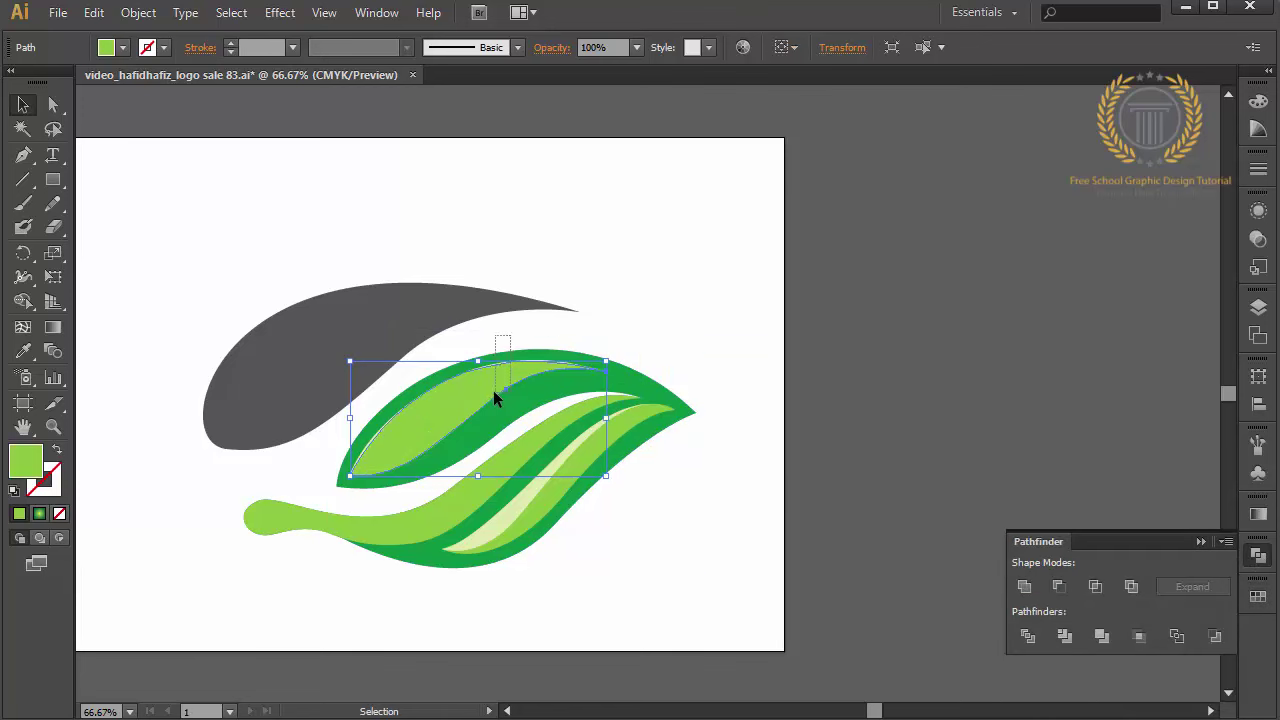
shift+click(493, 392)
shift+click(505, 402)
ctrl+click(482, 398)
key(ctrl+bracketleft)
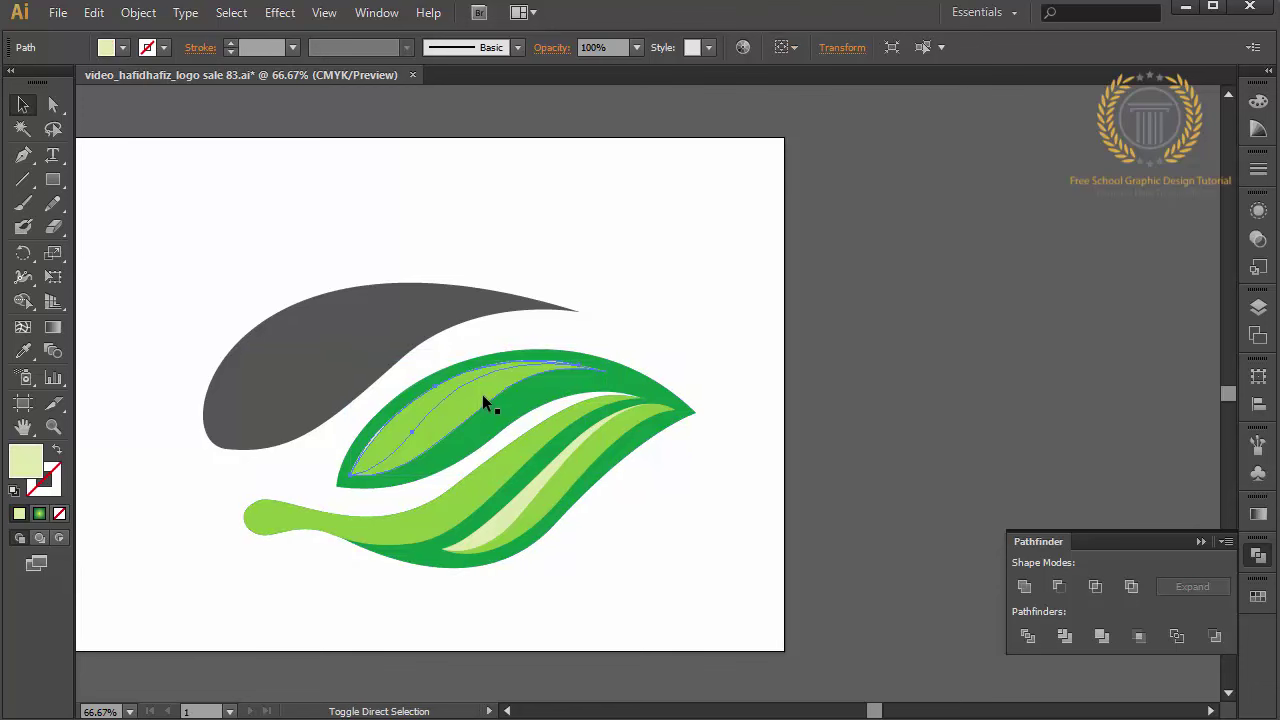
click(647, 294)
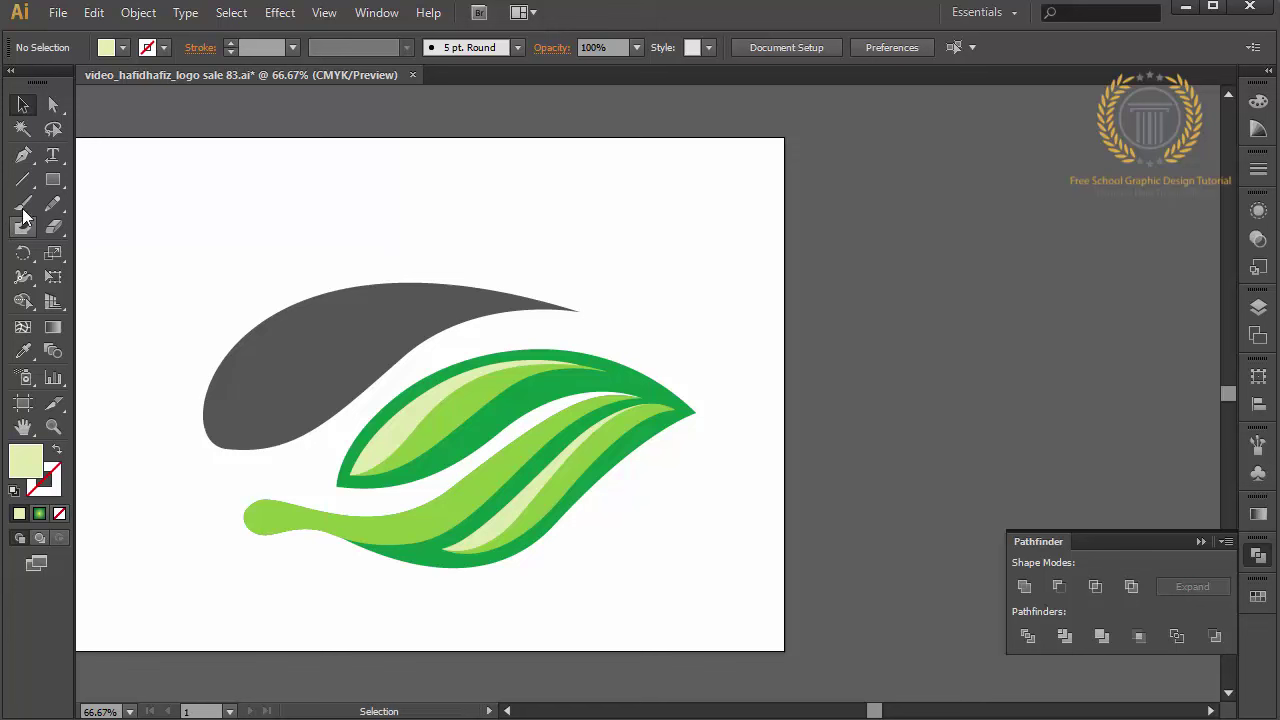
Fill the grey swoosh with a blue radial gradient swatch
click(365, 339)
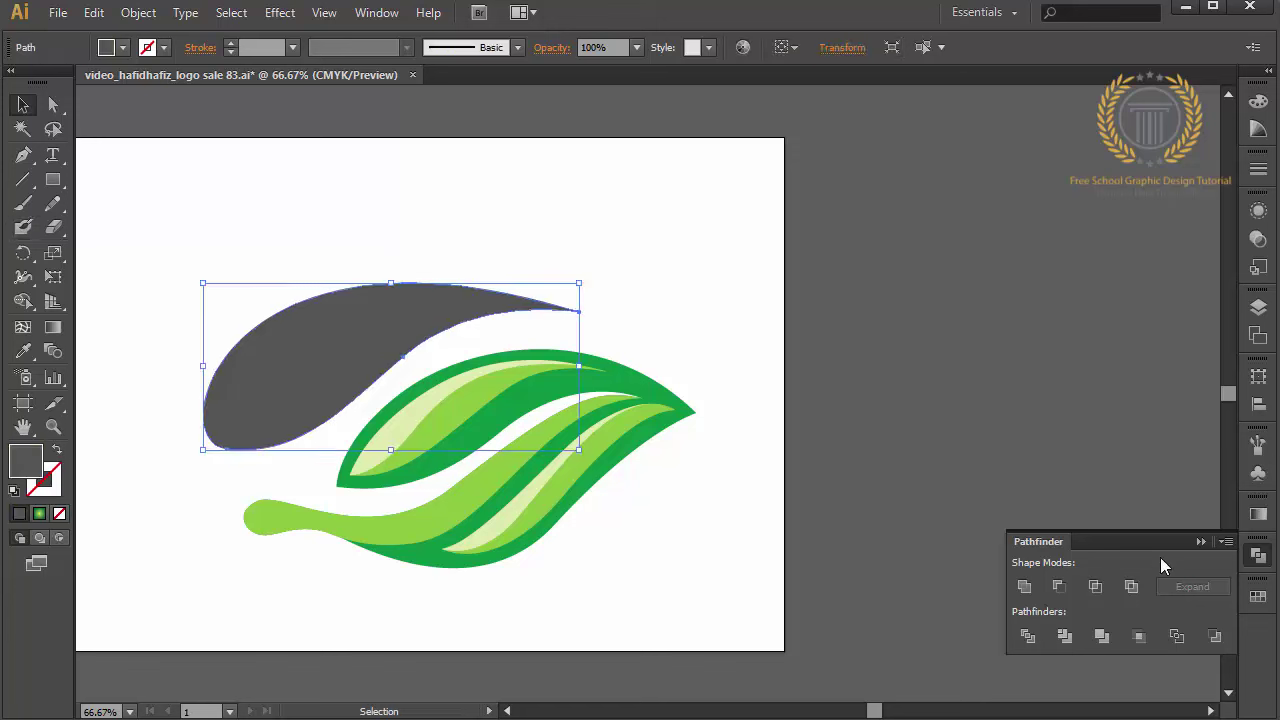
click(1250, 597)
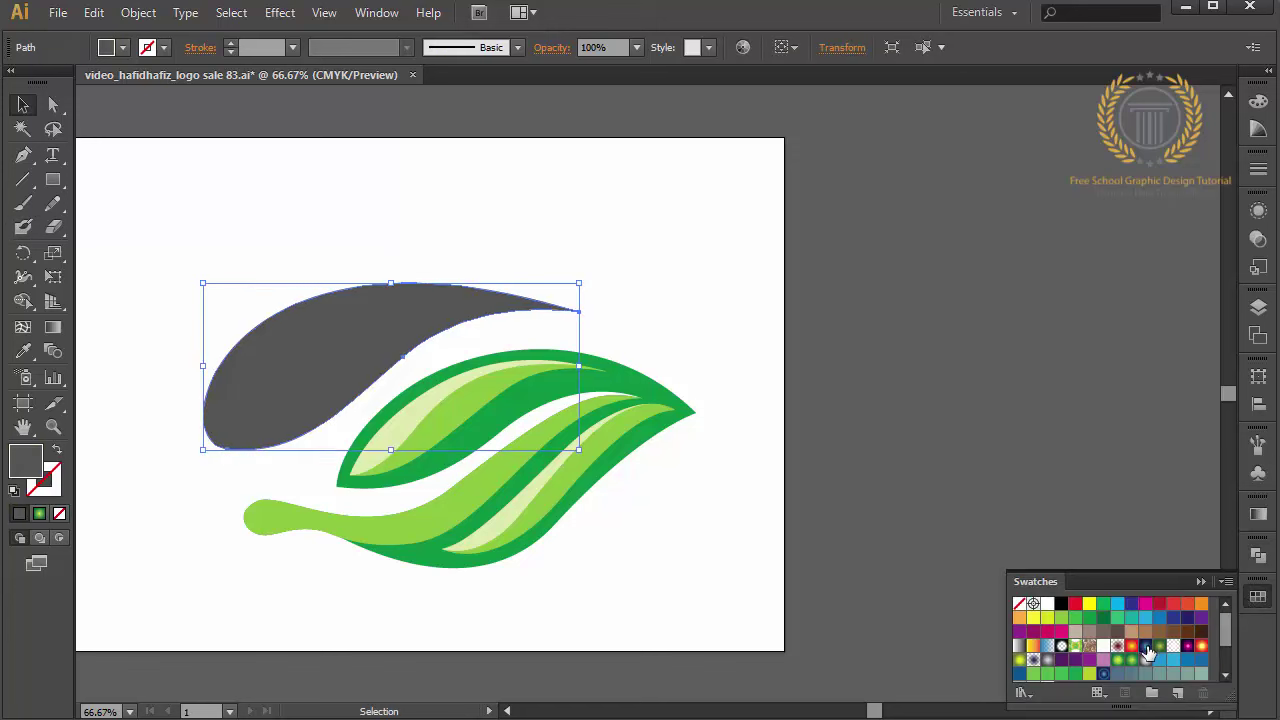
click(1147, 648)
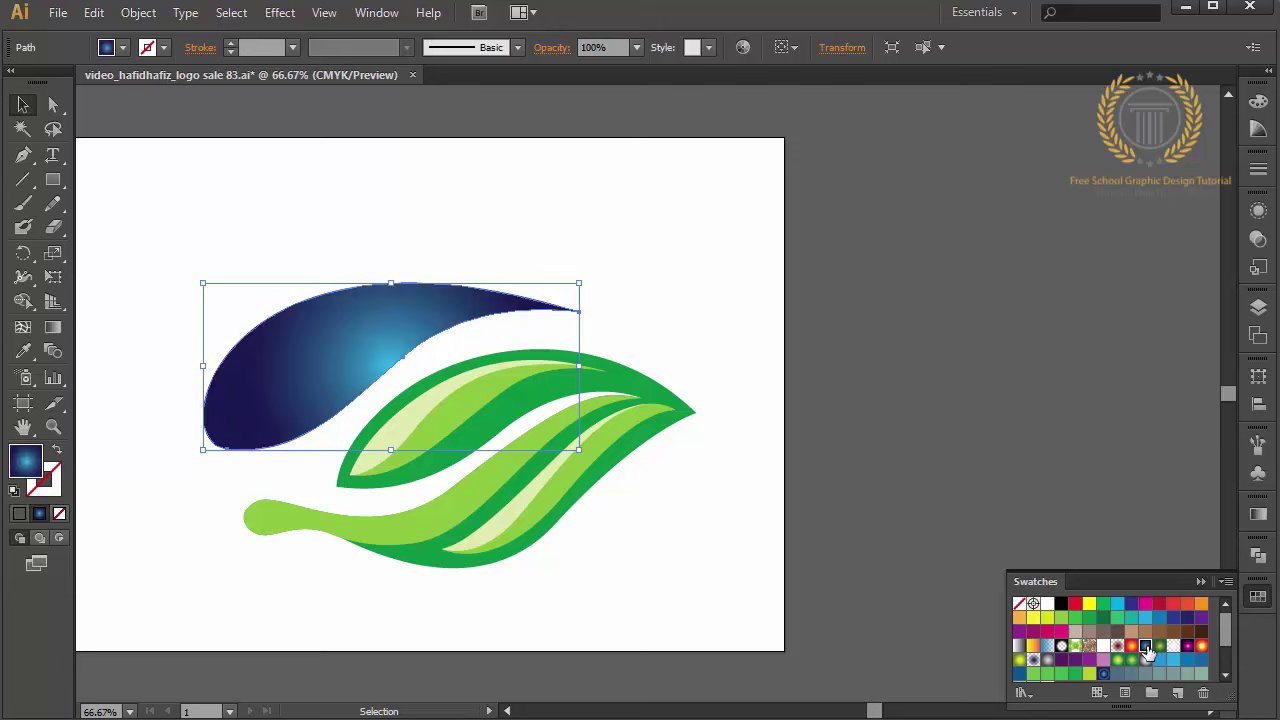
Fill the leaf shapes with a bright green gradient swatch
click(452, 570)
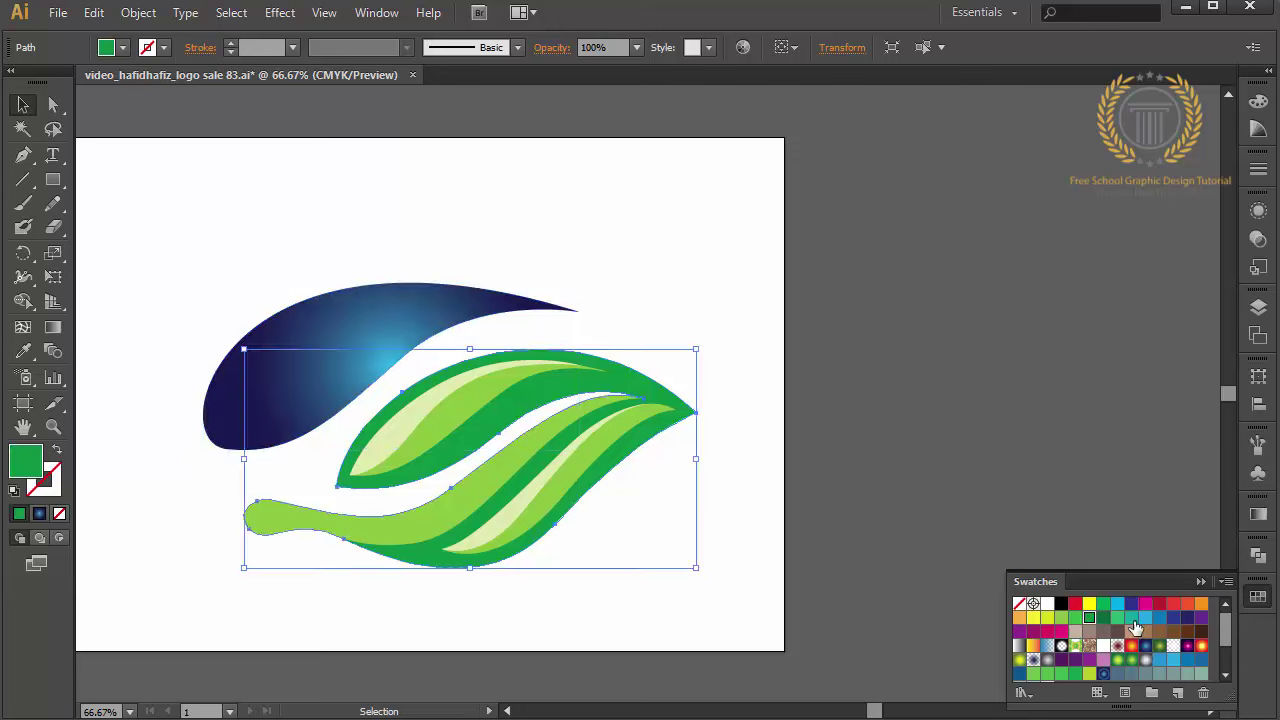
click(1131, 661)
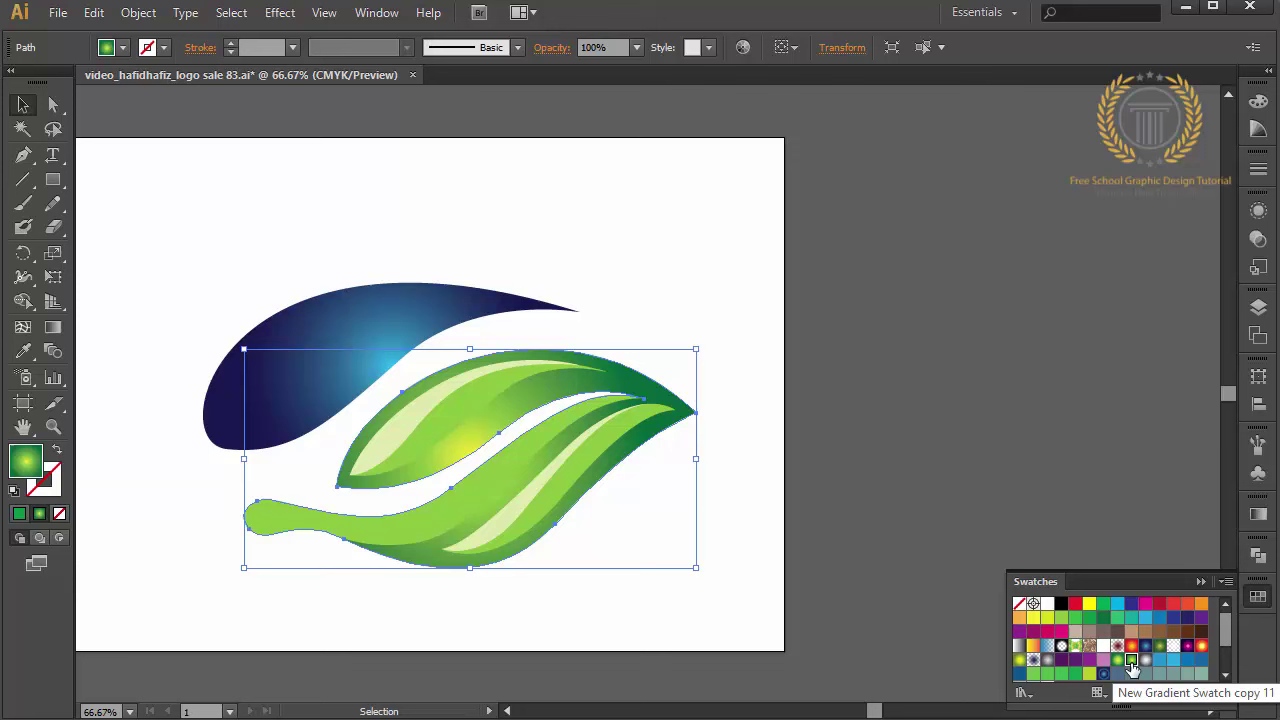
click(1117, 660)
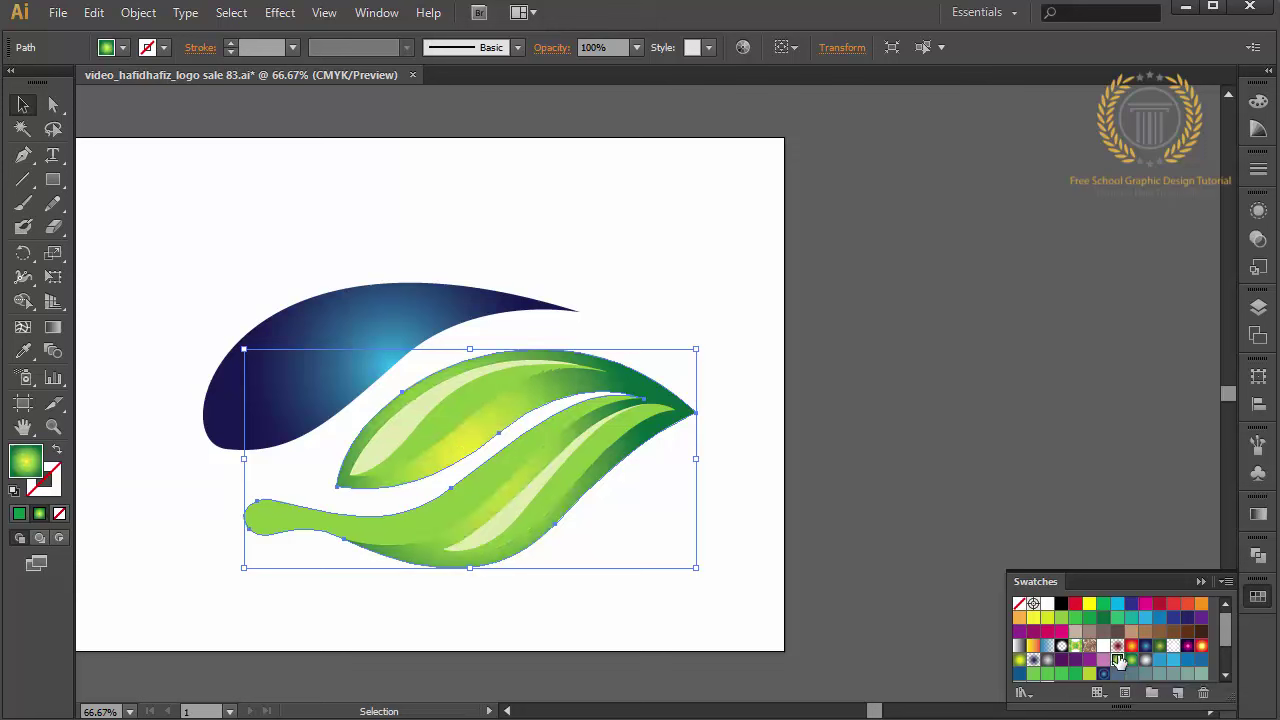
click(1160, 647)
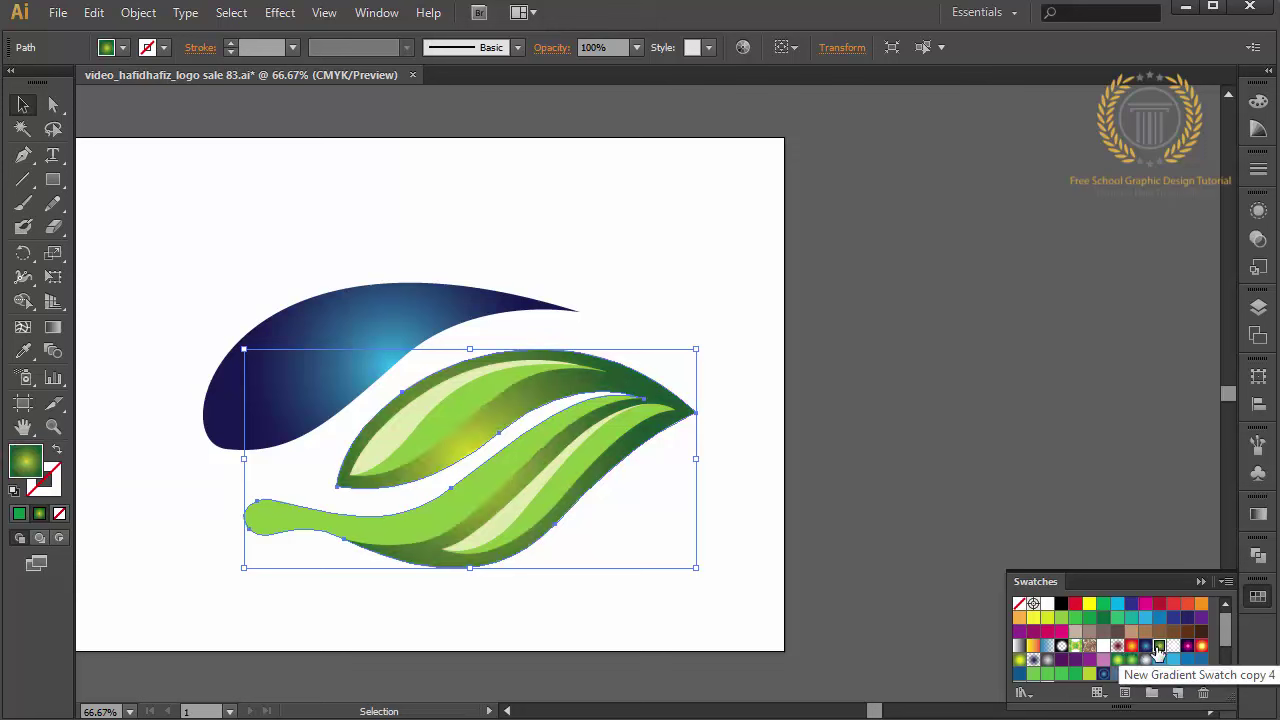
click(1127, 662)
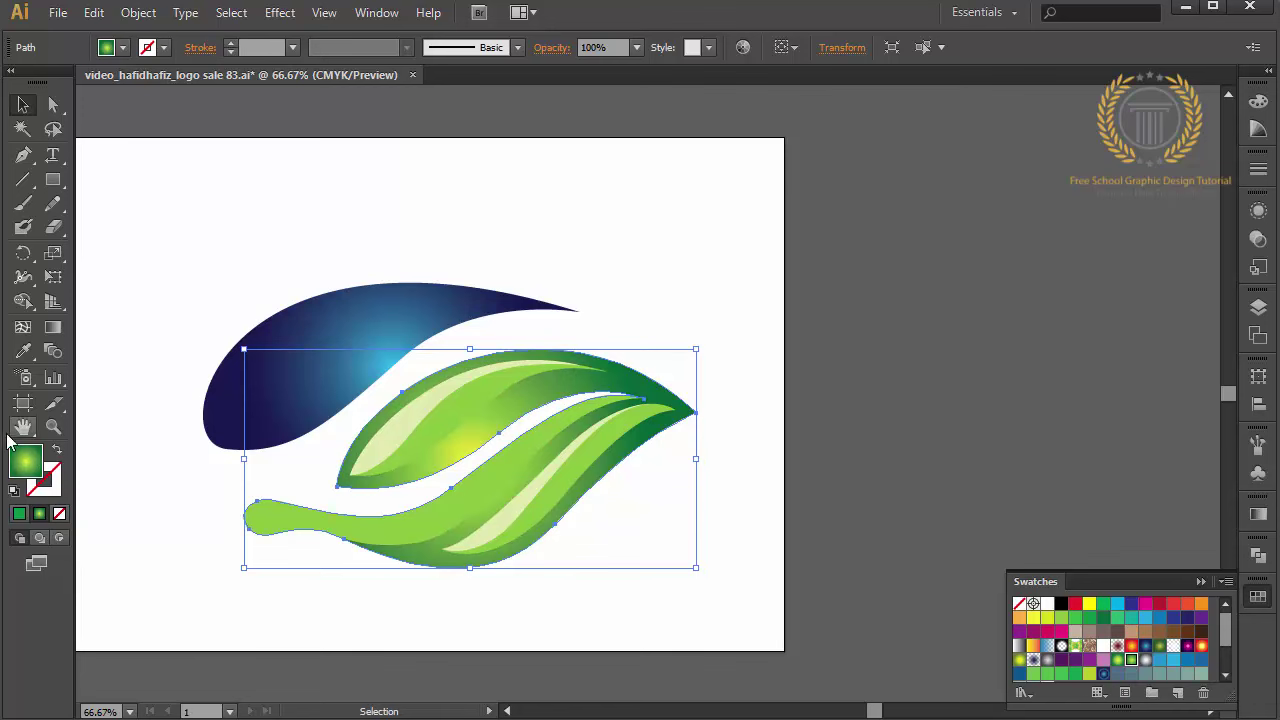
Drag the leaves' gradient diagonally across both leaves from upper right to lower left
click(53, 327)
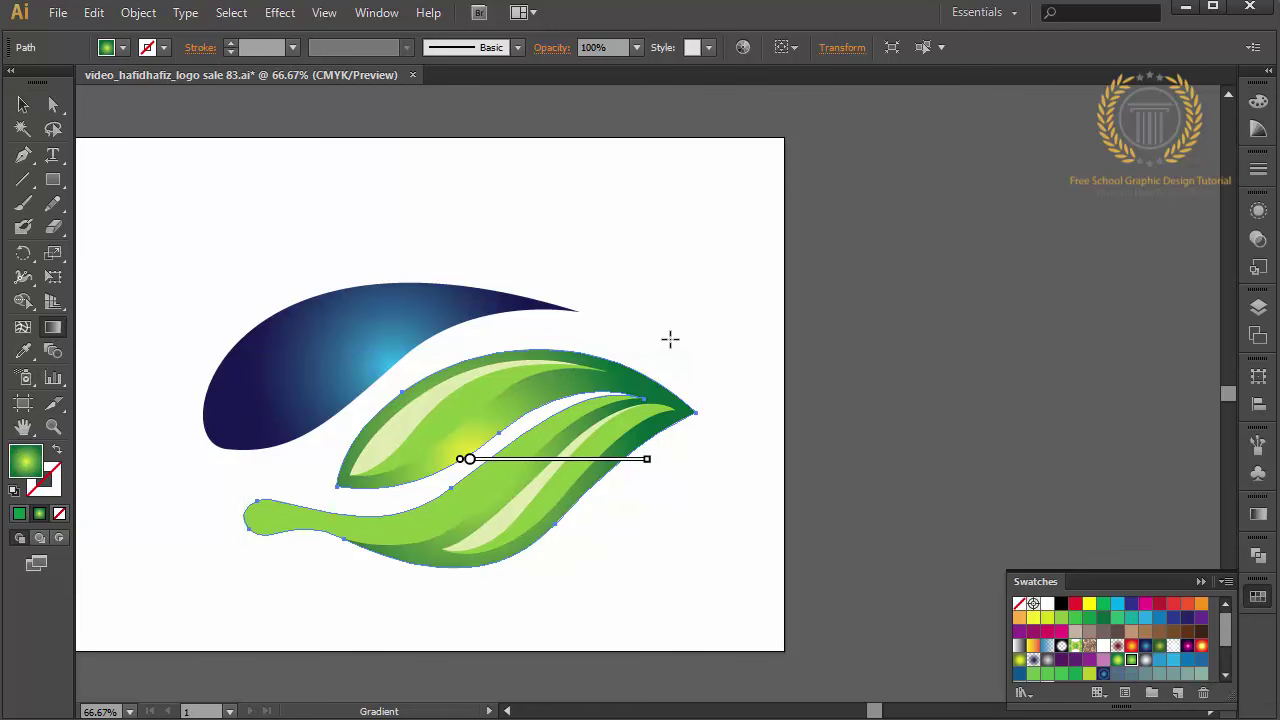
drag(668, 344, 358, 578)
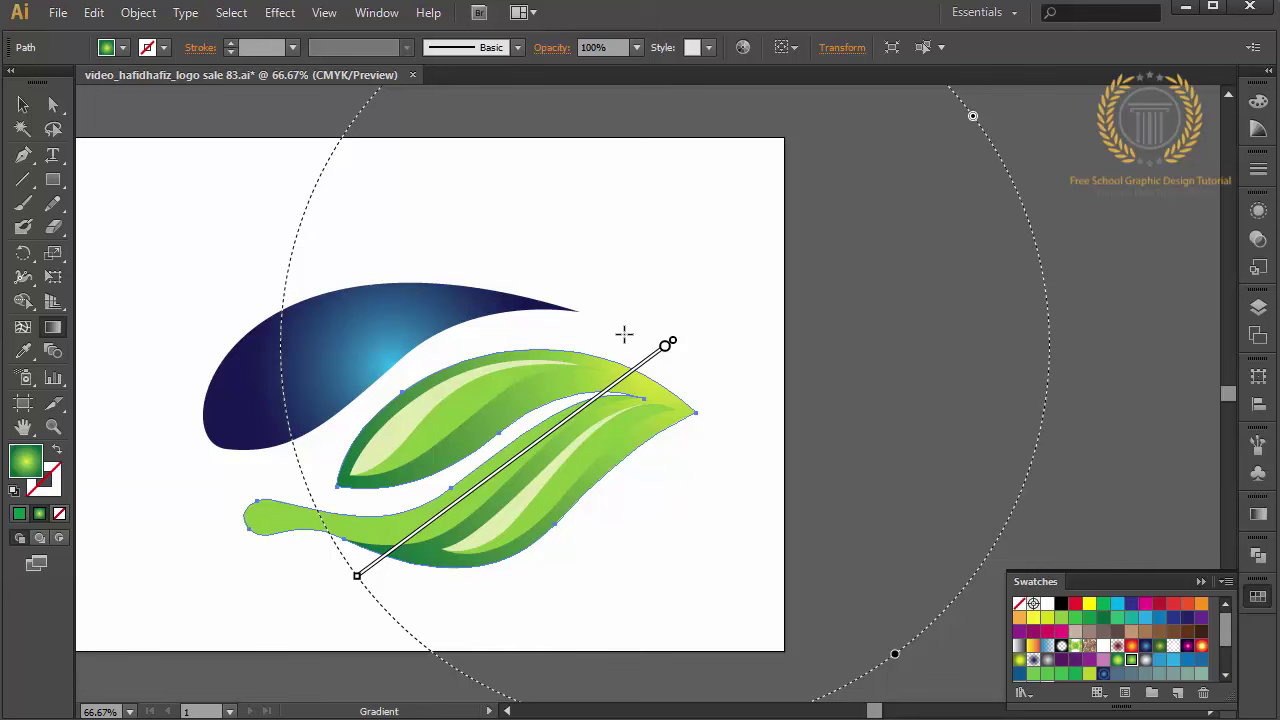
drag(624, 334, 187, 646)
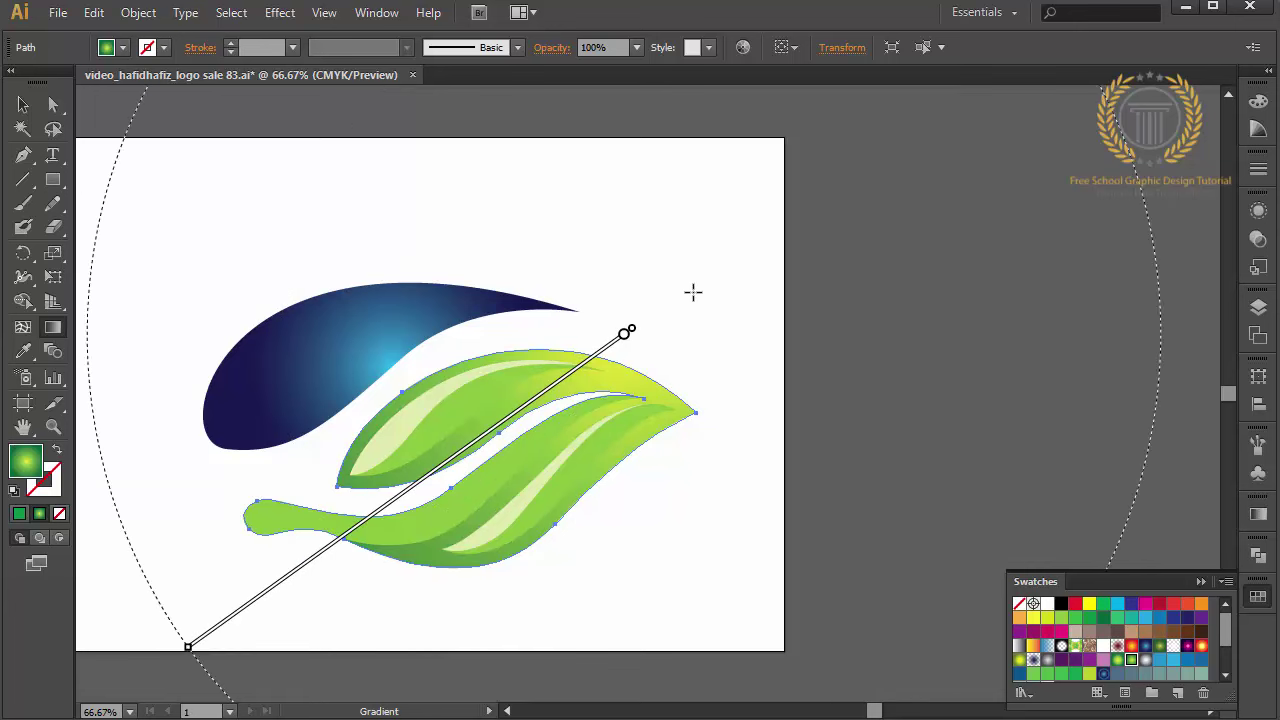
Replace the leaves' gradient with solid darker green #599100
click(1073, 620)
click(1062, 620)
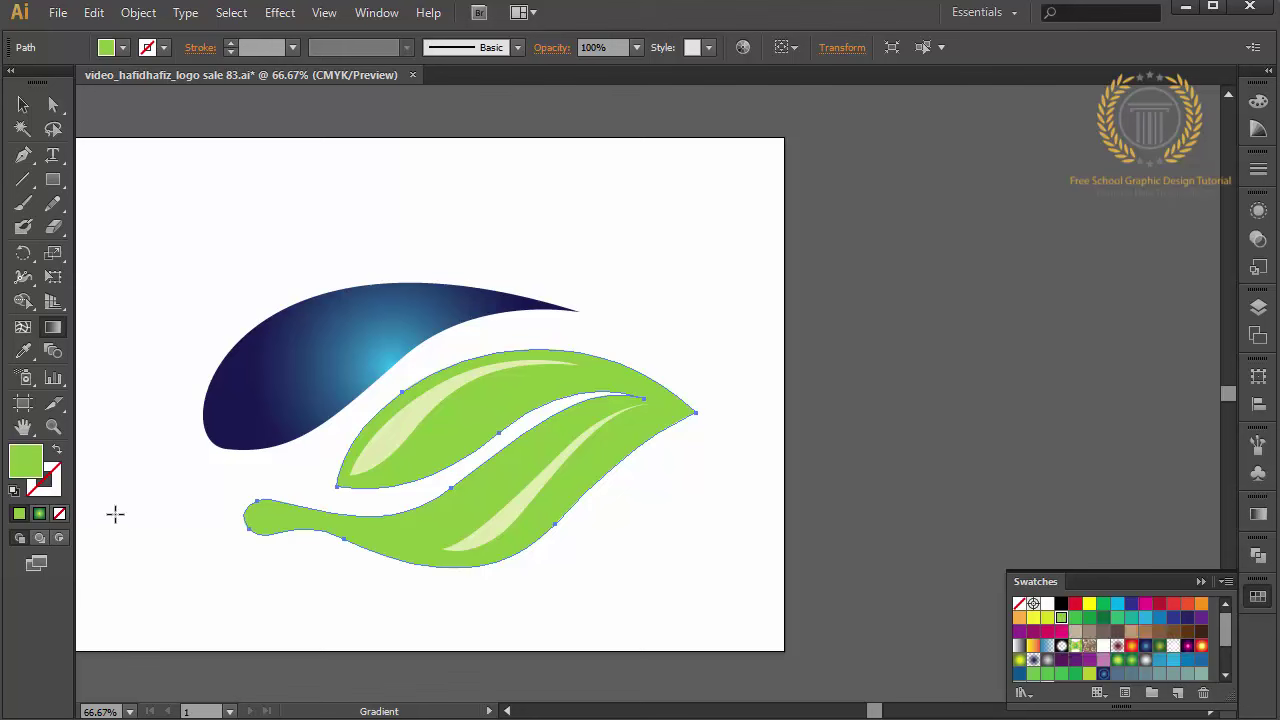
double_click(28, 474)
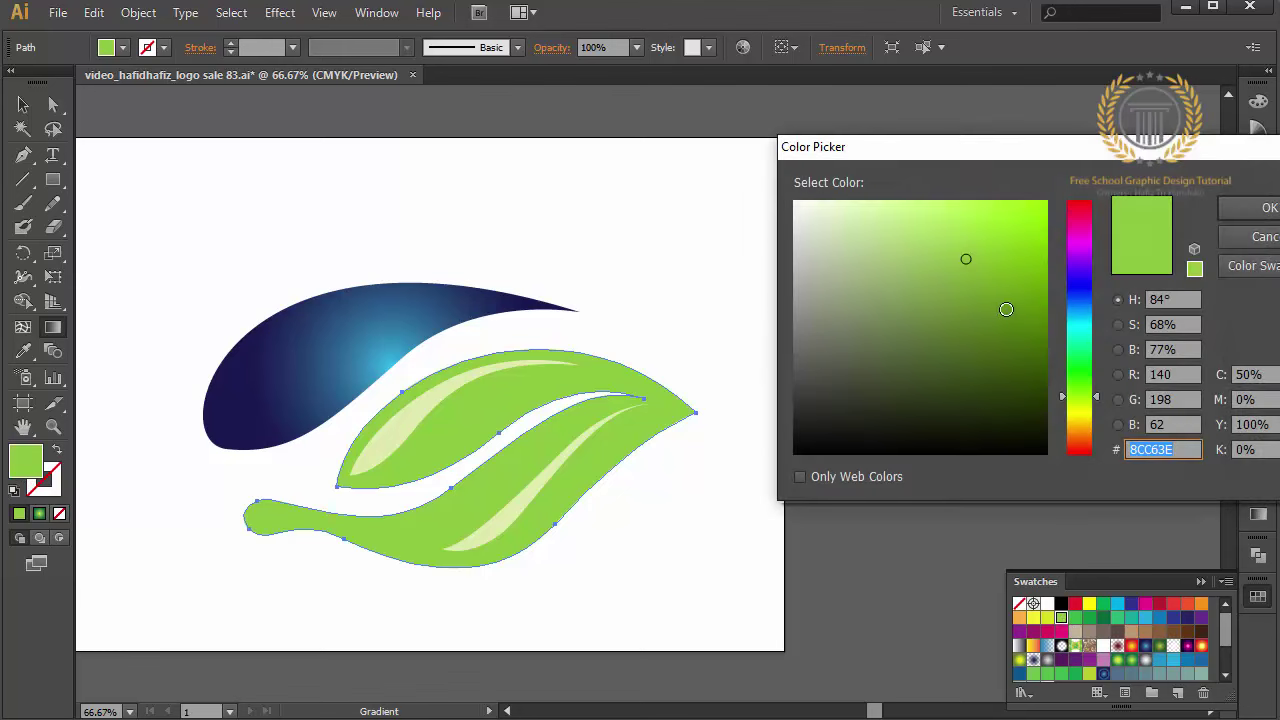
drag(1006, 309, 1075, 308)
click(1230, 211)
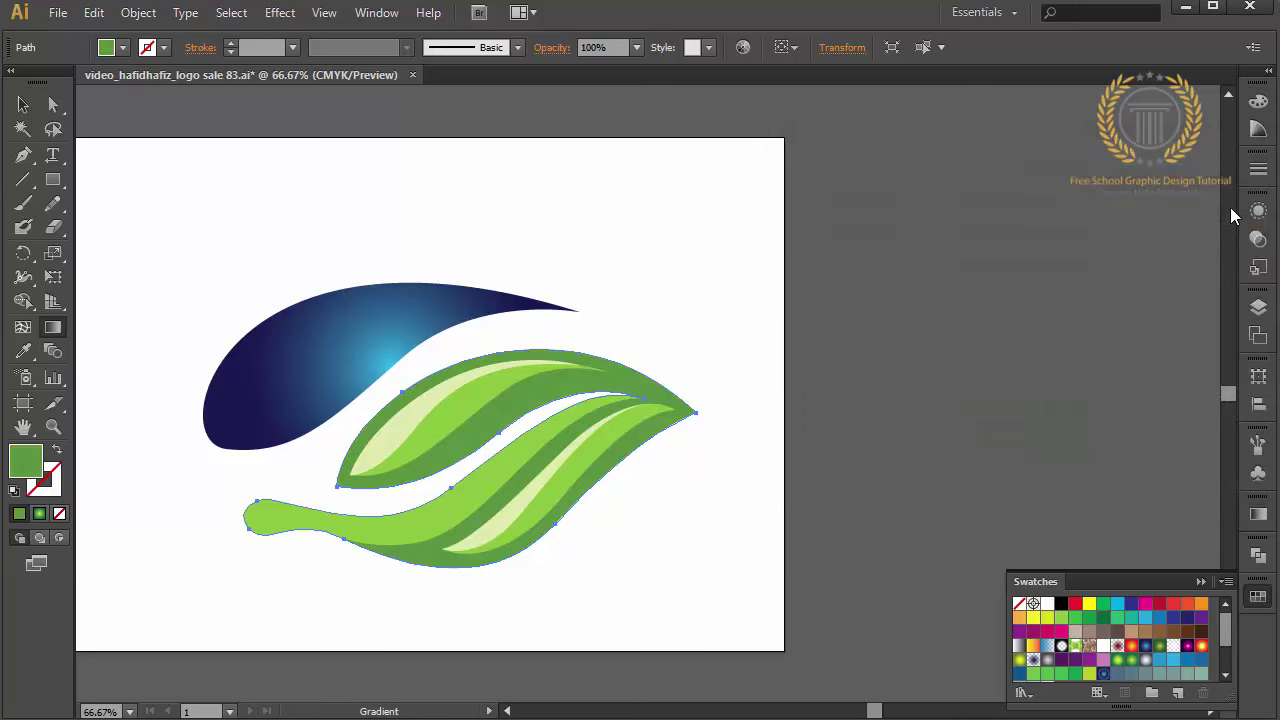
click(23, 104)
click(361, 390)
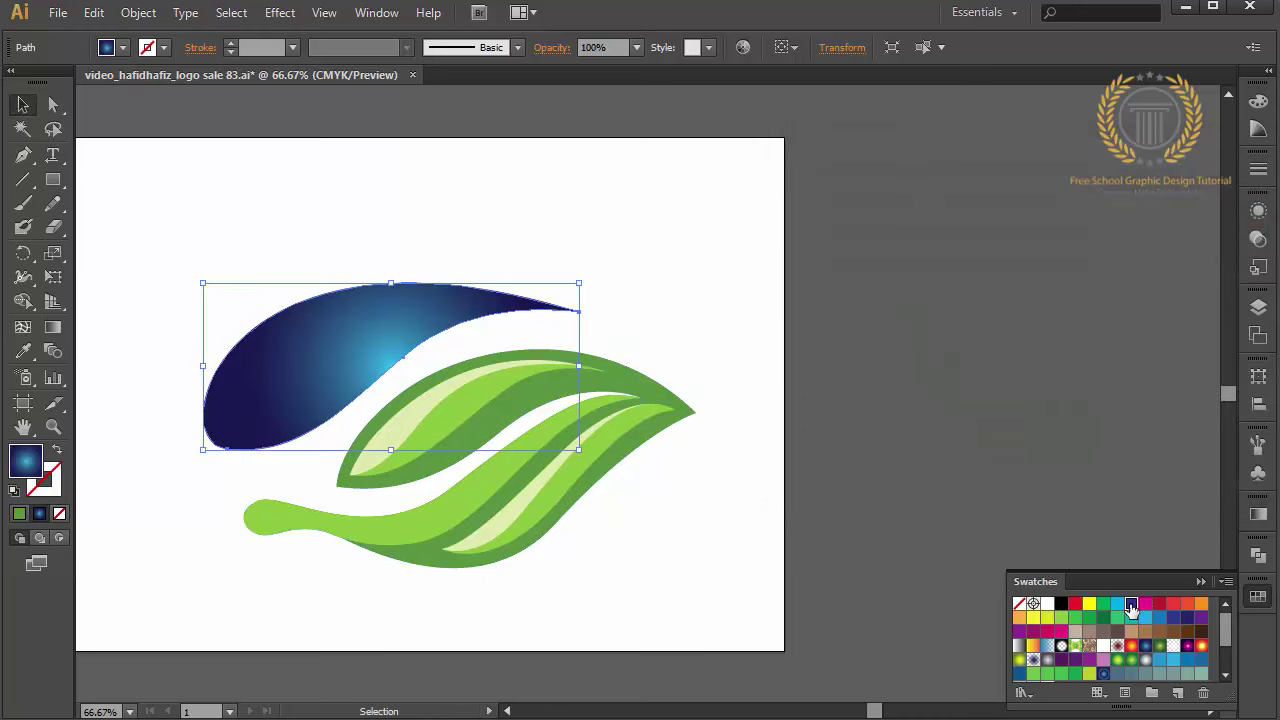
Fill the swoosh with a solid medium blue swatch
click(1131, 604)
click(210, 250)
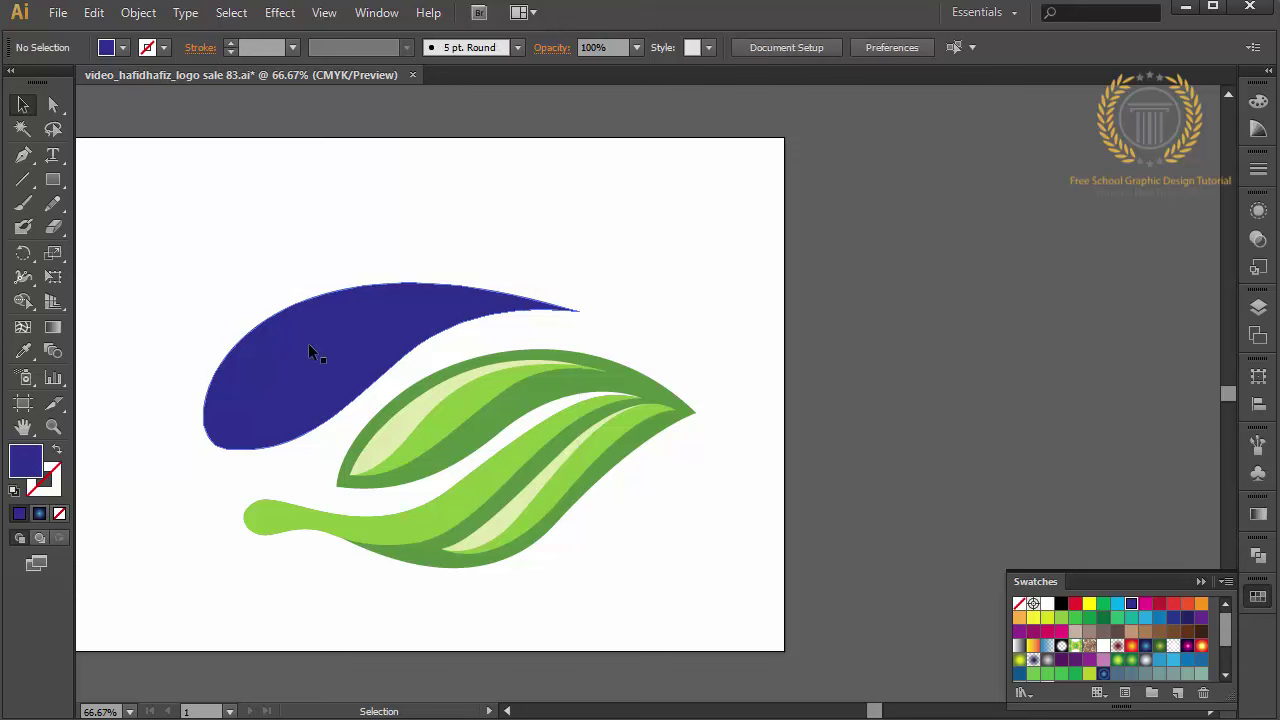
click(308, 343)
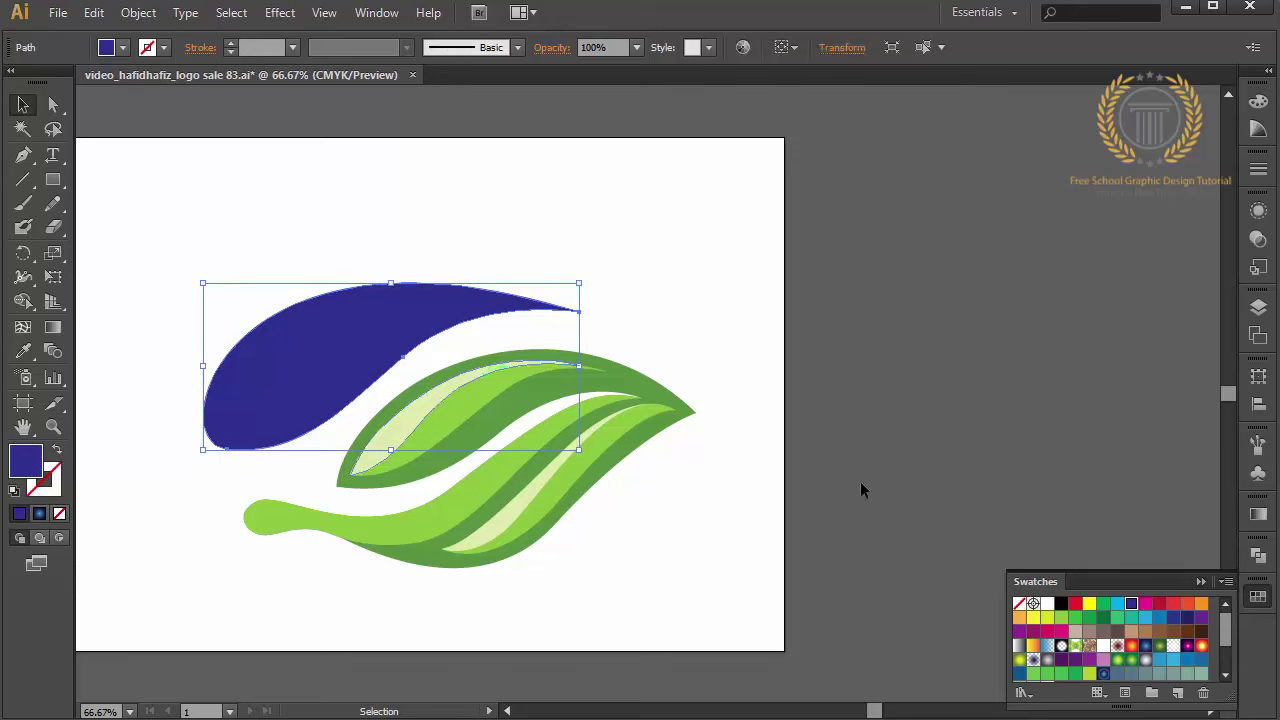
click(1157, 618)
click(211, 276)
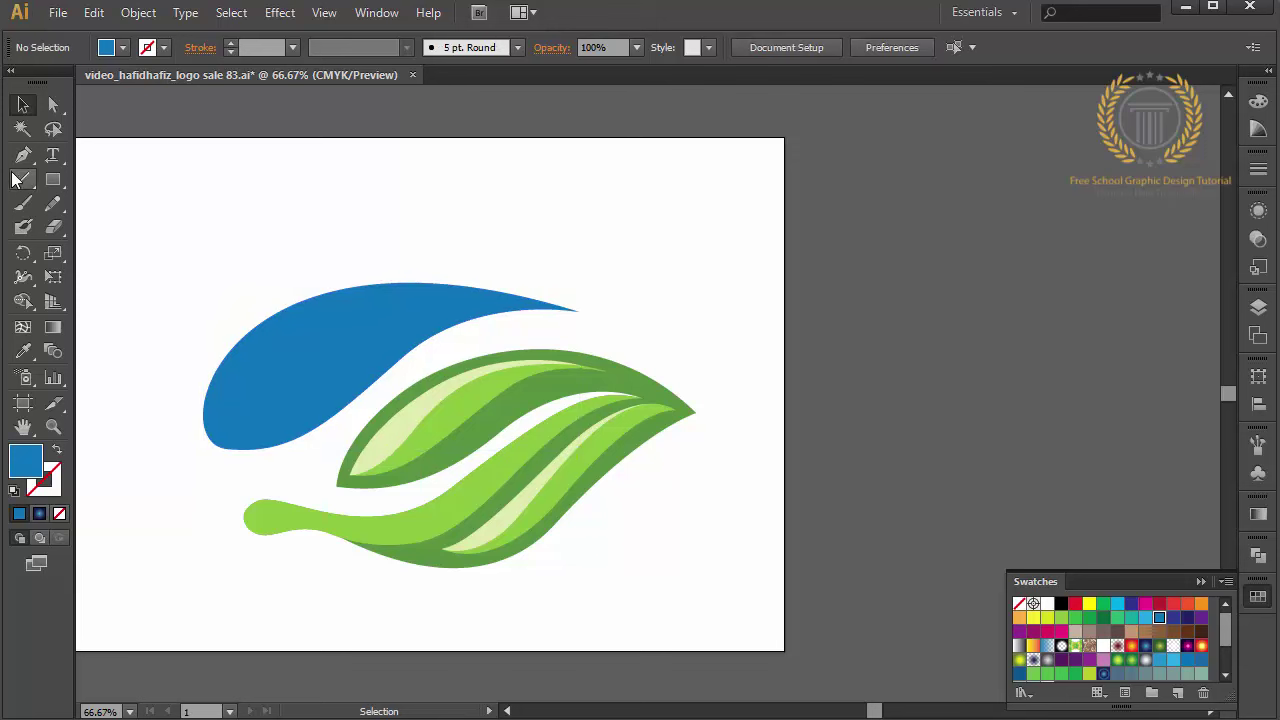
Draw a curved inner shape inside the swoosh, fill it light blue, and refine its curves
click(23, 155)
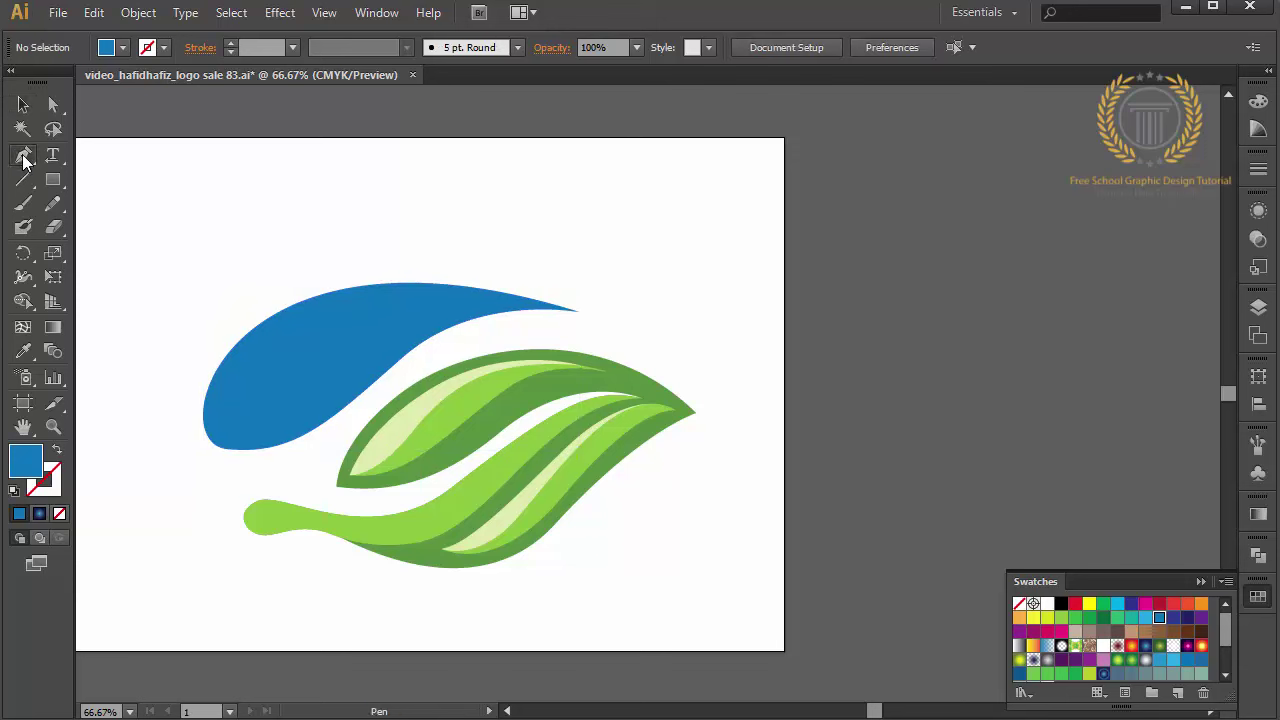
click(488, 300)
drag(258, 343, 177, 418)
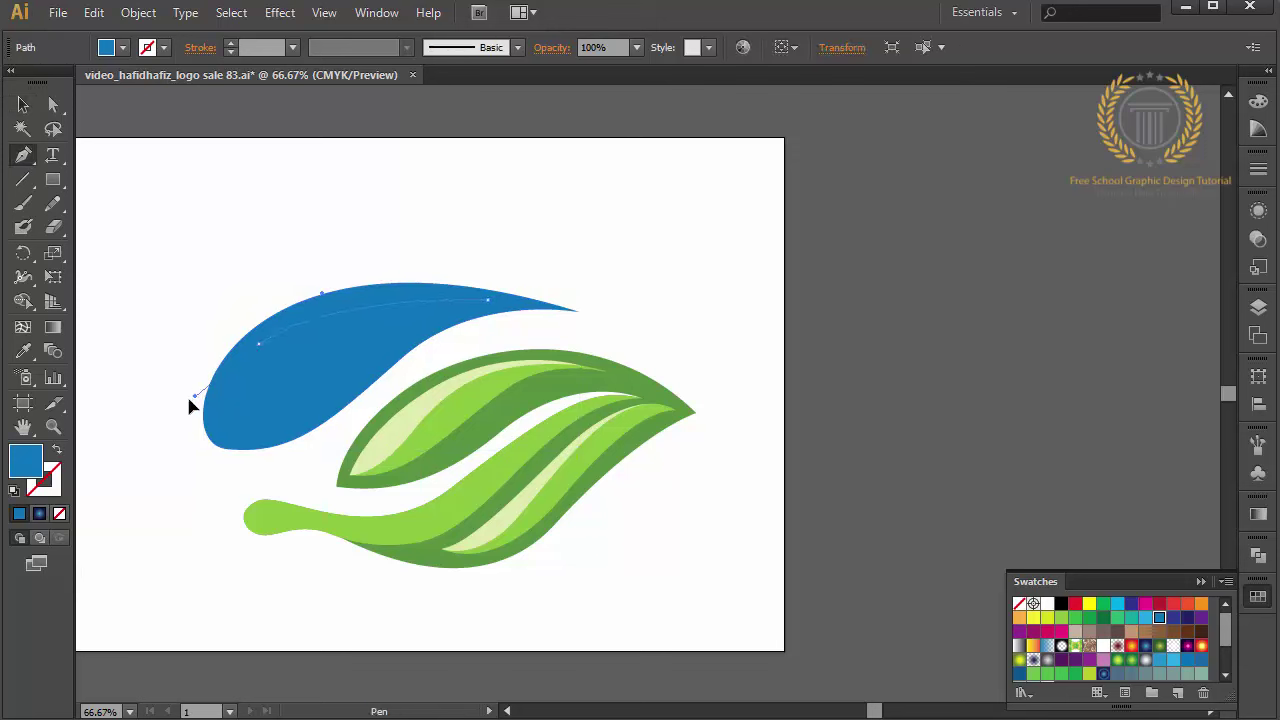
drag(297, 395, 317, 385)
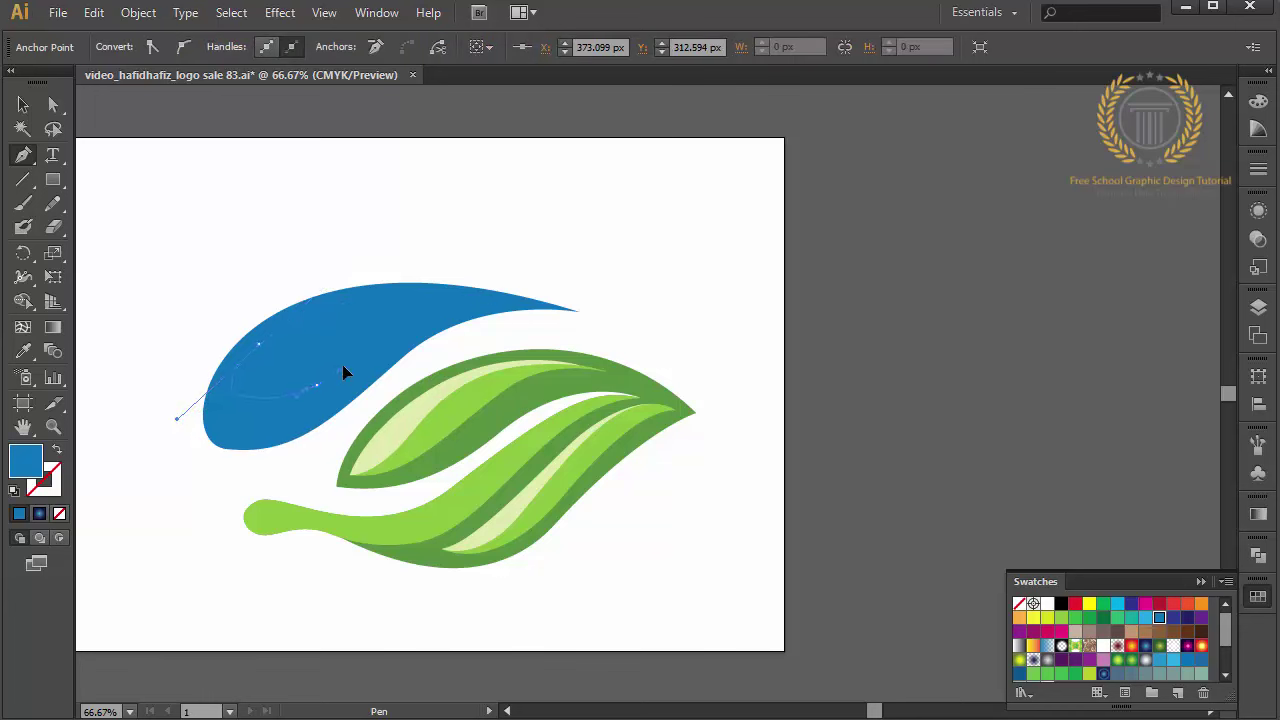
drag(488, 300, 528, 303)
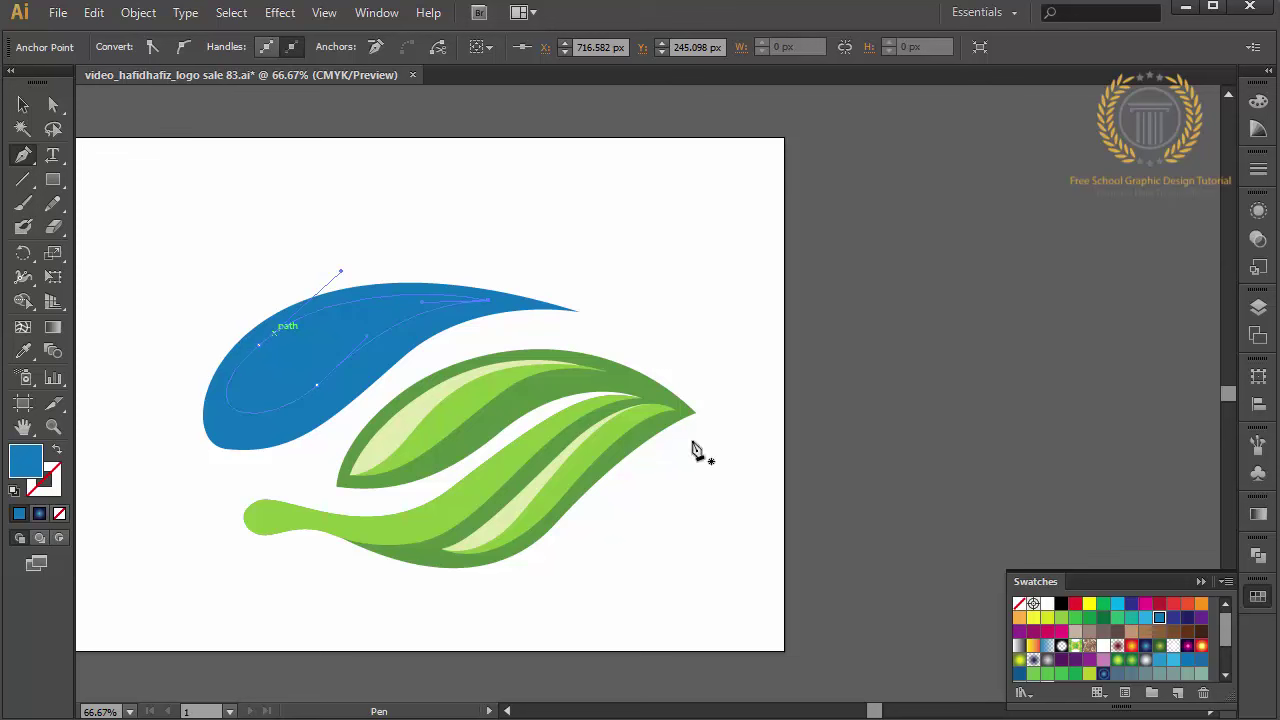
click(1145, 618)
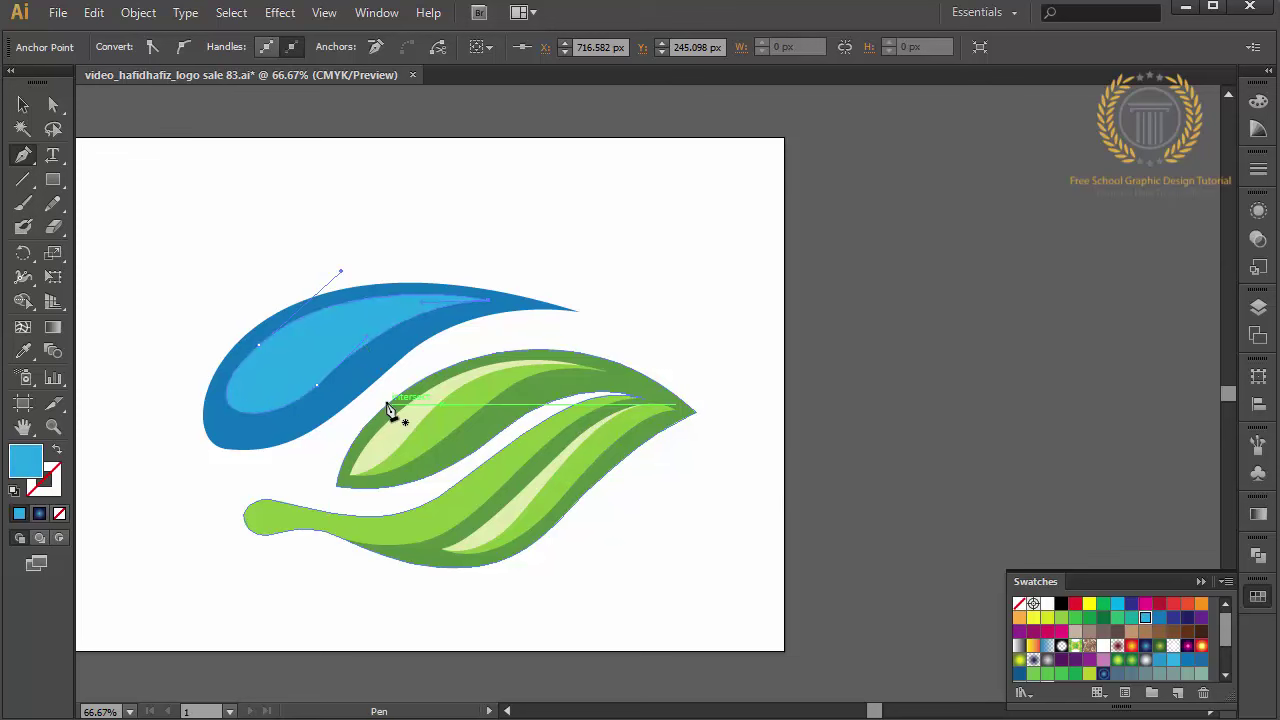
key(ctrl+shift+a)
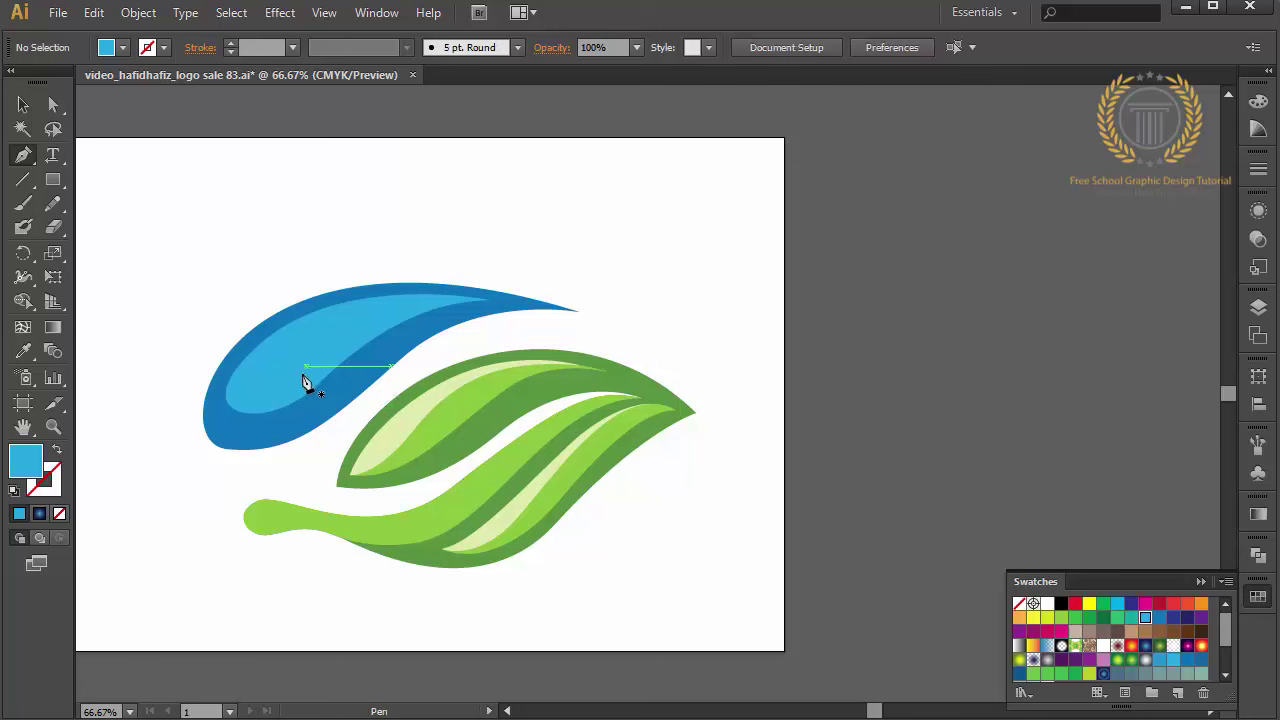
mouse_move(248, 409)
mouse_down()
mouse_move(238, 367)
mouse_move(286, 340)
mouse_move(241, 371)
mouse_move(486, 294)
mouse_move(601, 297)
mouse_up()
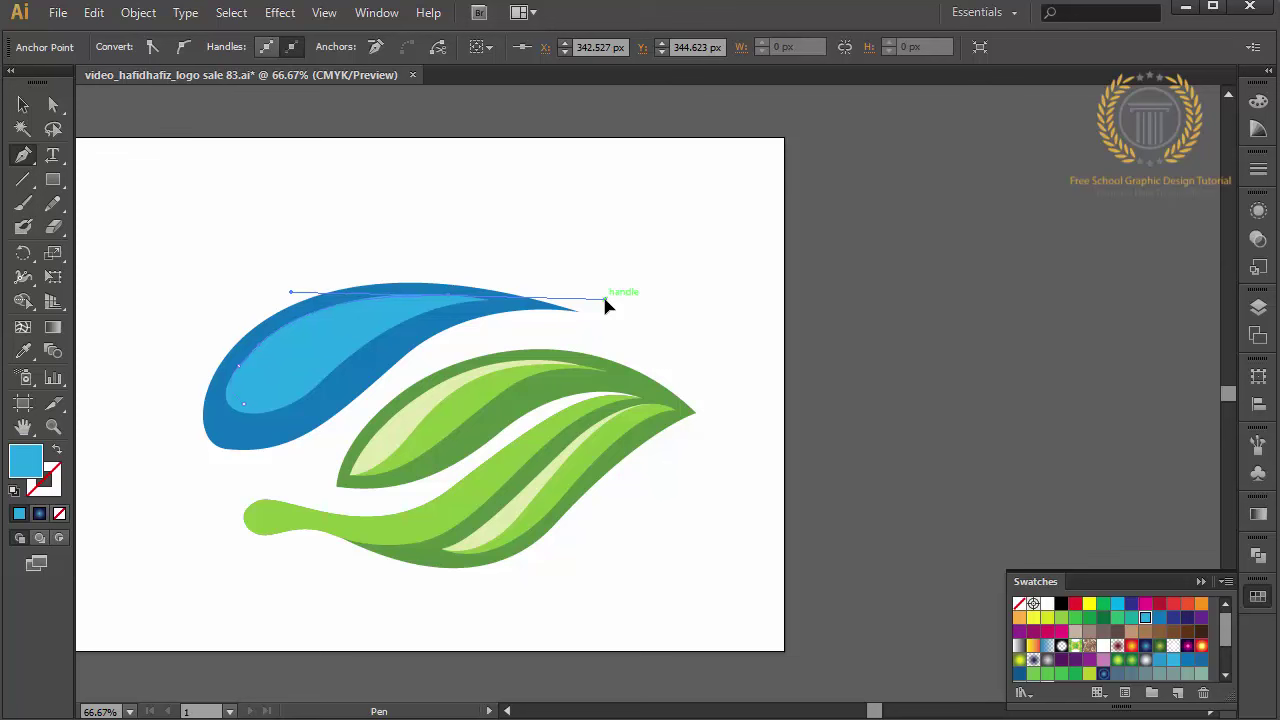
drag(449, 297, 337, 343)
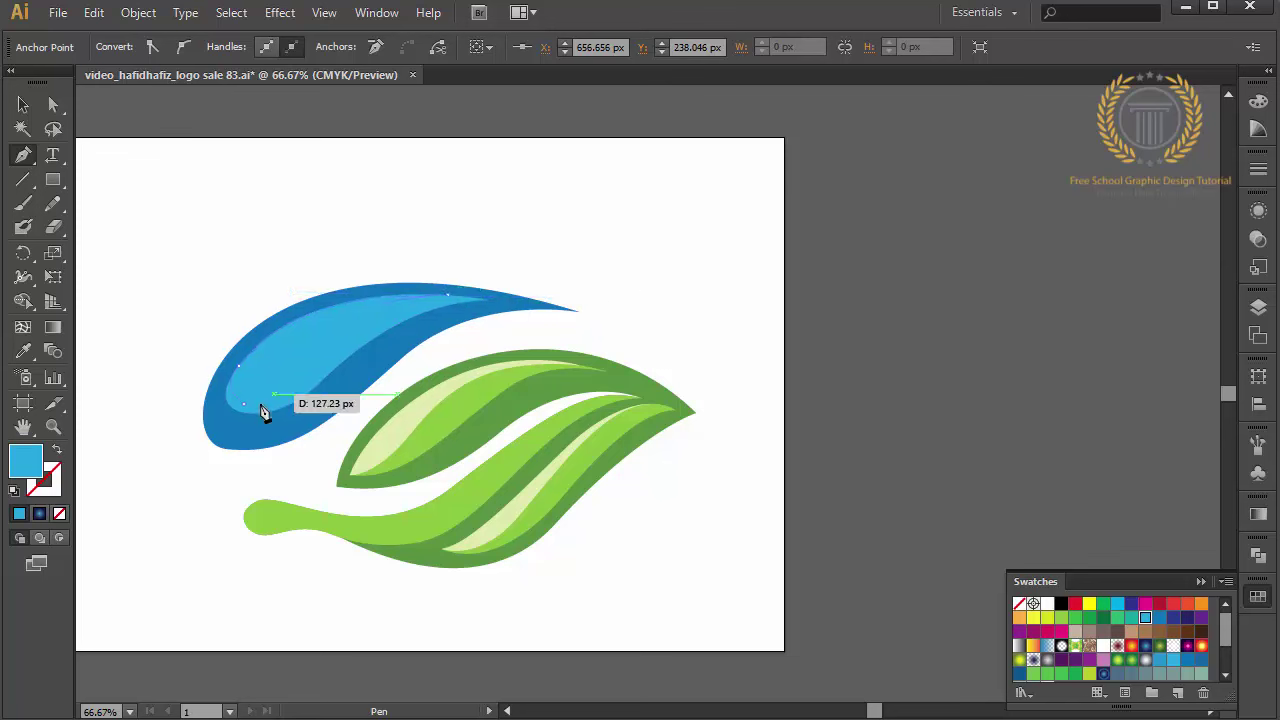
drag(290, 383, 233, 407)
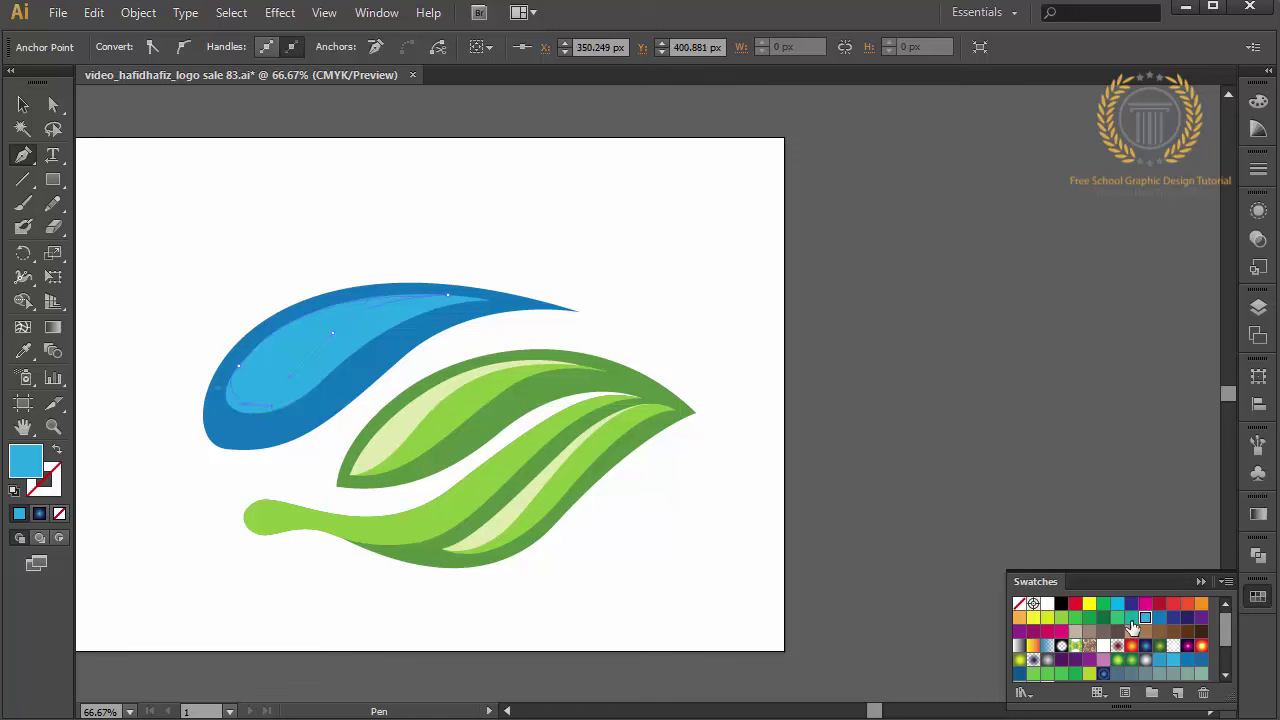
Fill the drop's inner highlight with lighter blue #9FE6FF
double_click(27, 467)
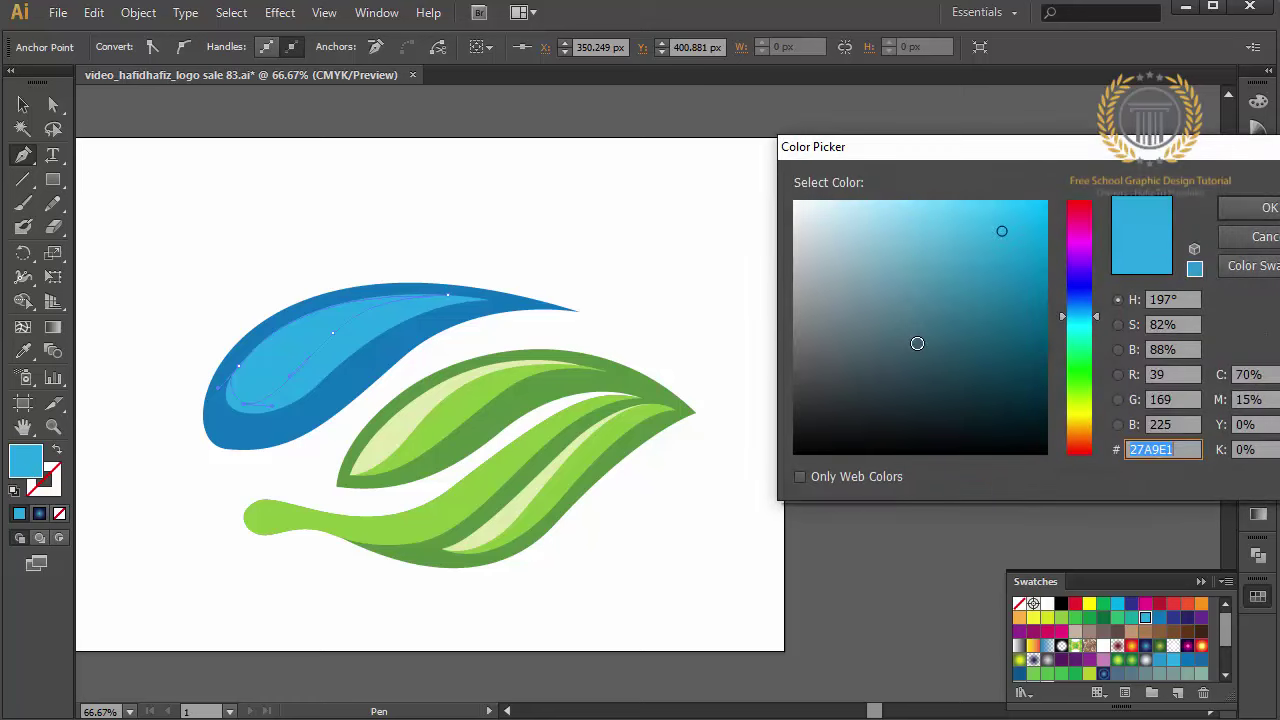
drag(917, 223, 889, 200)
click(1262, 208)
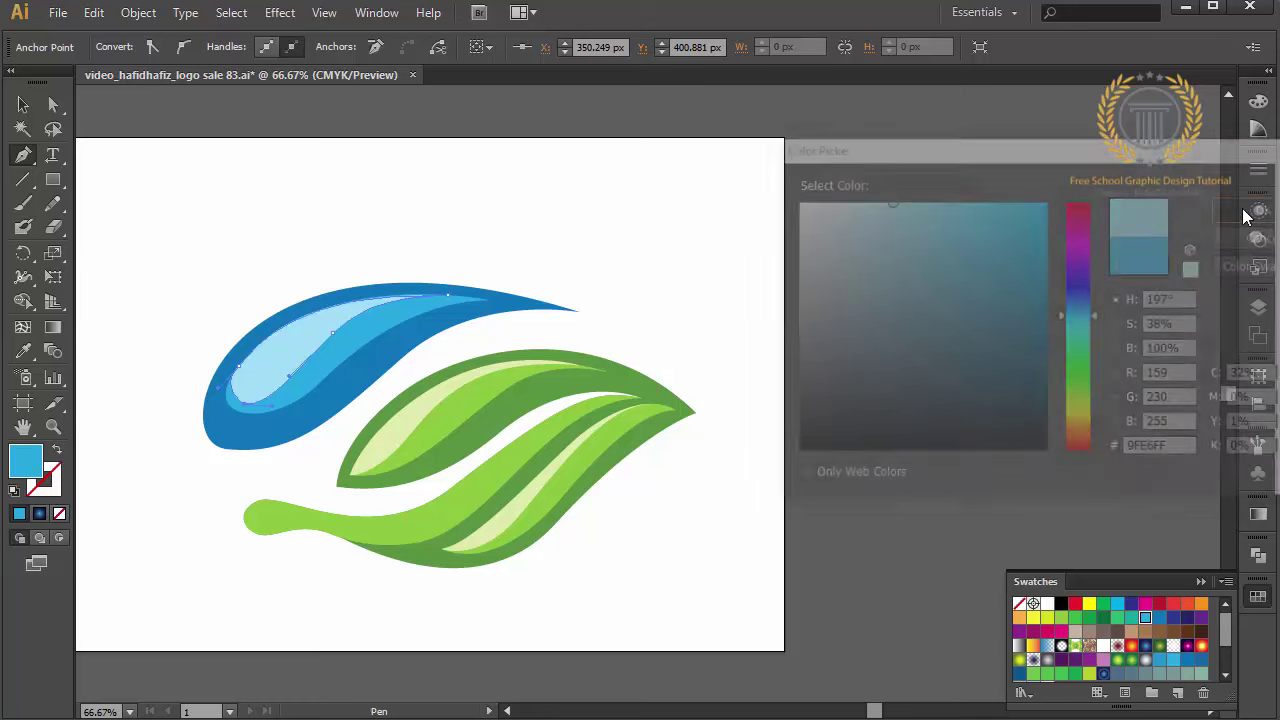
Drag the highlight's anchors to reshape its top edge to fit the drop
click(53, 104)
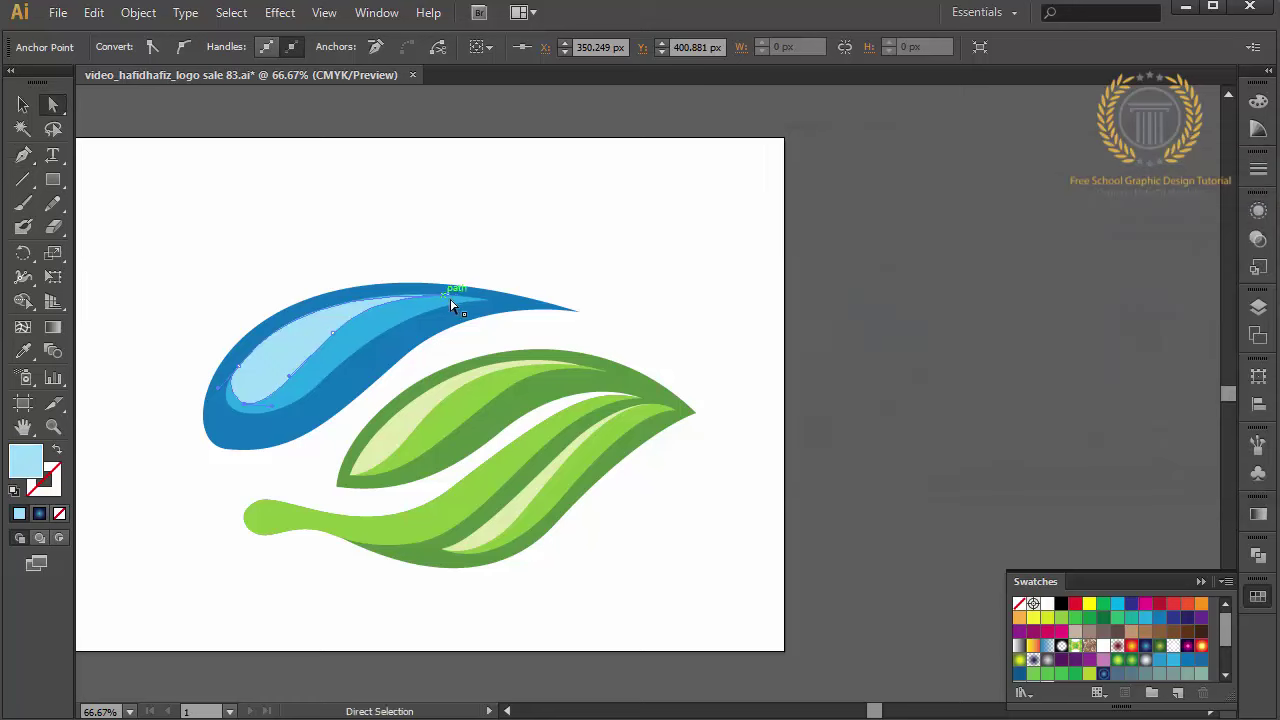
mouse_move(449, 294)
mouse_down()
mouse_move(300, 305)
mouse_move(293, 287)
mouse_up()
click(350, 264)
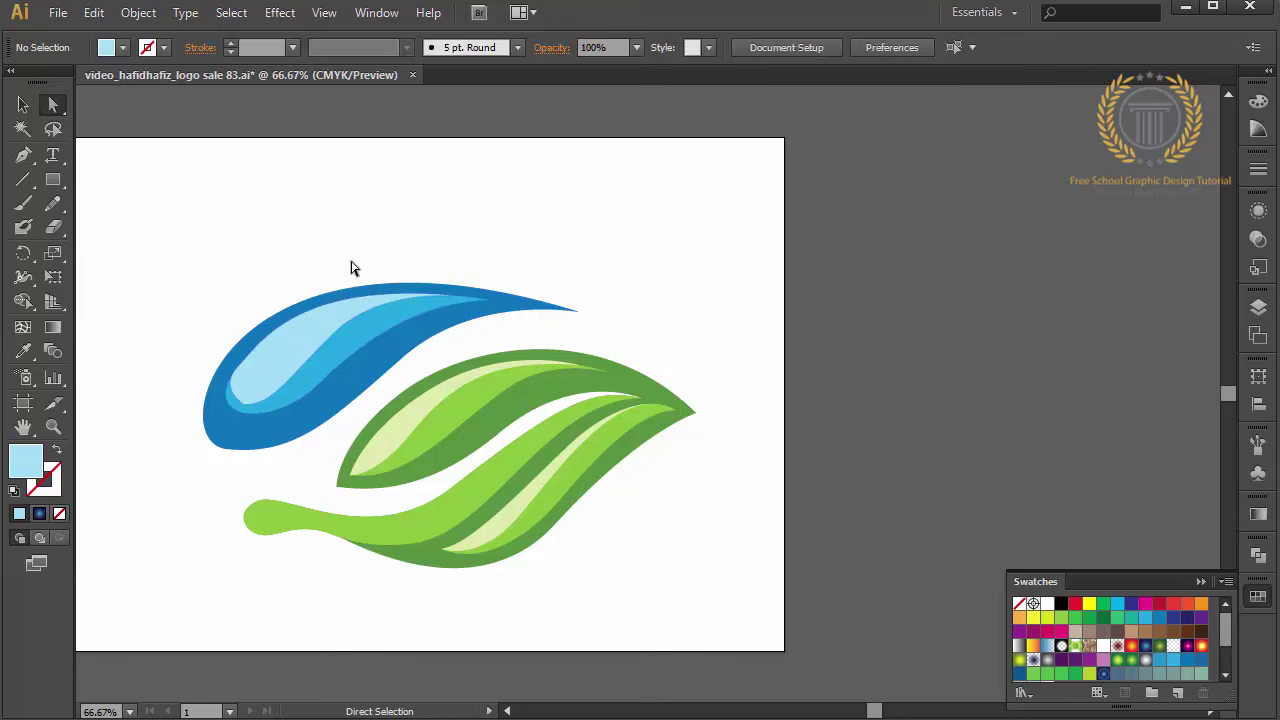
click(253, 354)
drag(253, 354, 250, 346)
click(215, 292)
drag(245, 410, 257, 391)
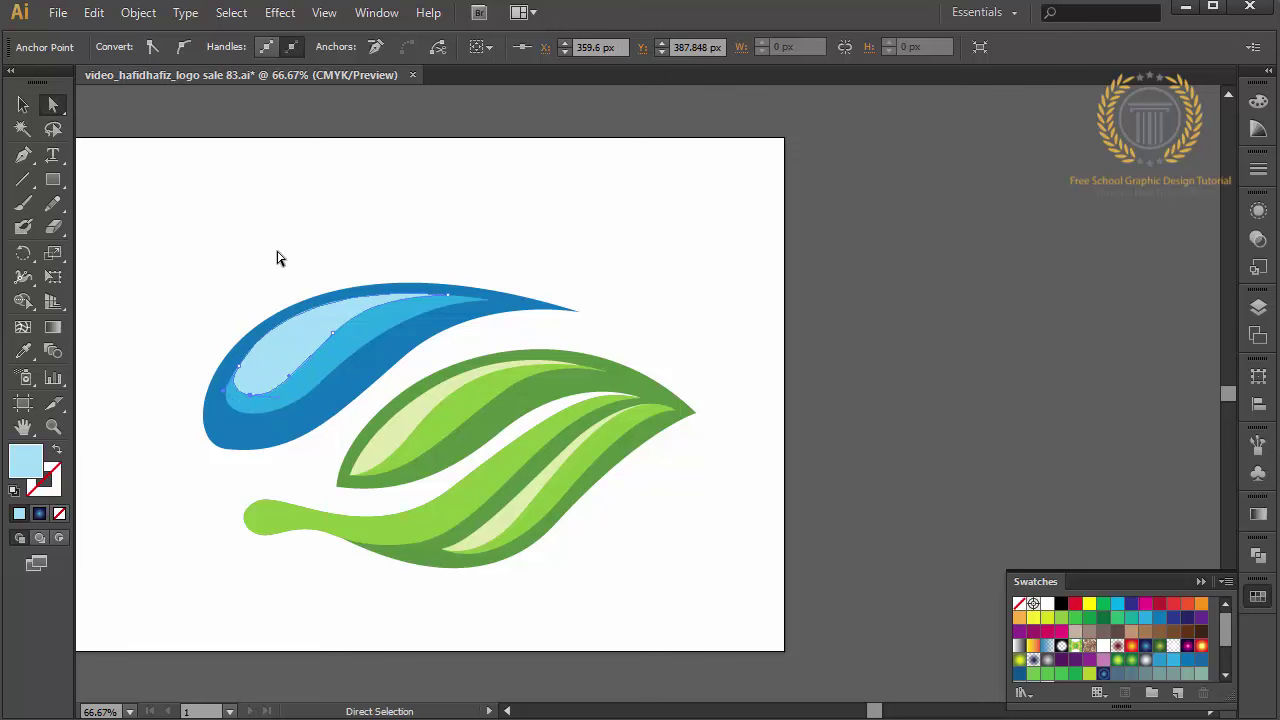
click(278, 258)
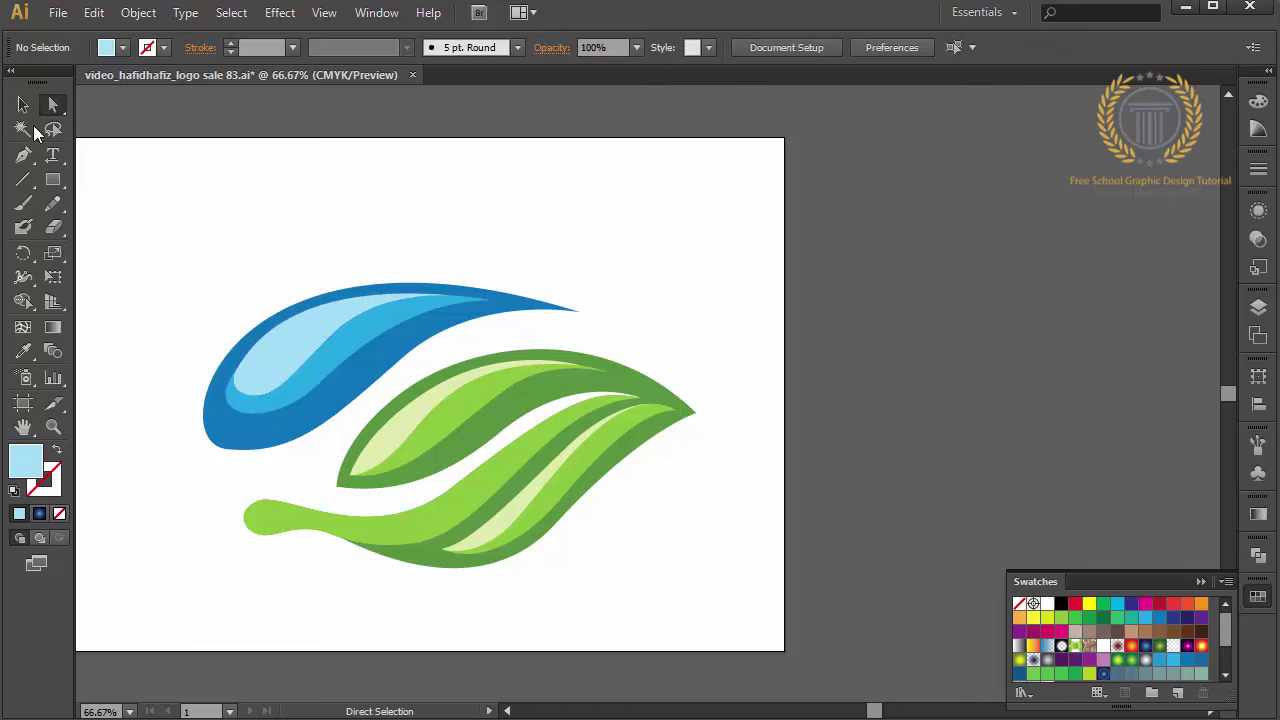
Recheck the highlight's light blue fill and zoom out to view the whole logo
click(22, 104)
click(283, 341)
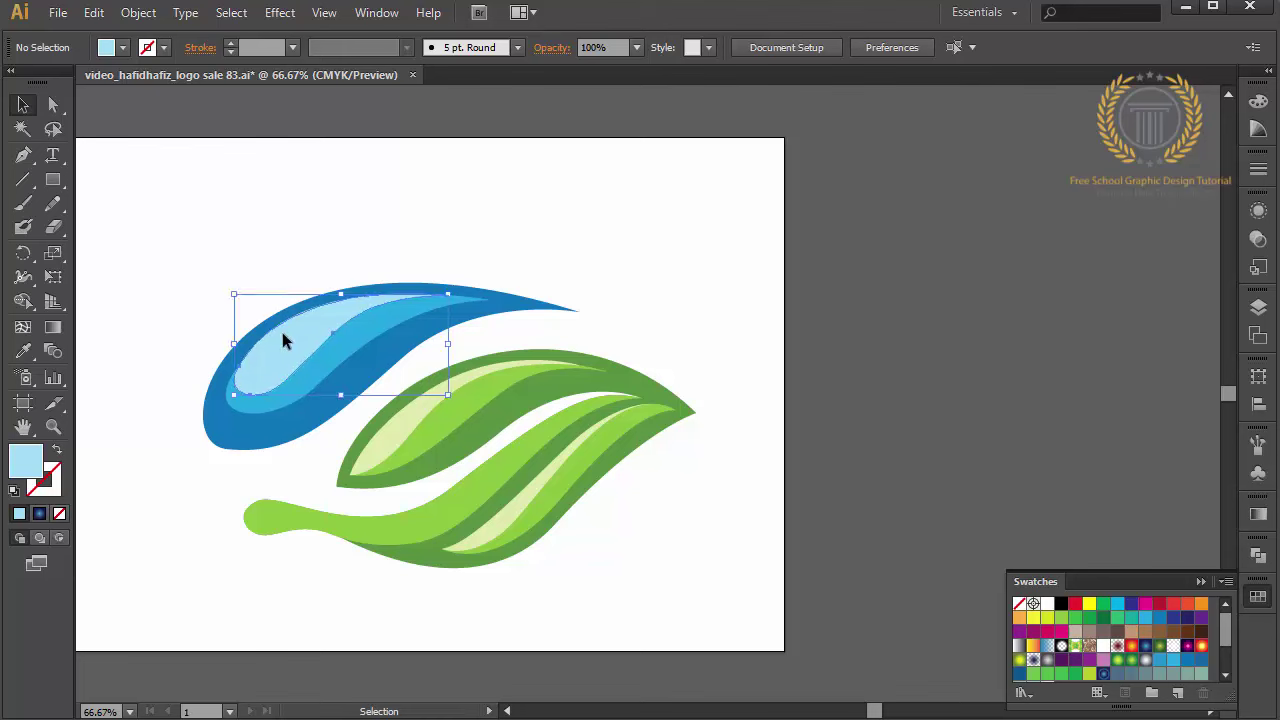
double_click(22, 464)
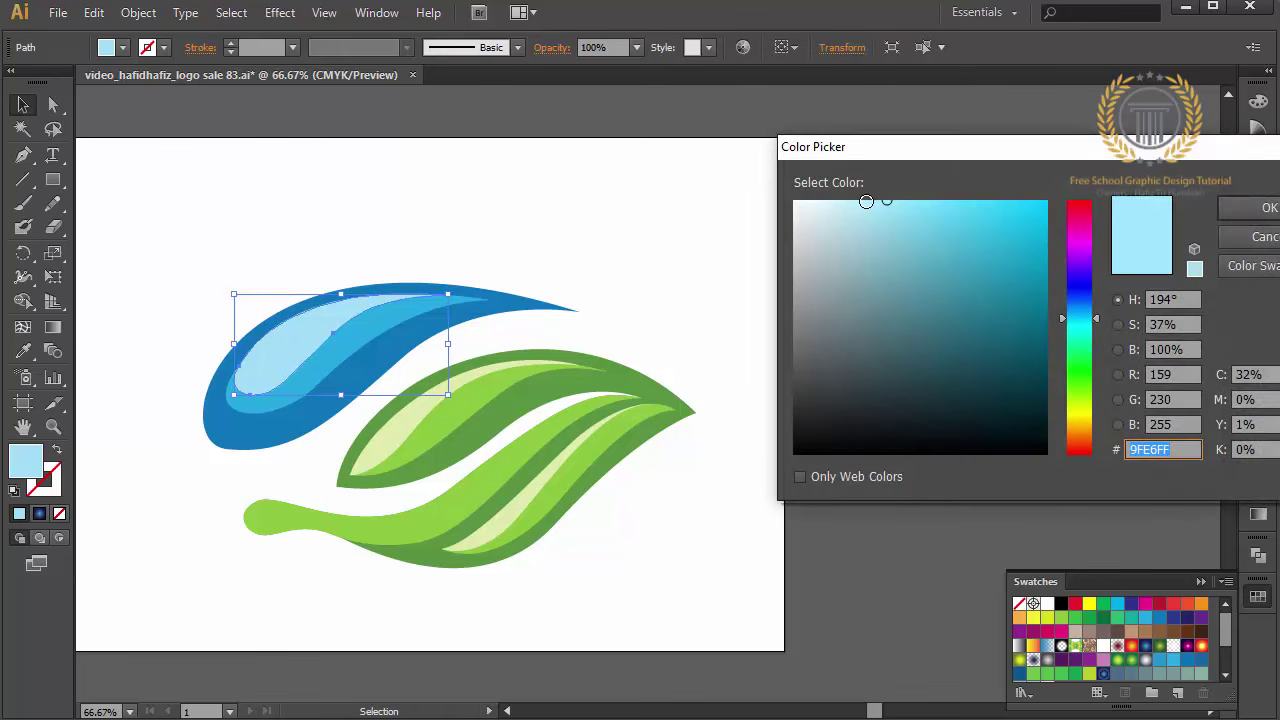
click(1265, 208)
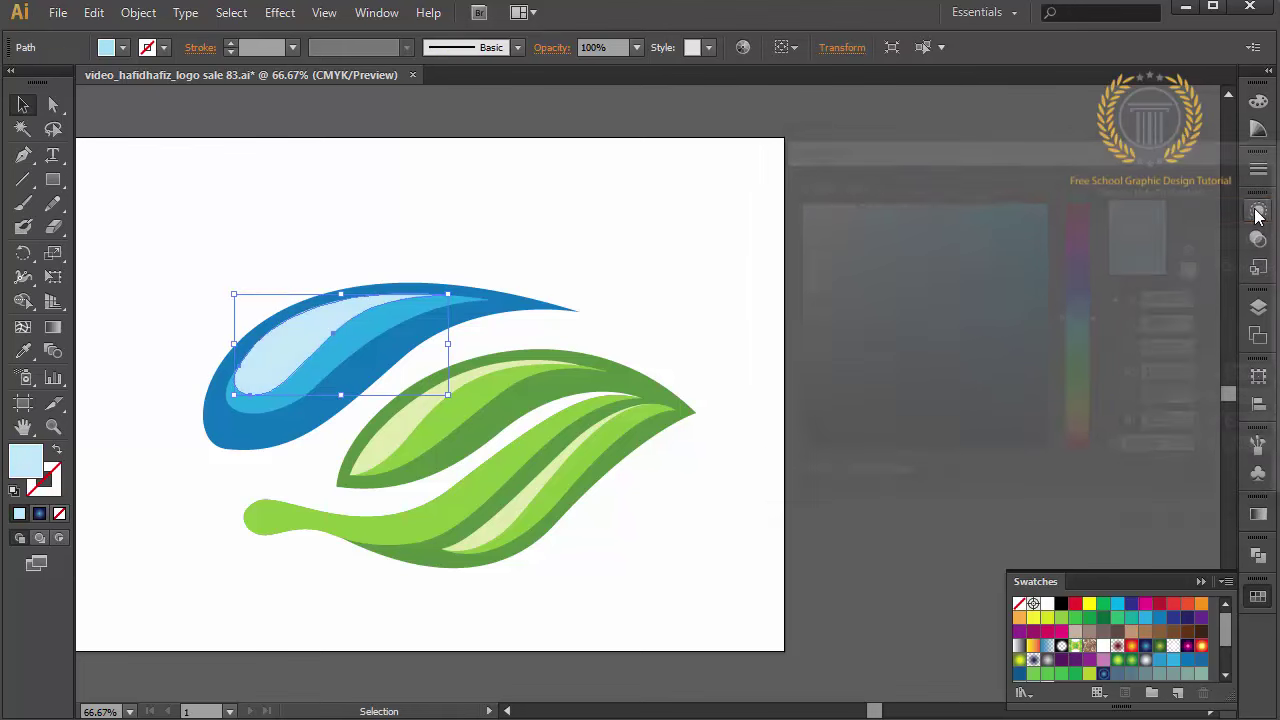
click(769, 264)
key(ctrl+minus)
key(ctrl+minus)
key(ctrl+minus)
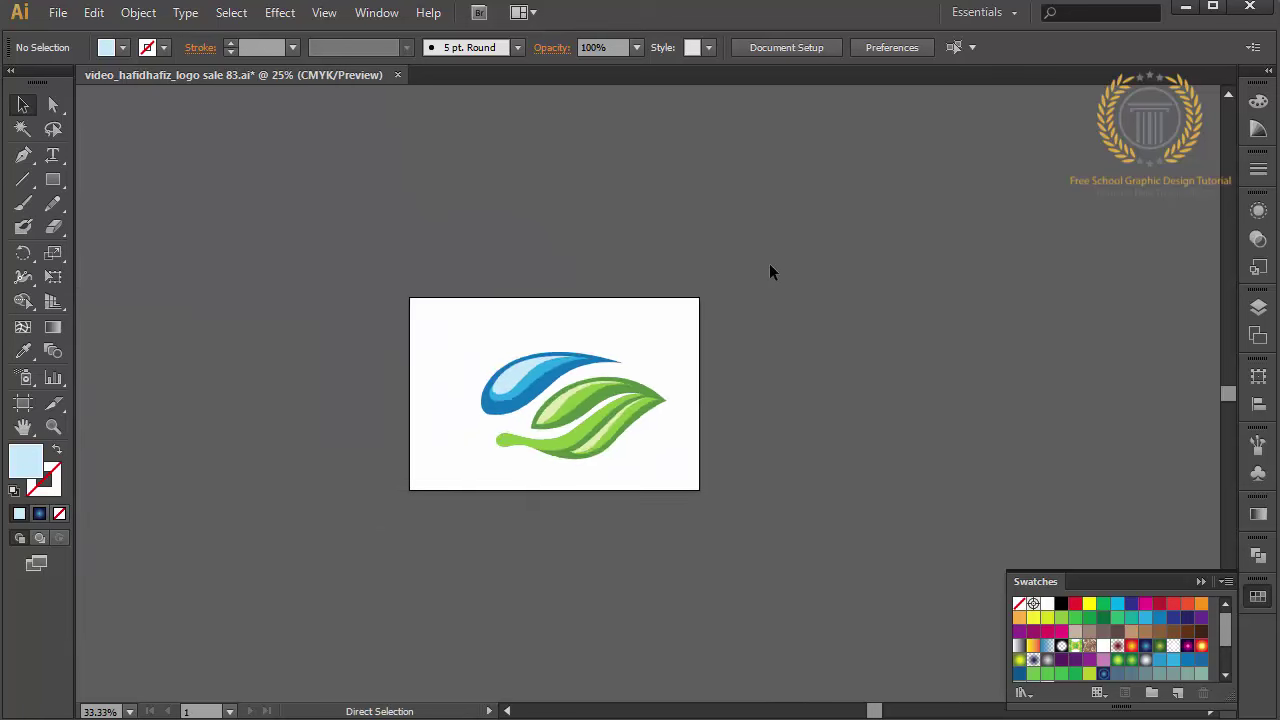
key(ctrl+0)
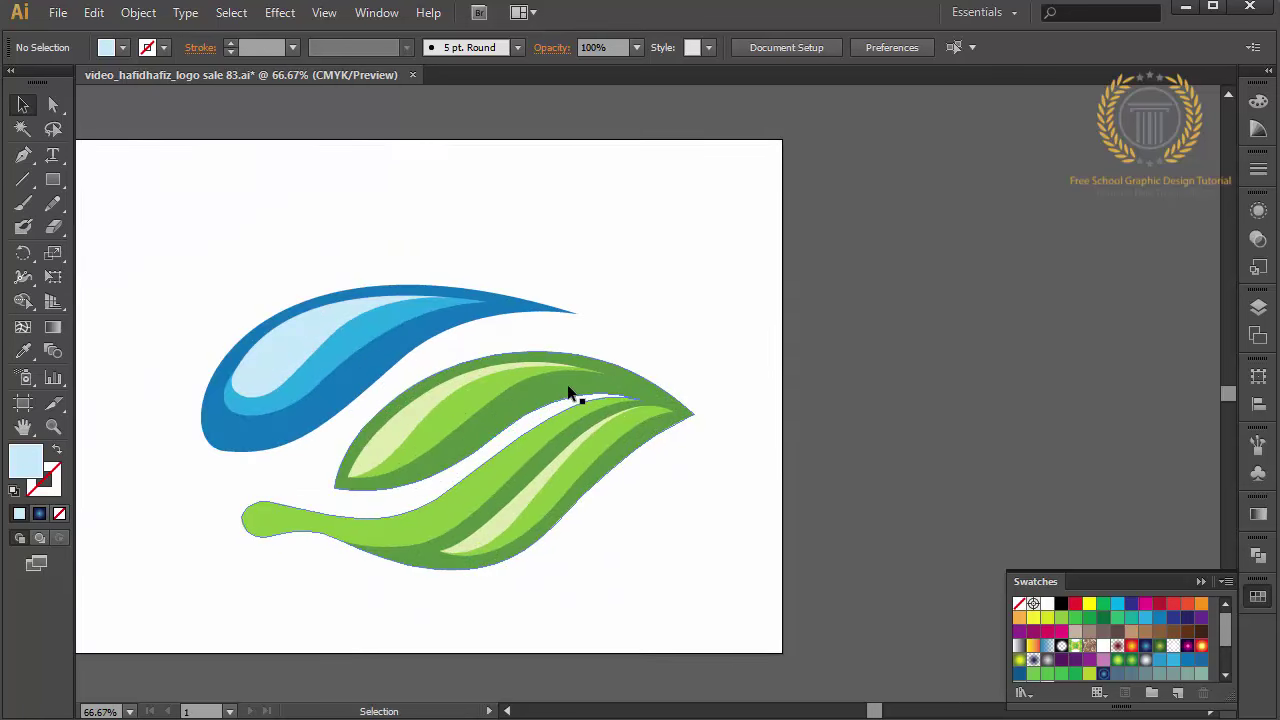
Give the lower leaf's body a darker mid-green fill
click(561, 384)
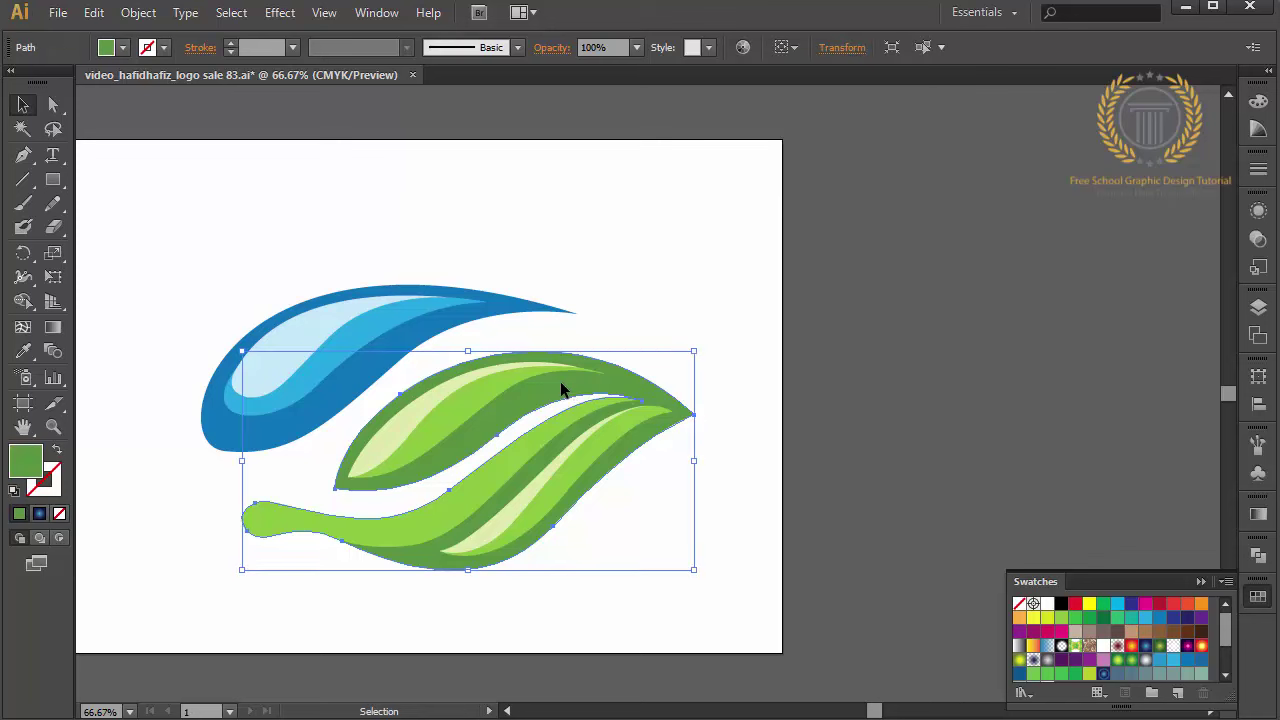
click(488, 470)
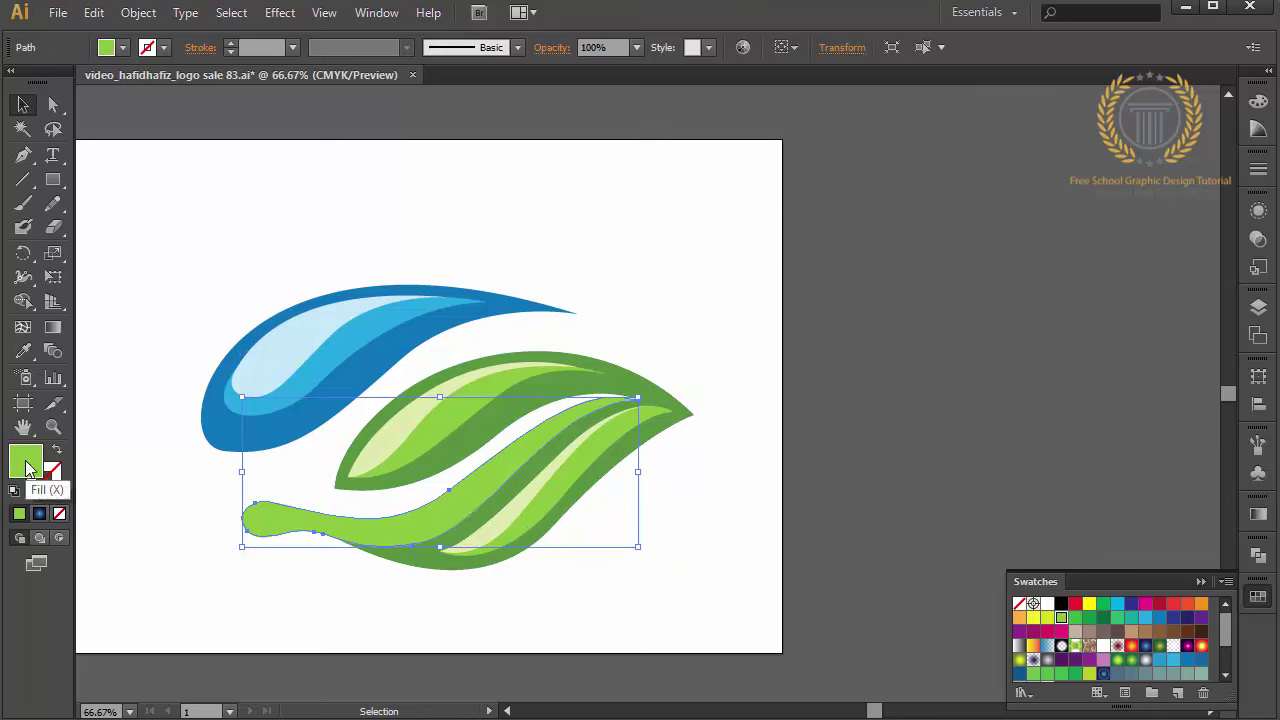
double_click(28, 466)
click(963, 262)
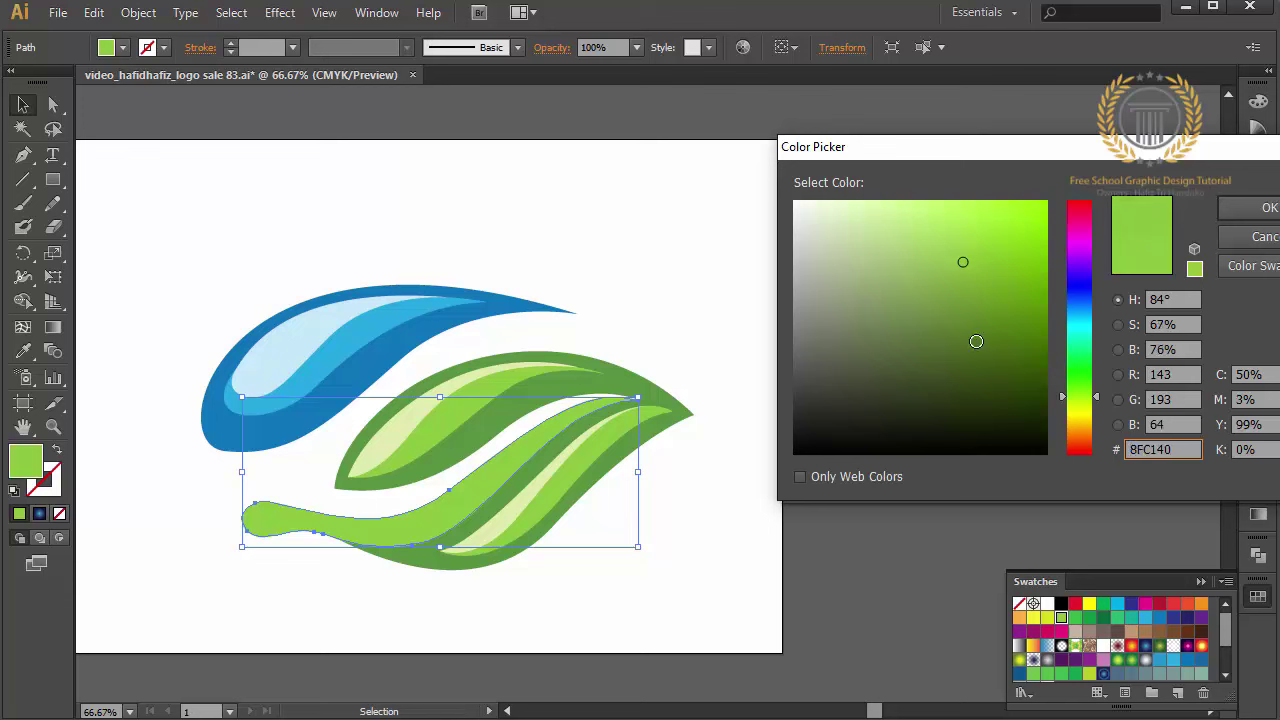
click(976, 341)
click(1250, 208)
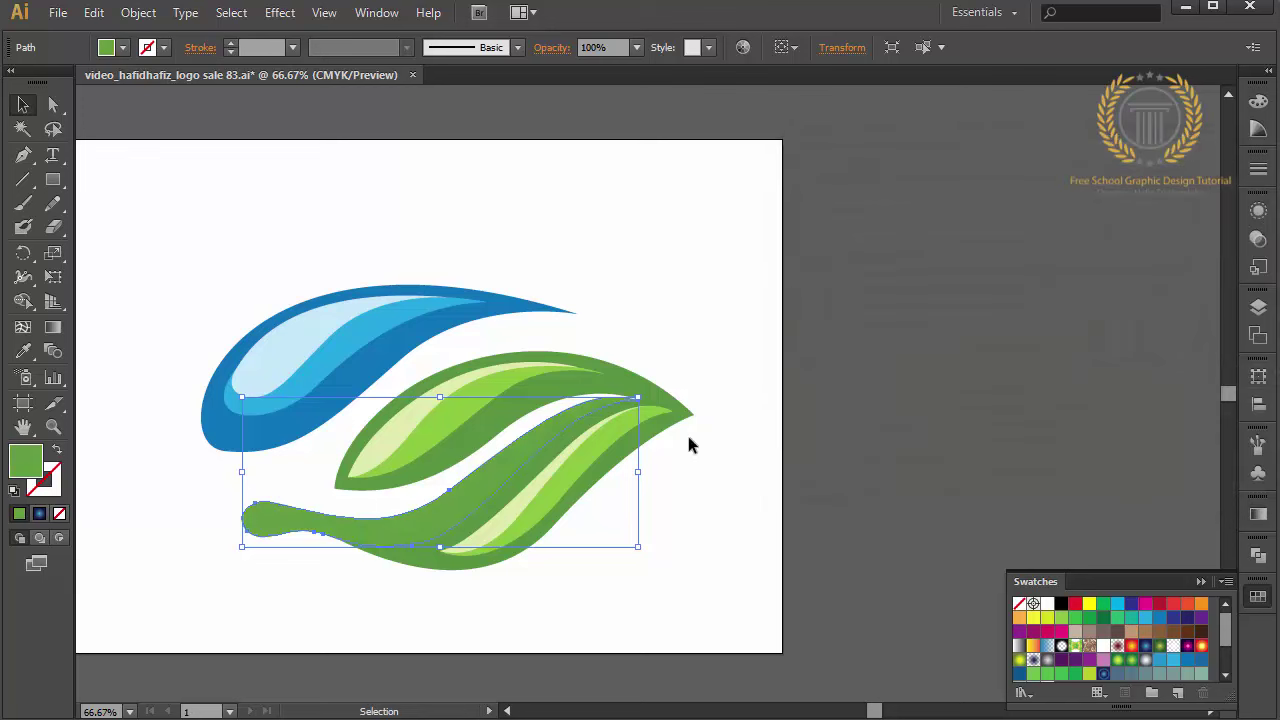
Set both leaves' outer shapes to deep dark green #2B7708
shift+click(653, 402)
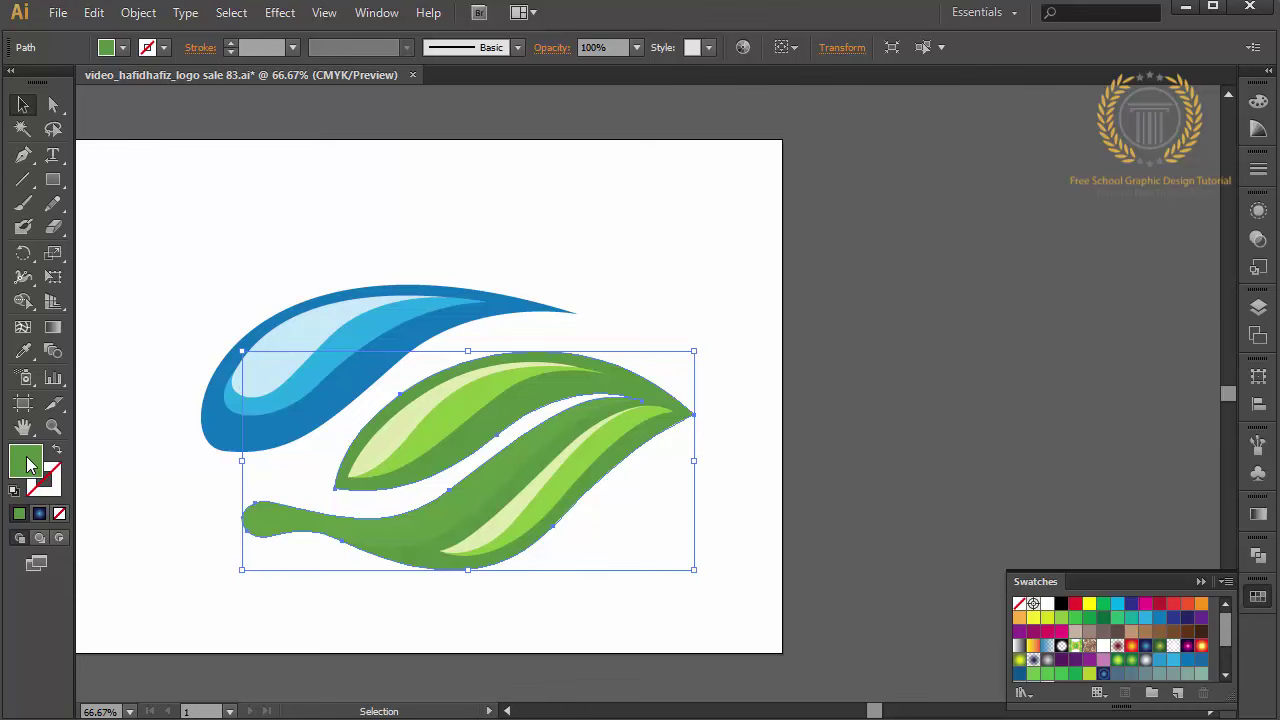
double_click(28, 463)
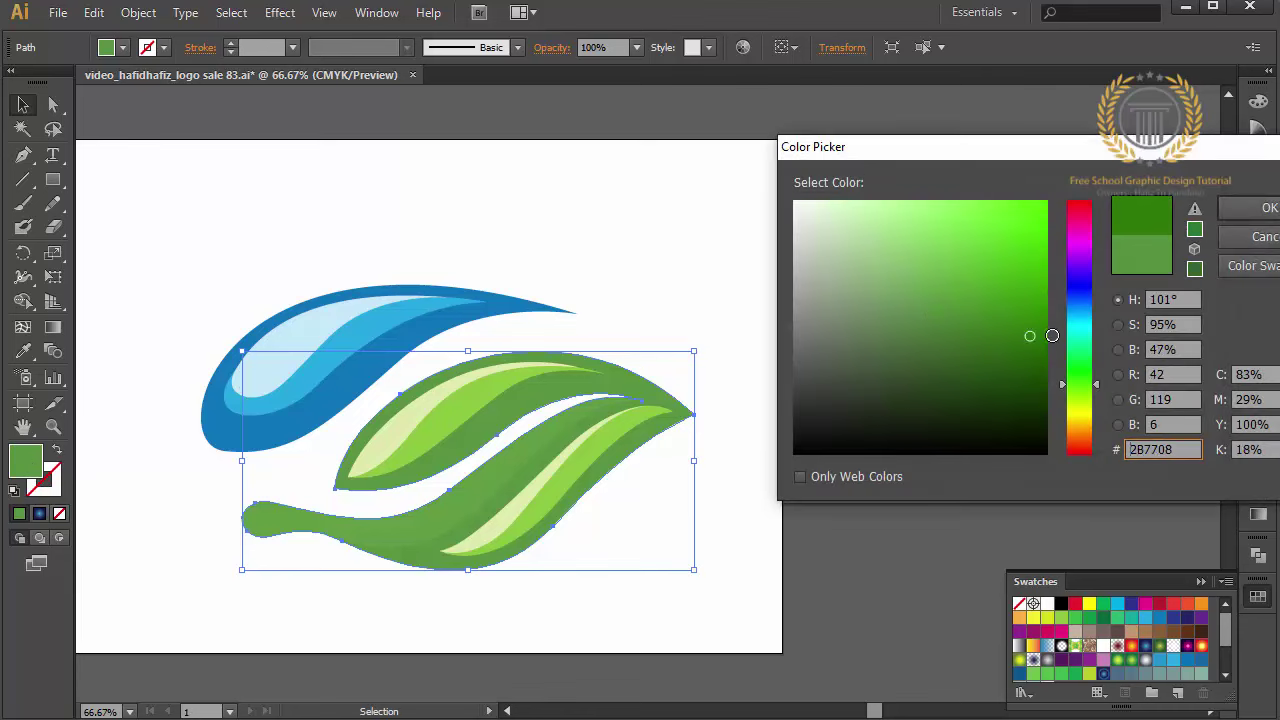
drag(994, 335, 1046, 337)
click(1266, 207)
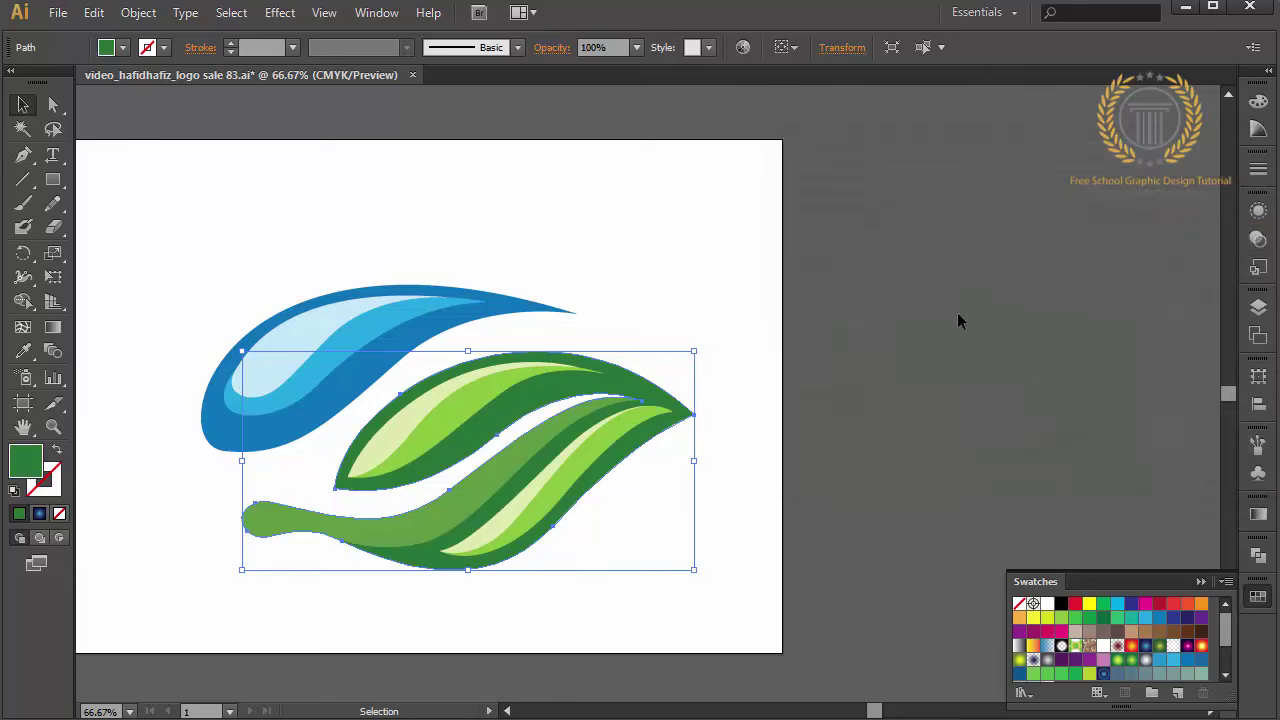
click(890, 351)
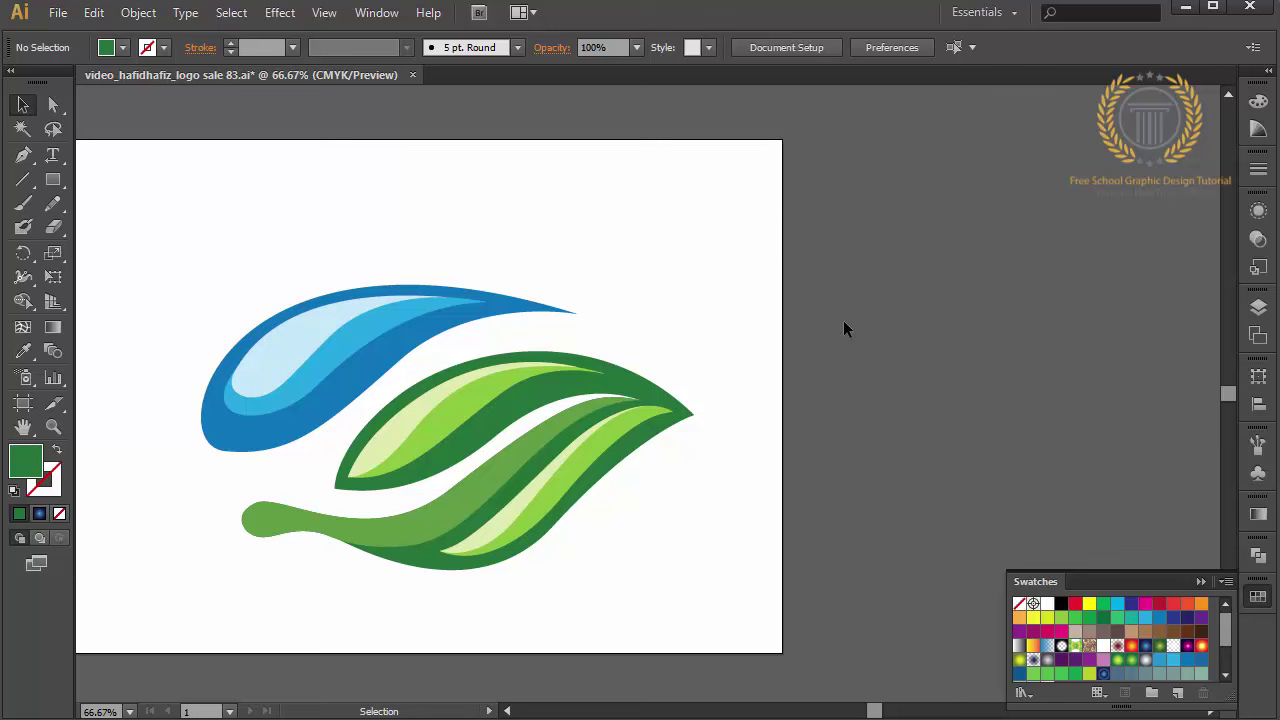
Marquee-select all drop and leaf shapes and group them
drag(763, 250, 102, 628)
right_click(104, 336)
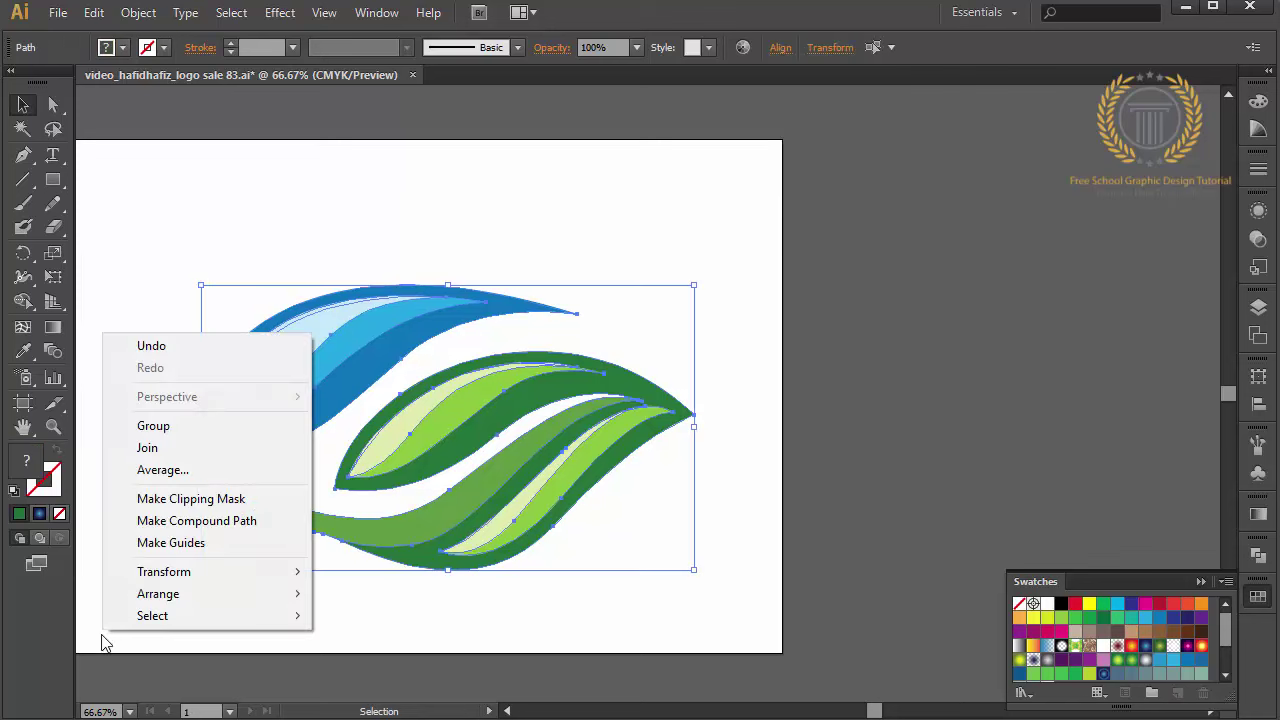
click(199, 436)
key(ctrl+0)
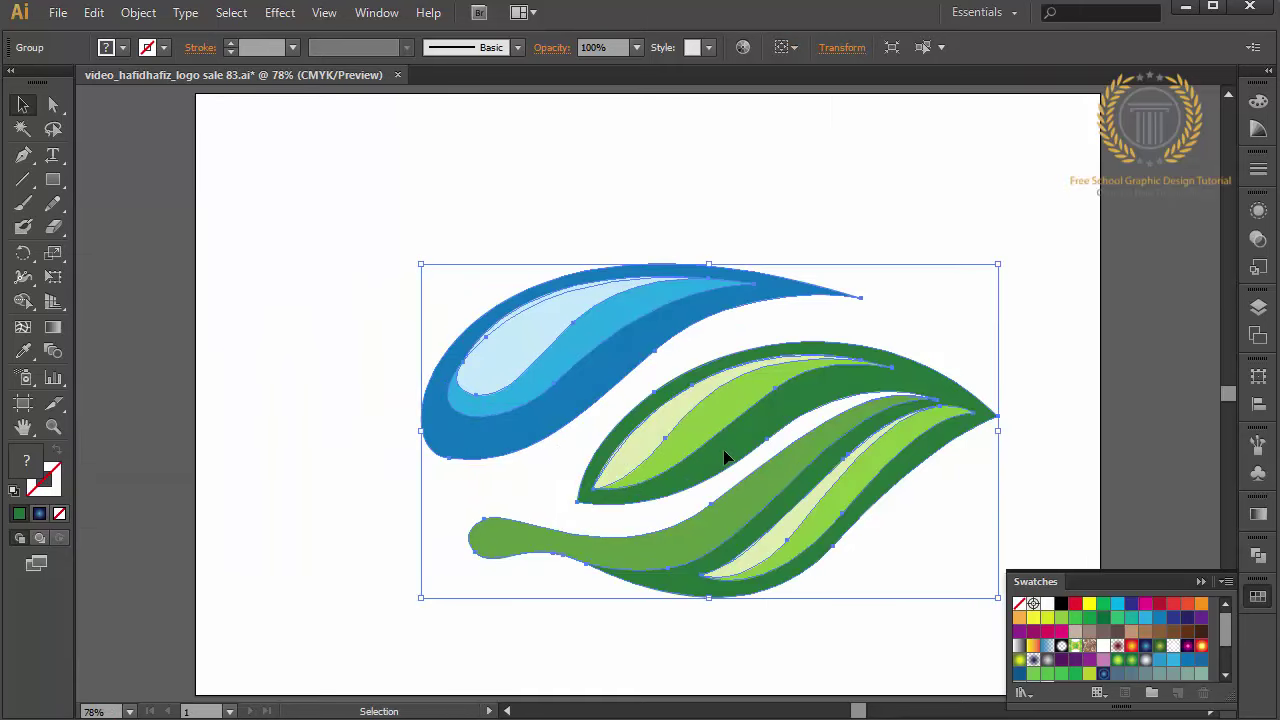
key(ctrl+1)
key(ctrl+minus)
key(ctrl+minus)
key(ctrl+minus)
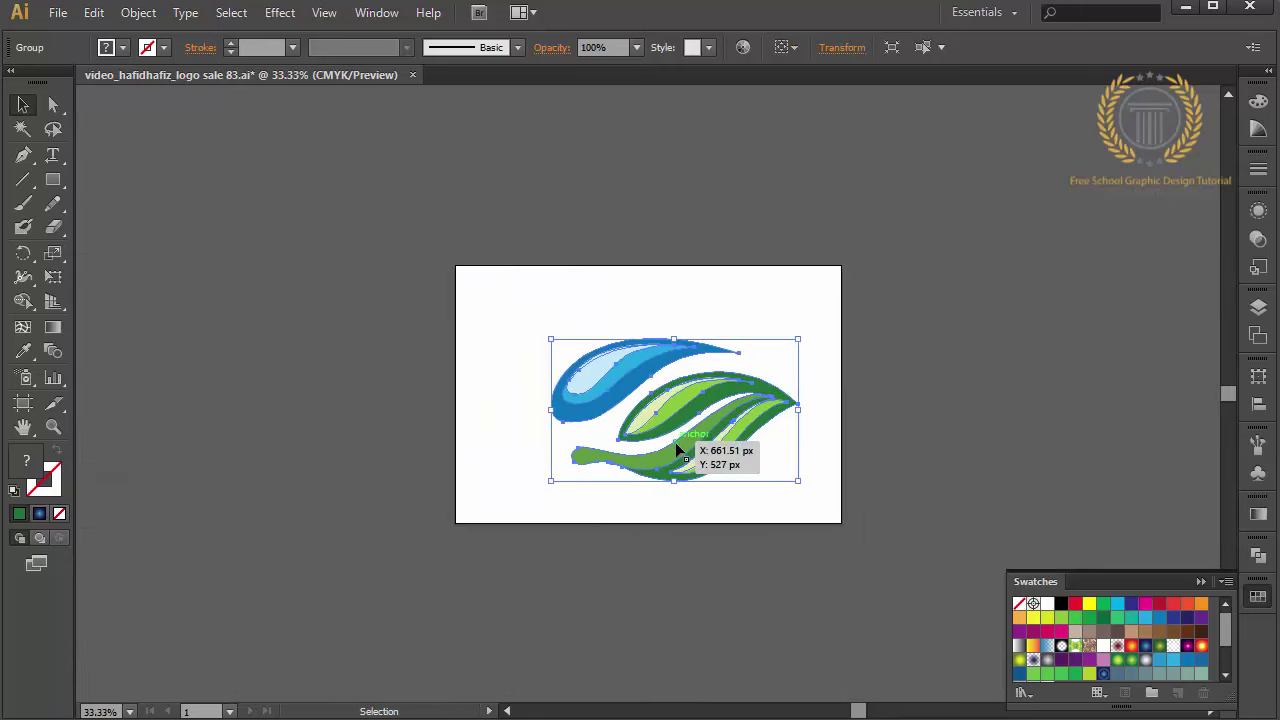
Move the logo group slightly up and left on the artboard
drag(676, 445, 657, 433)
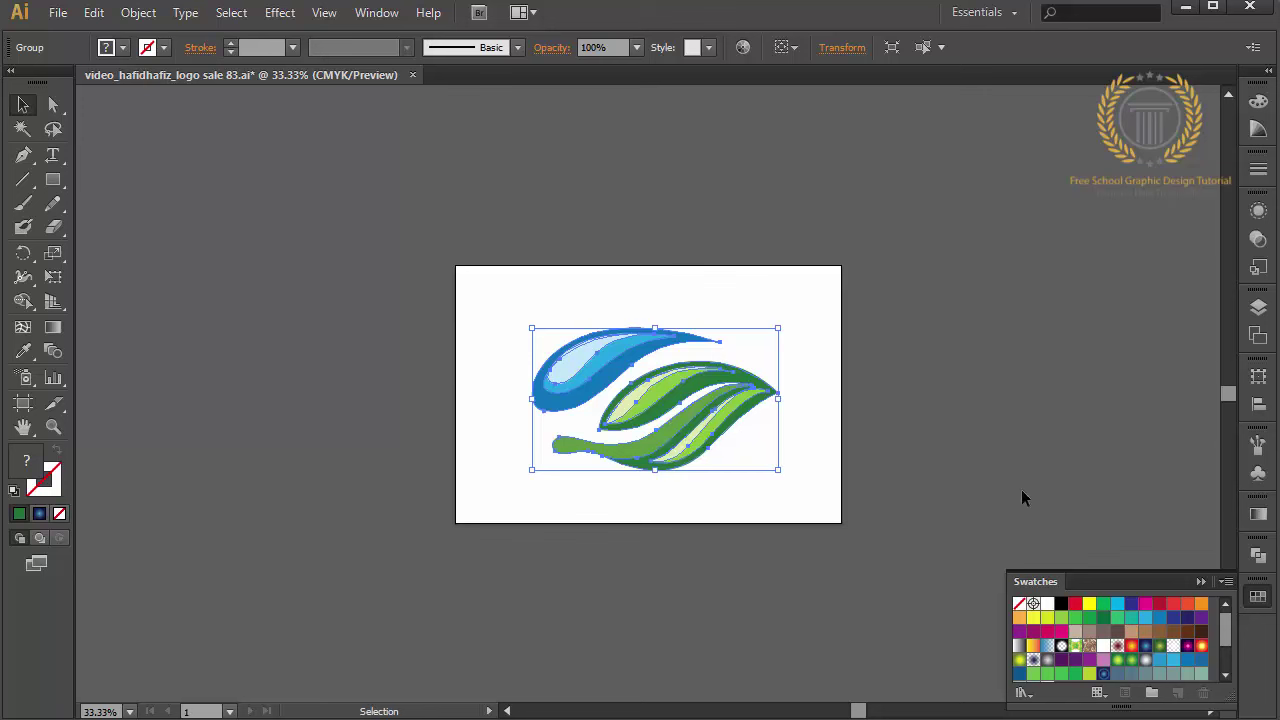
key(shift+Left)
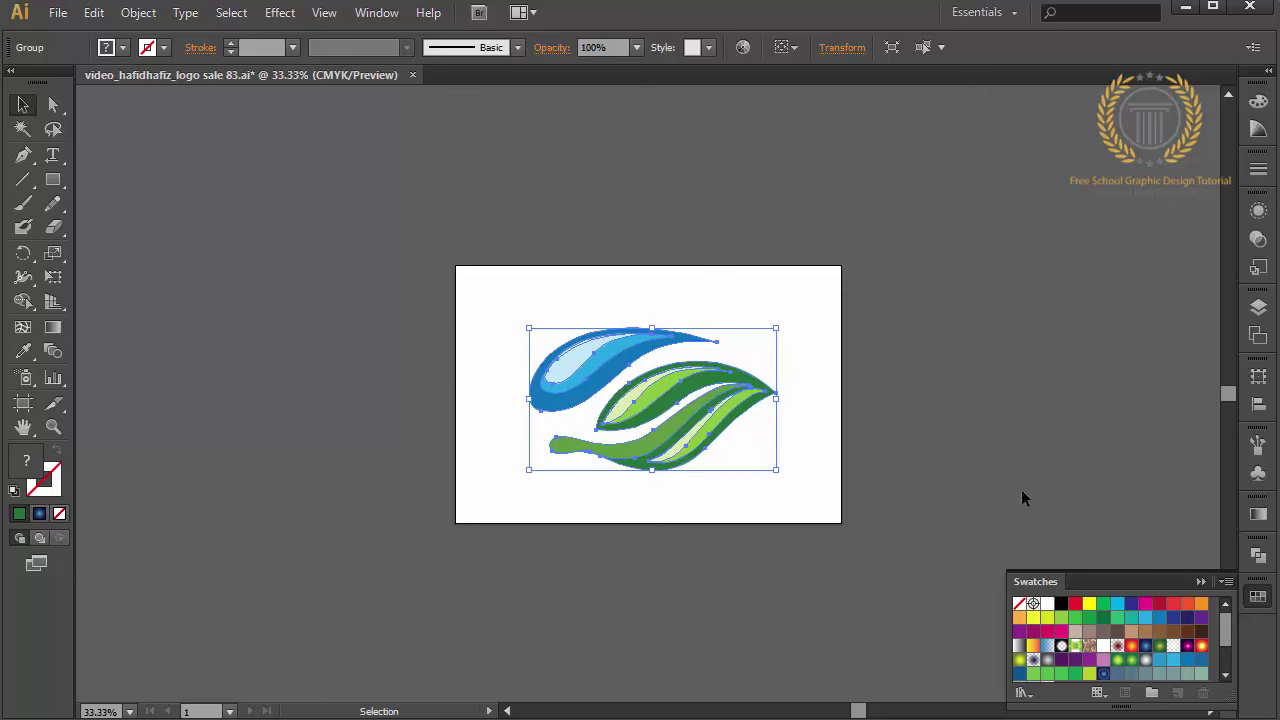
click(1022, 490)
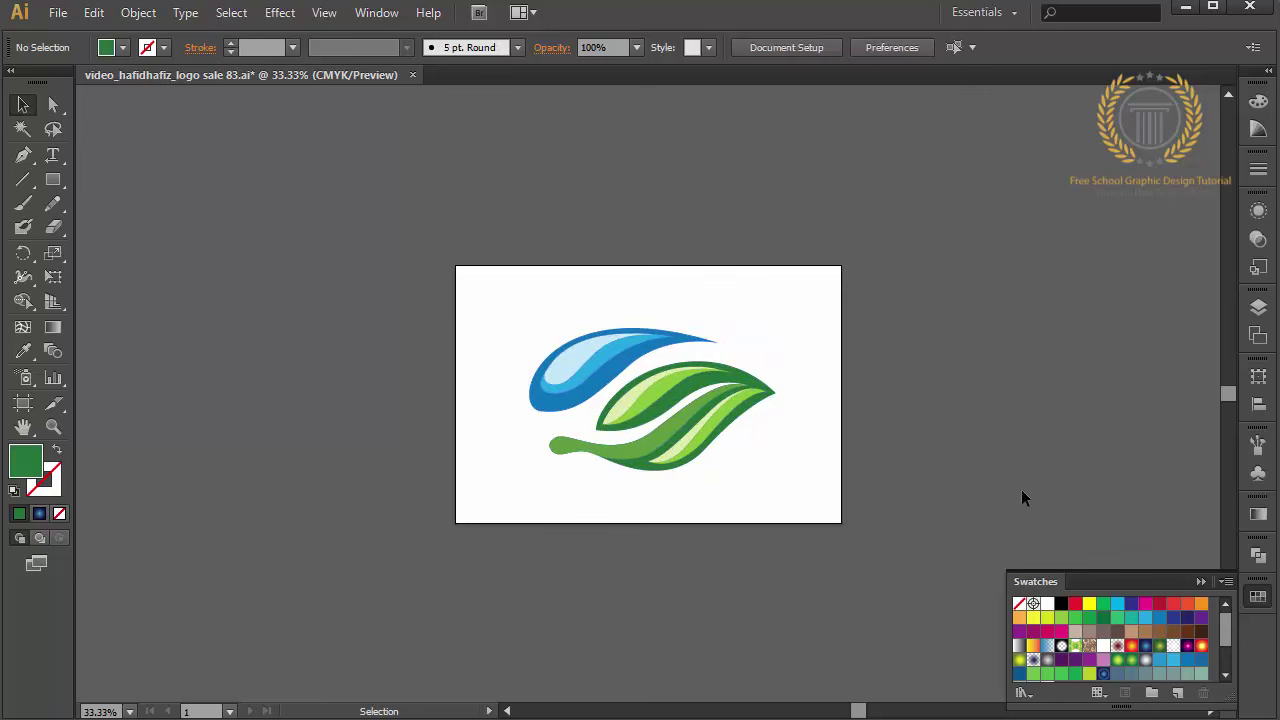
click(1209, 582)
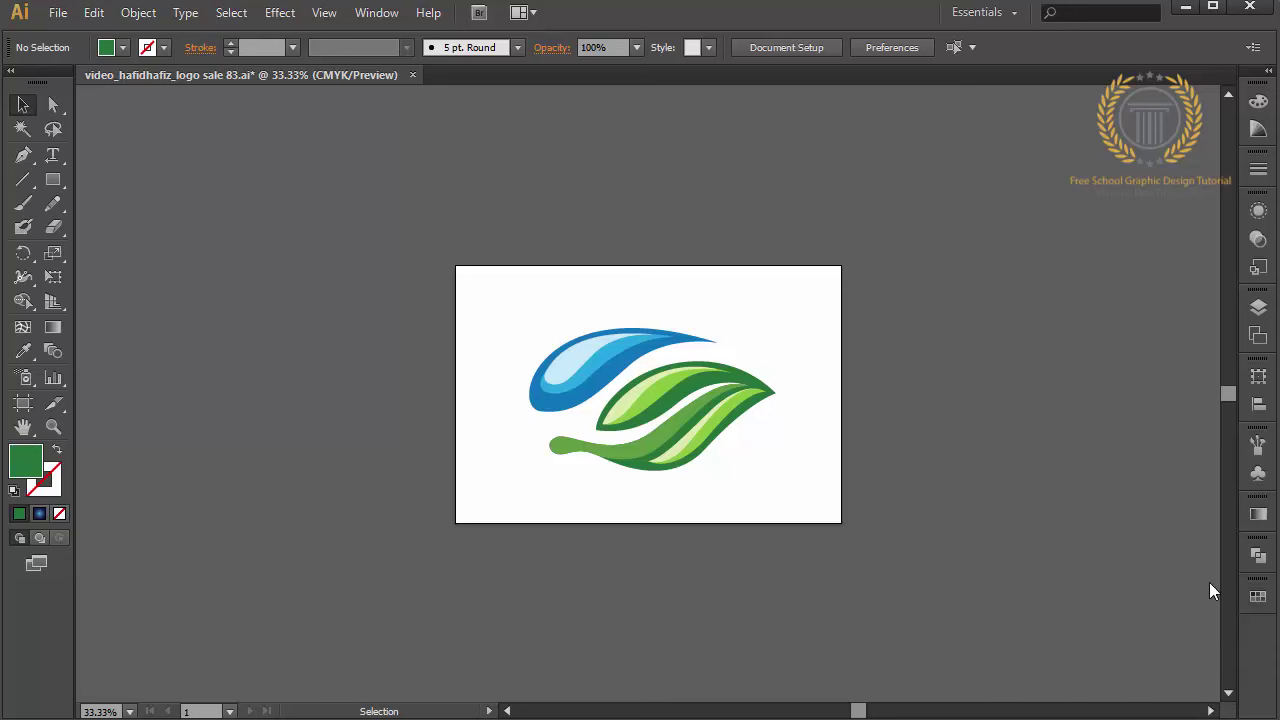
key(ctrl+0)
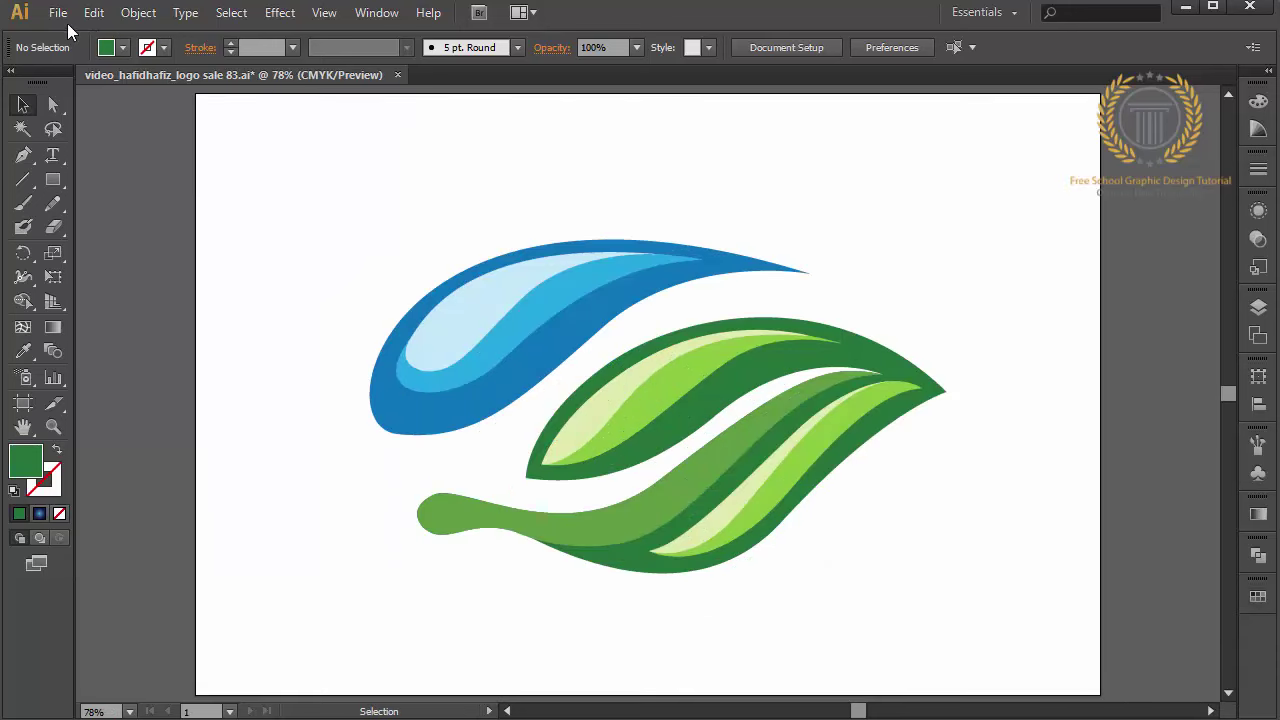
Save the logo as a new AI file numbered 'sale 84', Illustrator CS6 compatible
click(58, 12)
click(141, 193)
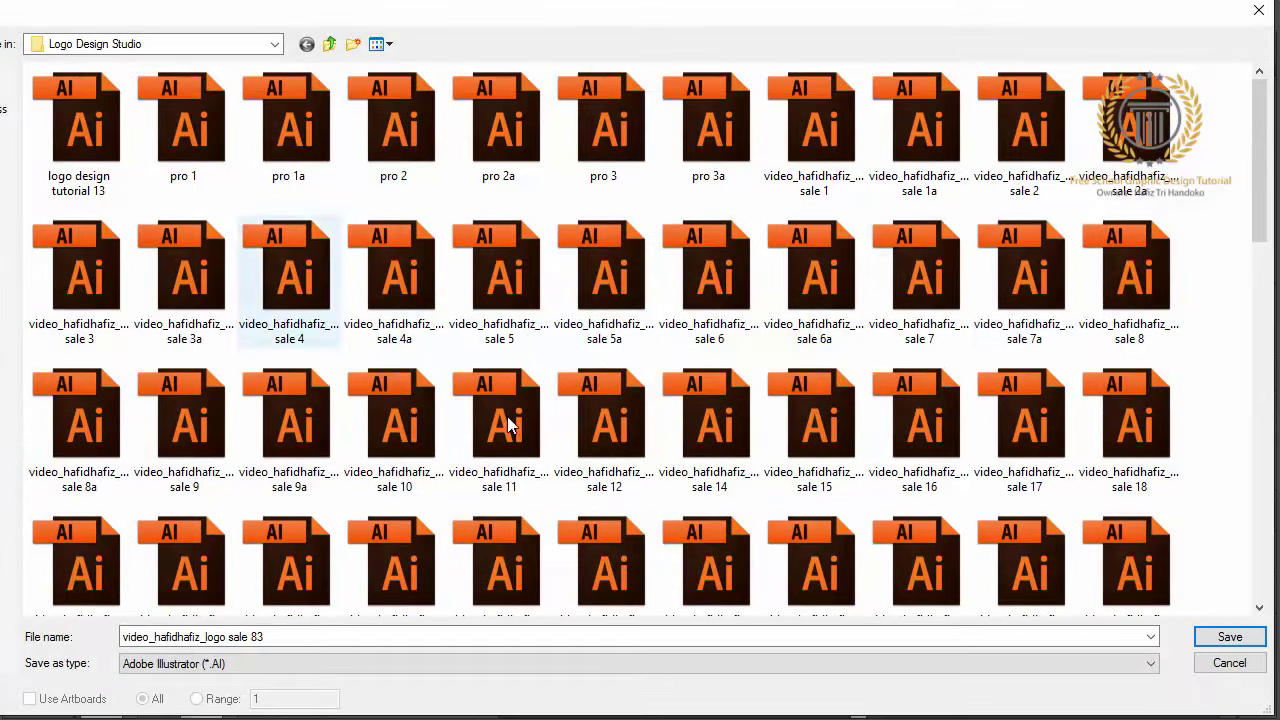
drag(1266, 222, 1266, 580)
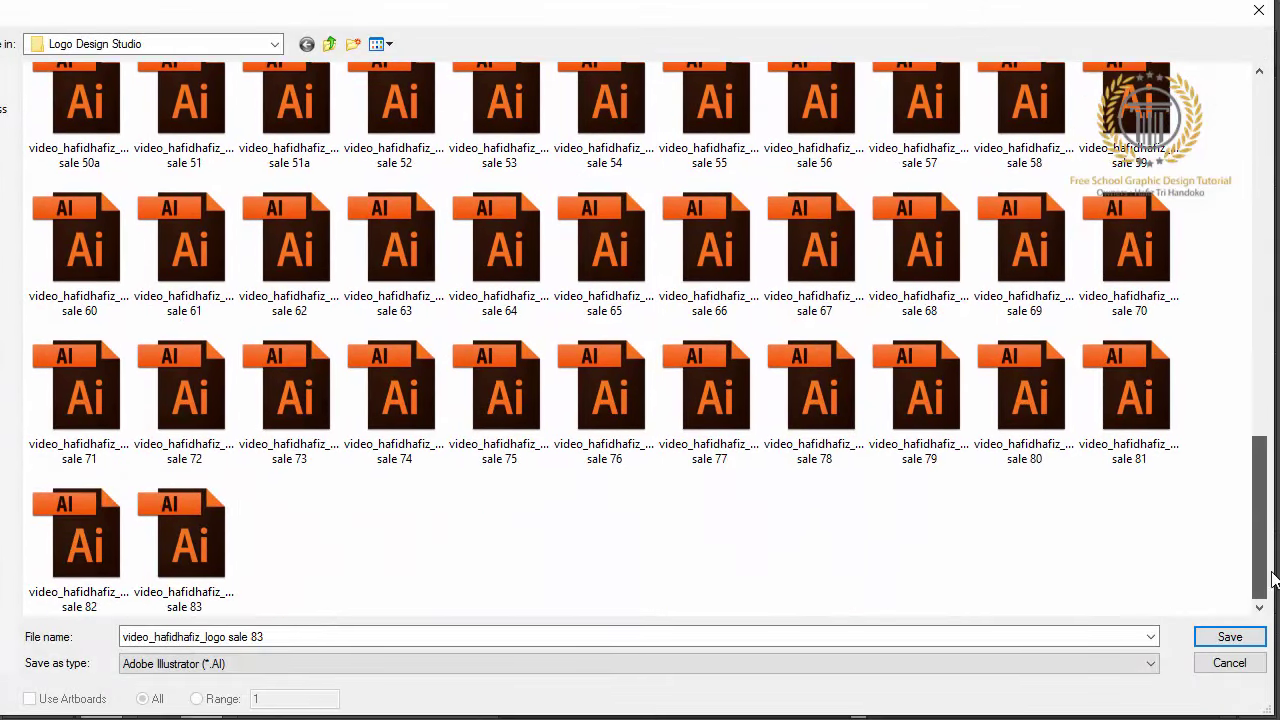
double_click(553, 637)
text(8)
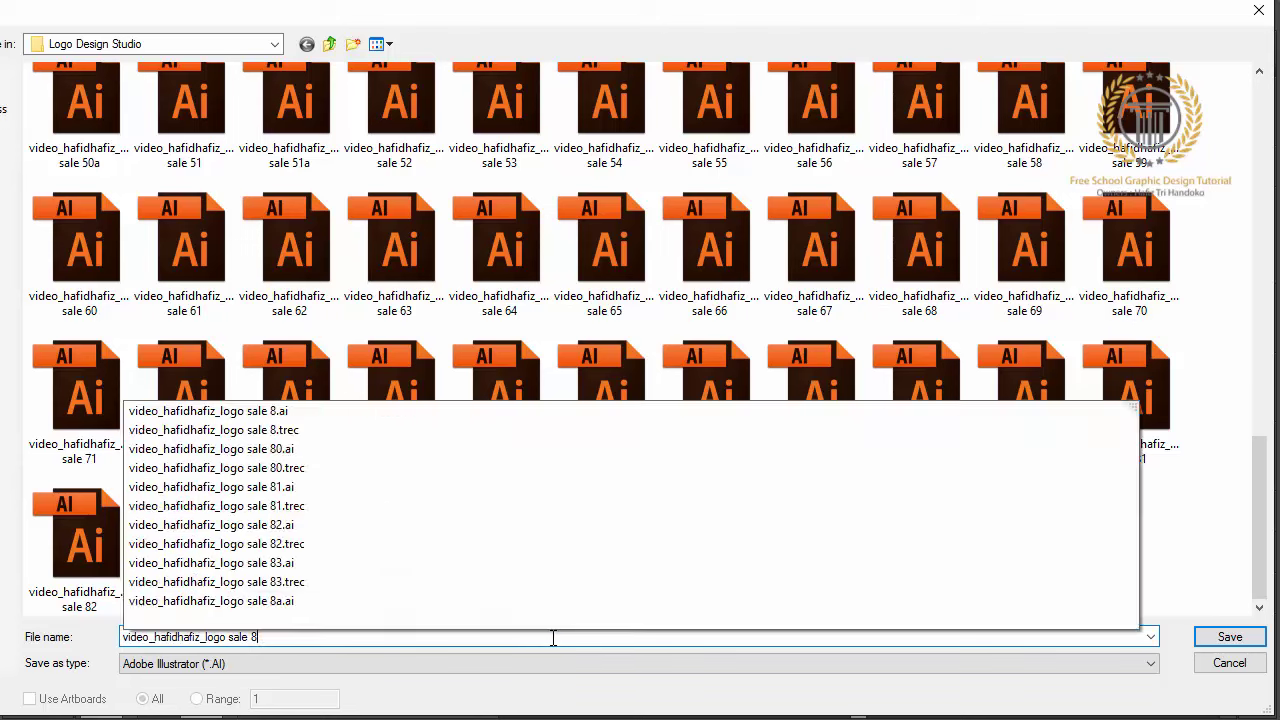
text(4)
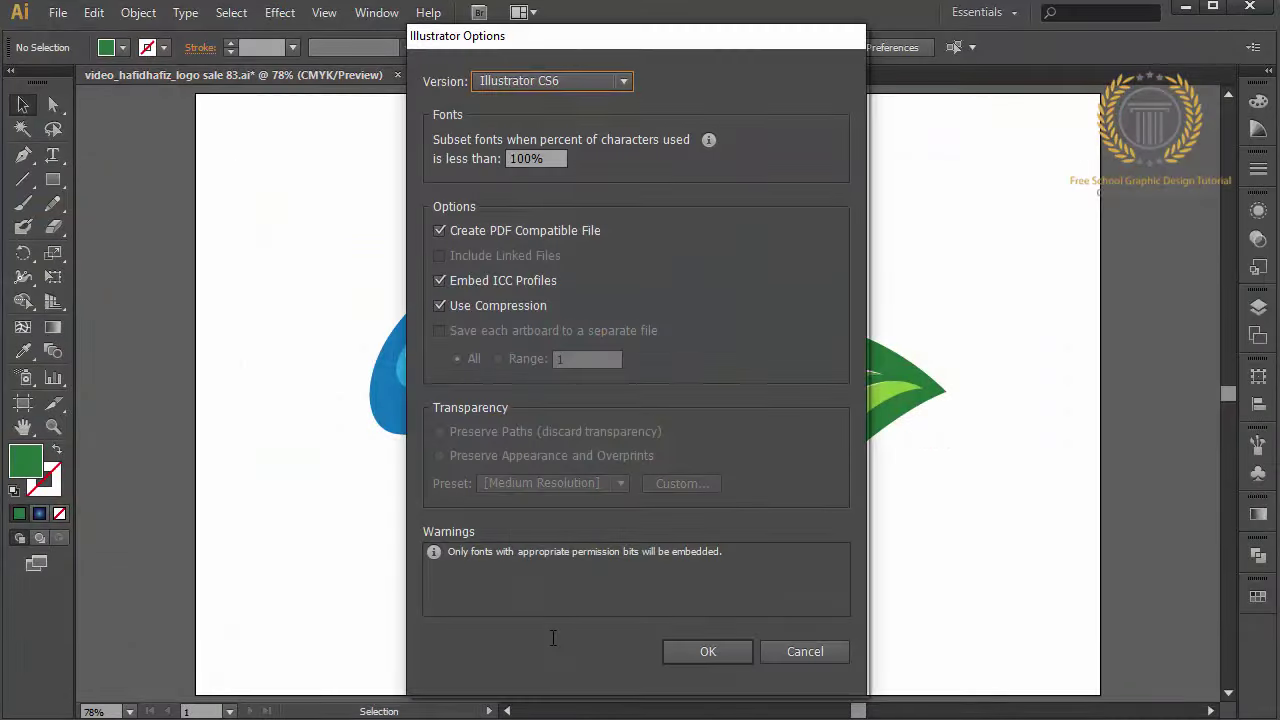
click(595, 82)
click(582, 97)
click(690, 648)
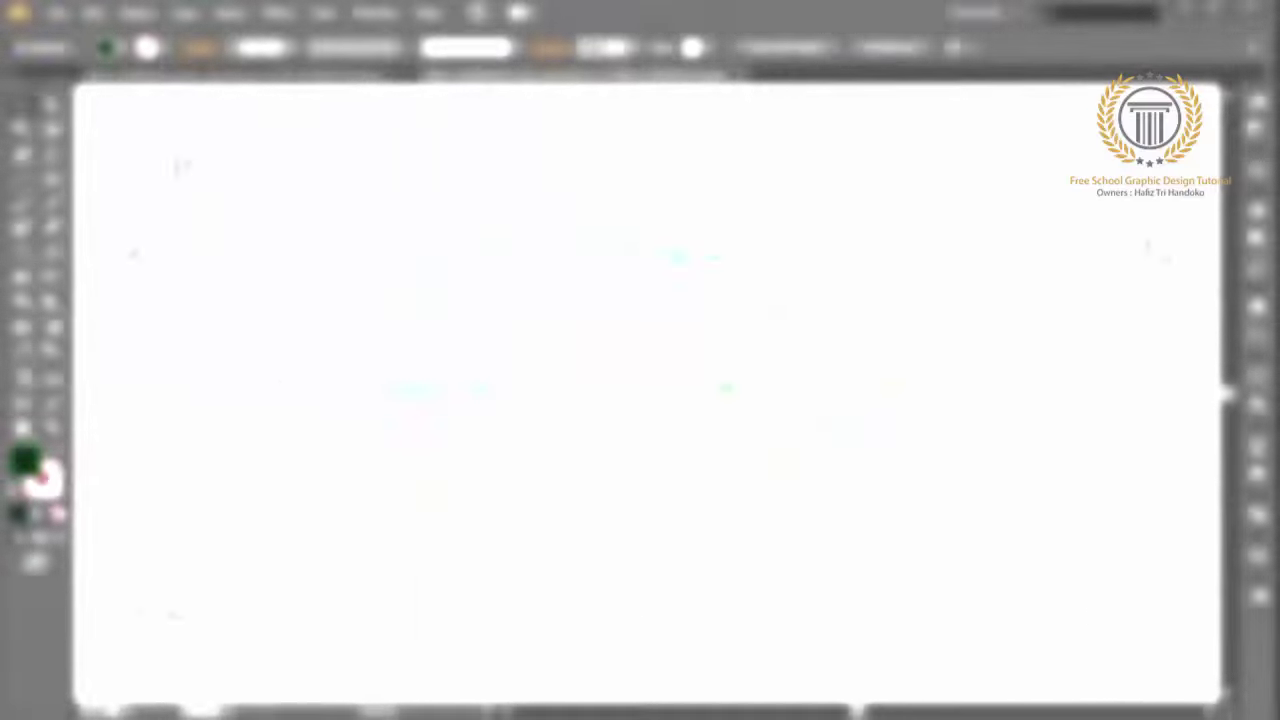
Set the words 'like', 'Like' and 'Subscribe' to the Bold font style, then deselect
key(t)
drag(568, 478, 495, 478)
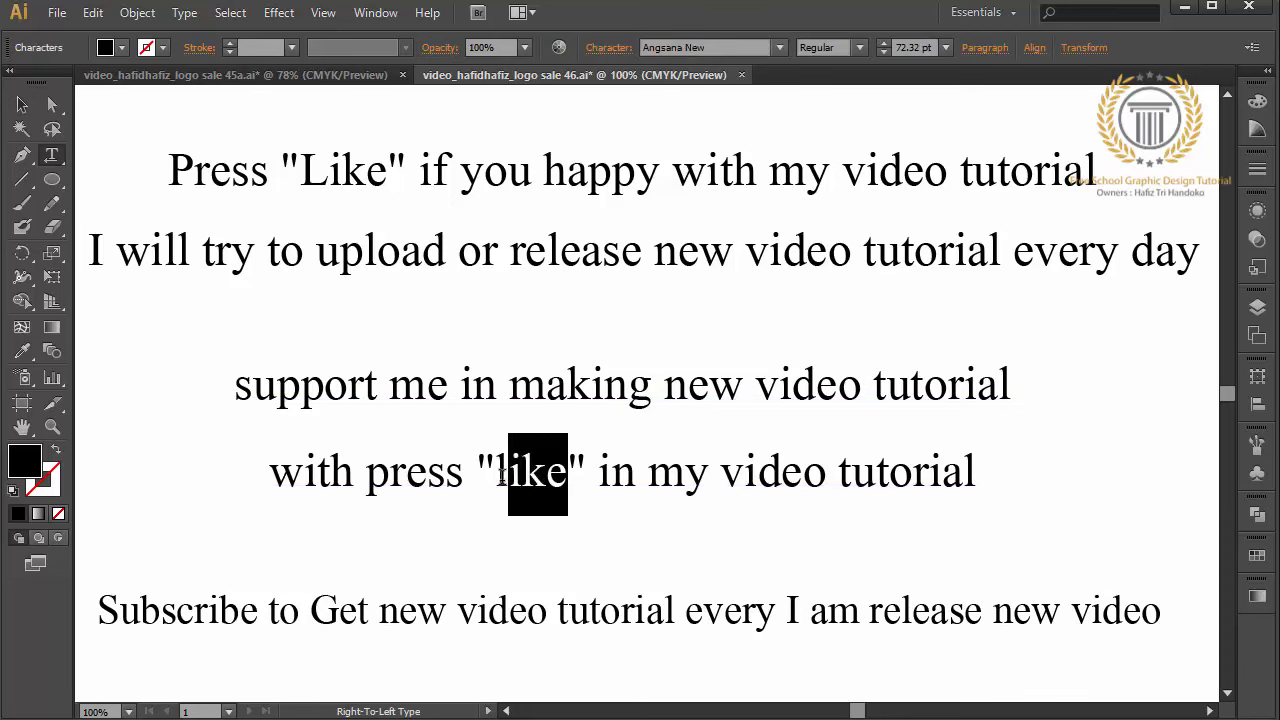
click(858, 47)
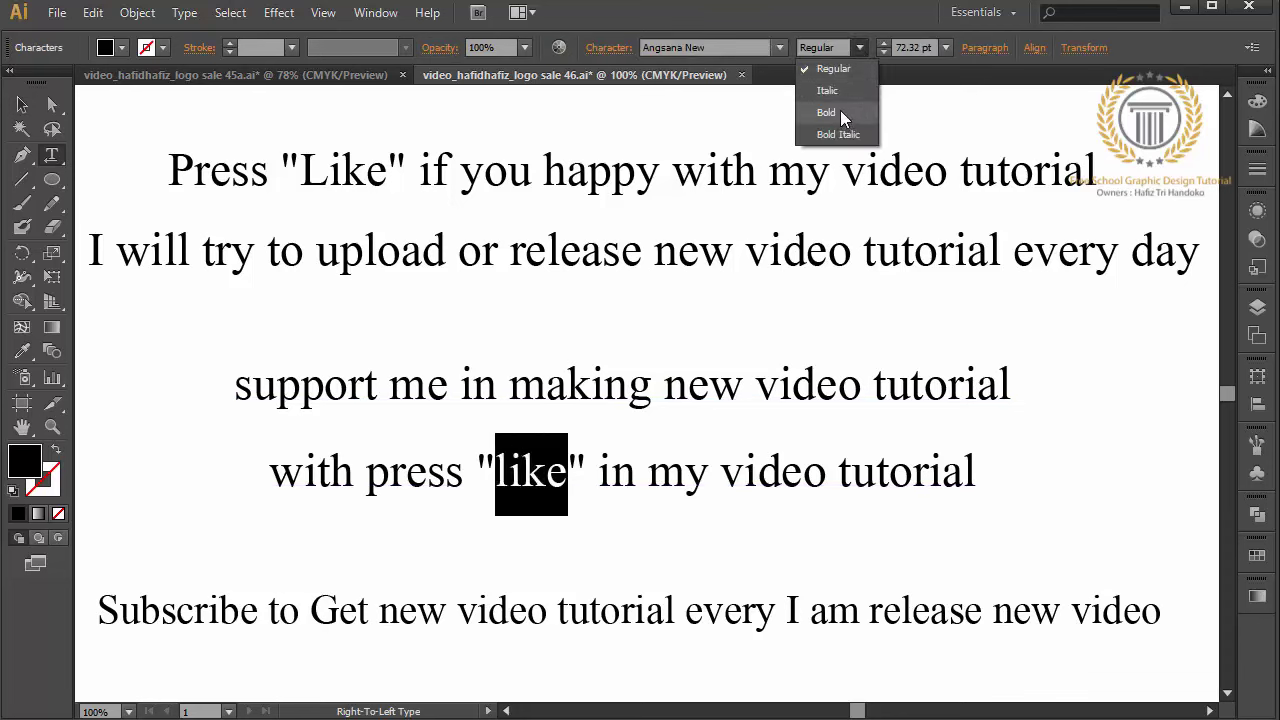
click(840, 110)
drag(389, 172, 299, 172)
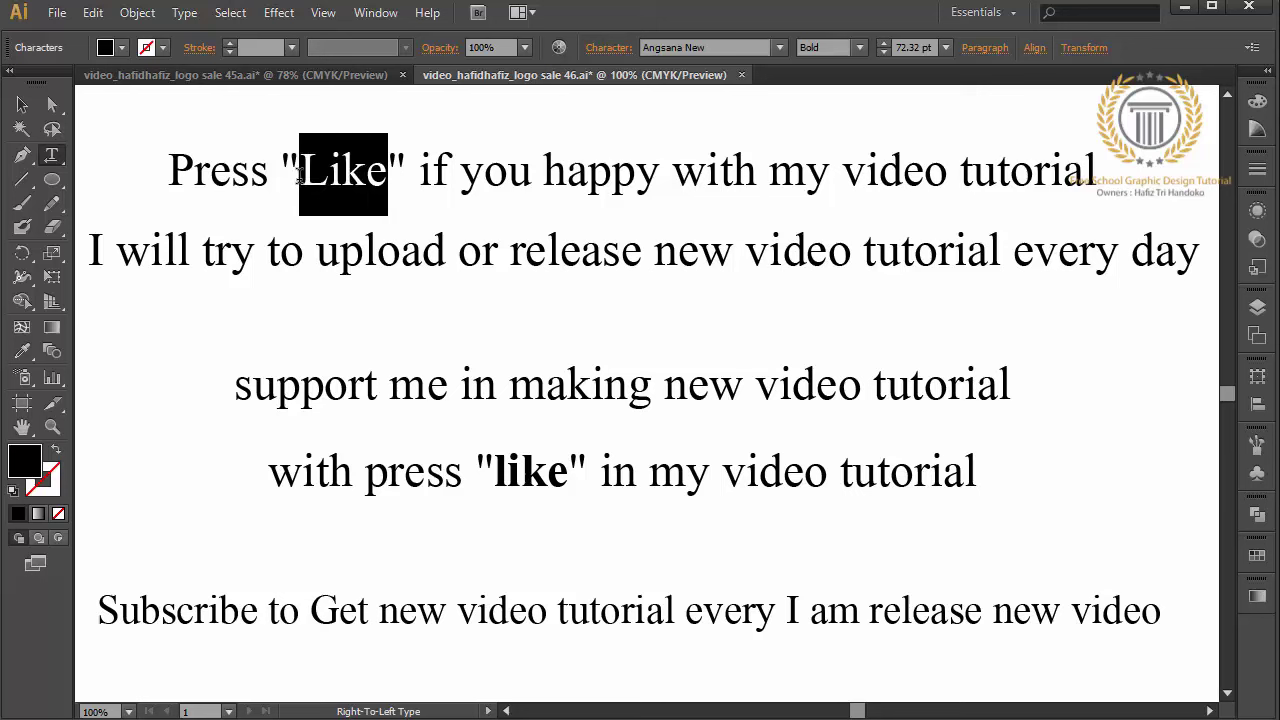
click(857, 50)
click(843, 110)
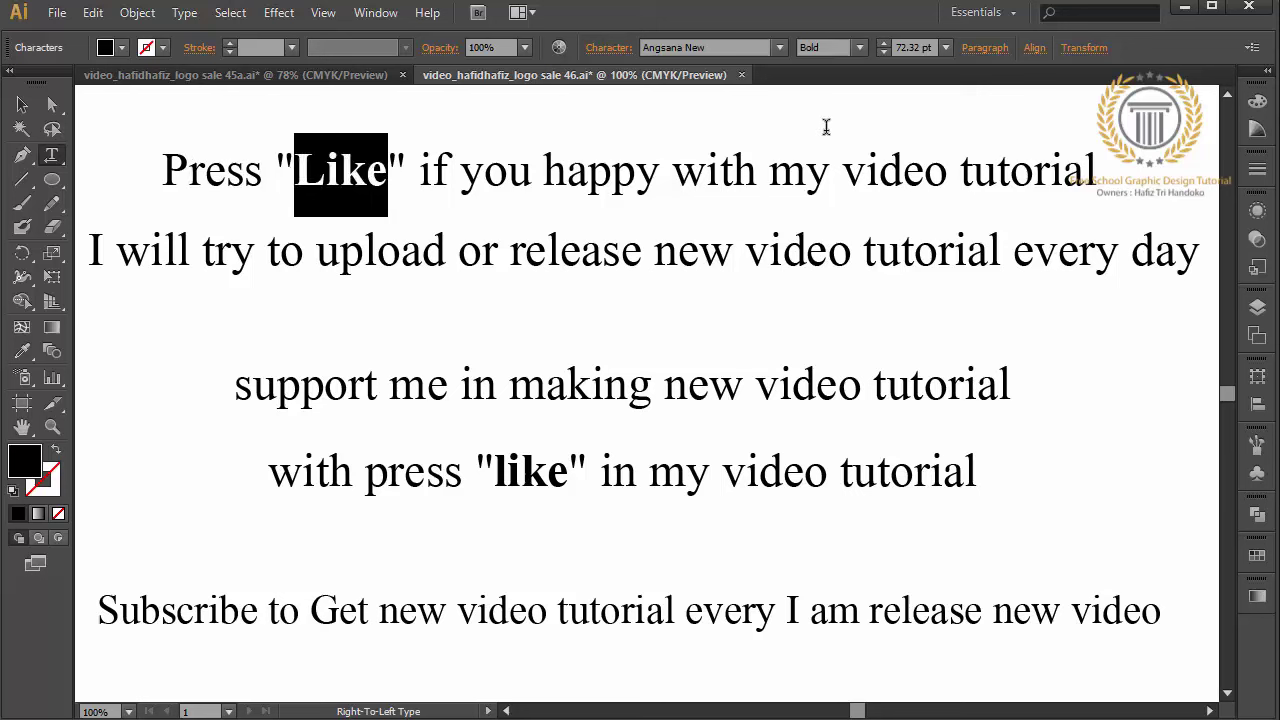
drag(100, 614, 258, 612)
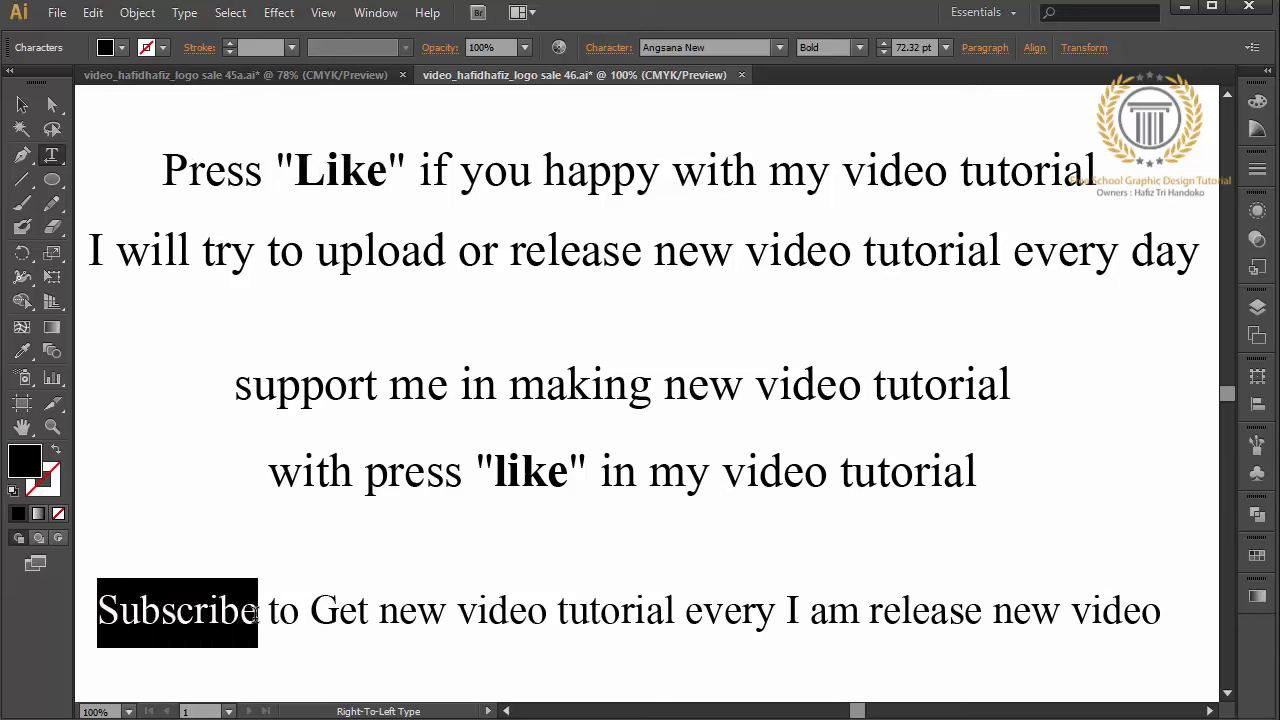
click(858, 50)
click(842, 122)
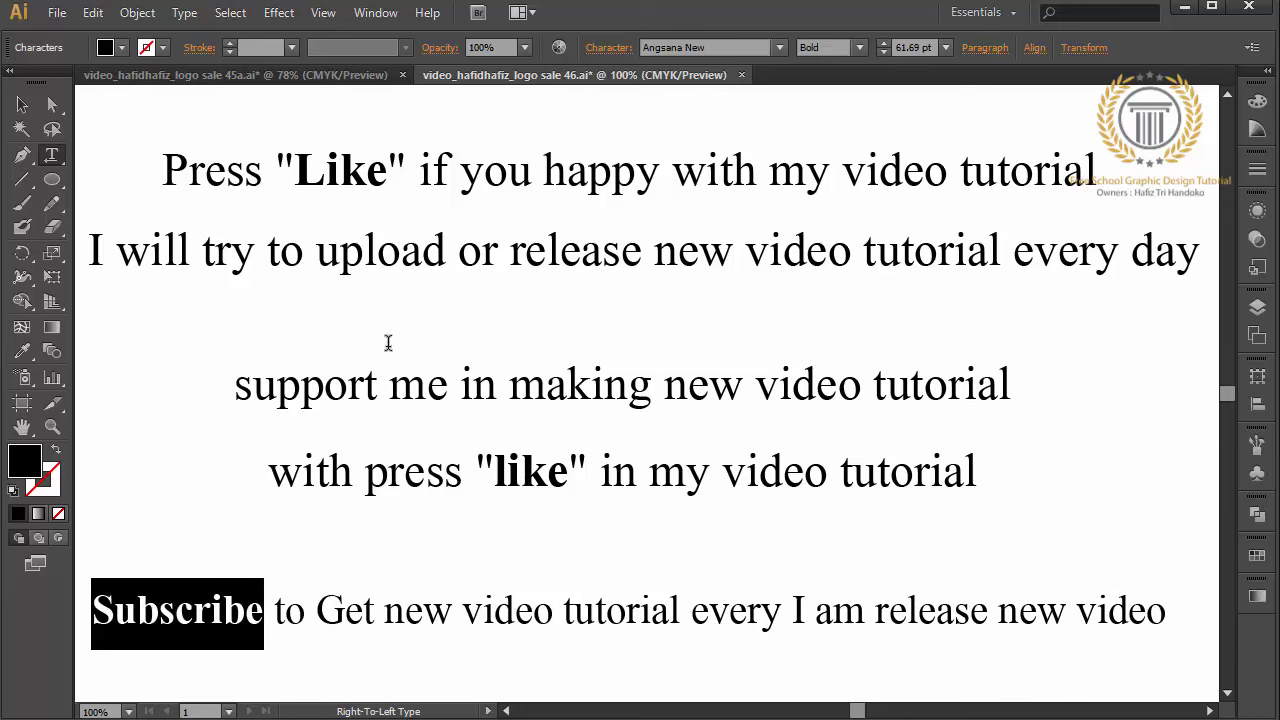
click(22, 104)
click(115, 356)
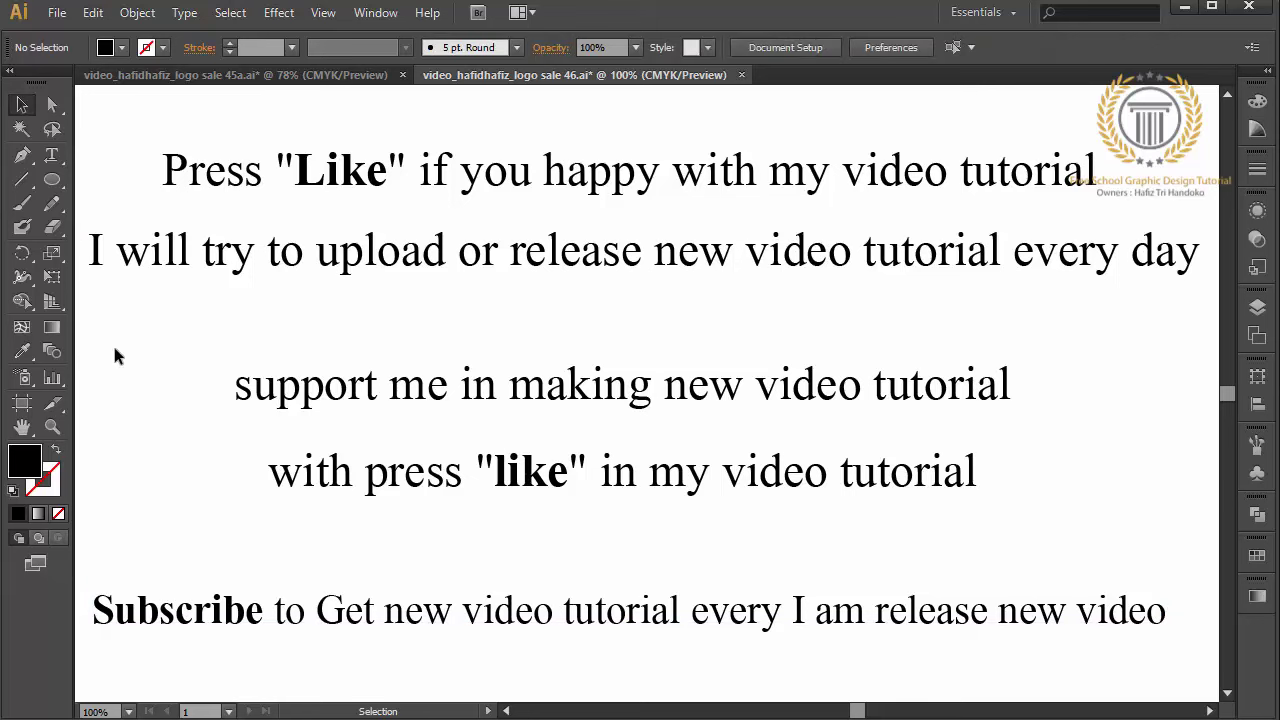
Draw three Paintbrush arrows pointing at 'Like', 'like' and 'Subscribe'
click(22, 203)
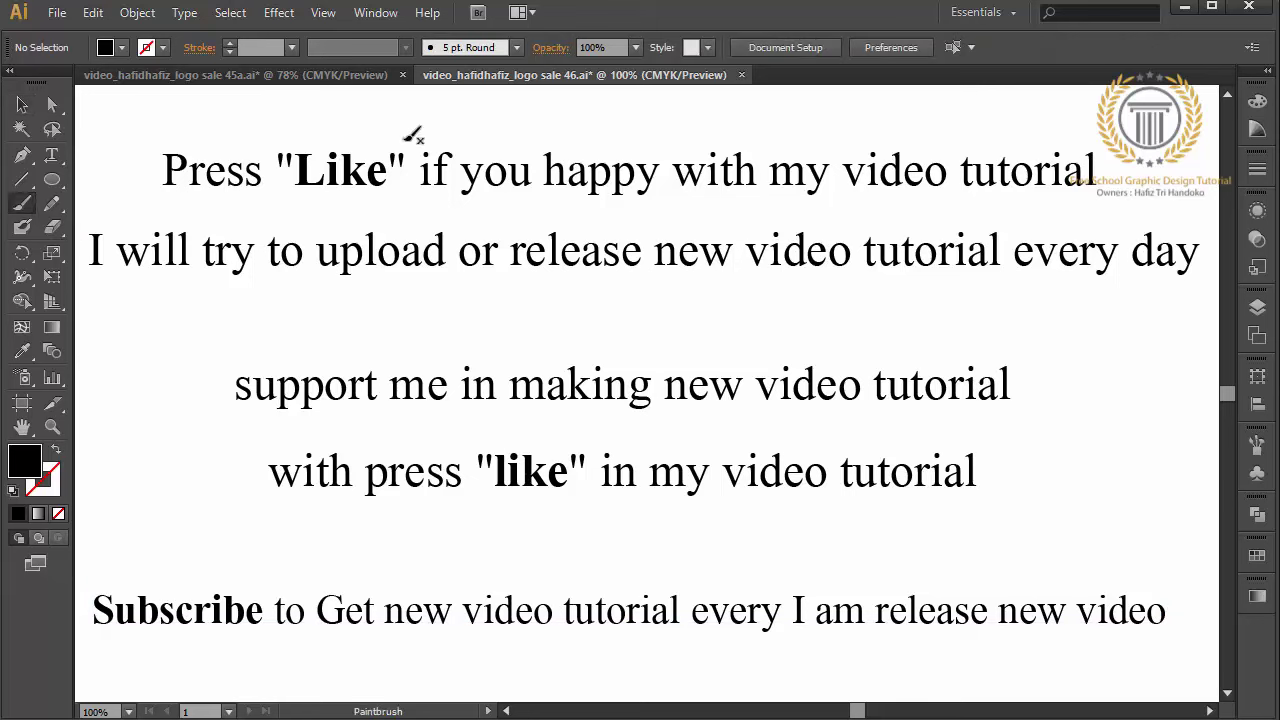
mouse_move(537, 106)
mouse_down()
mouse_move(354, 140)
mouse_move(374, 140)
mouse_up()
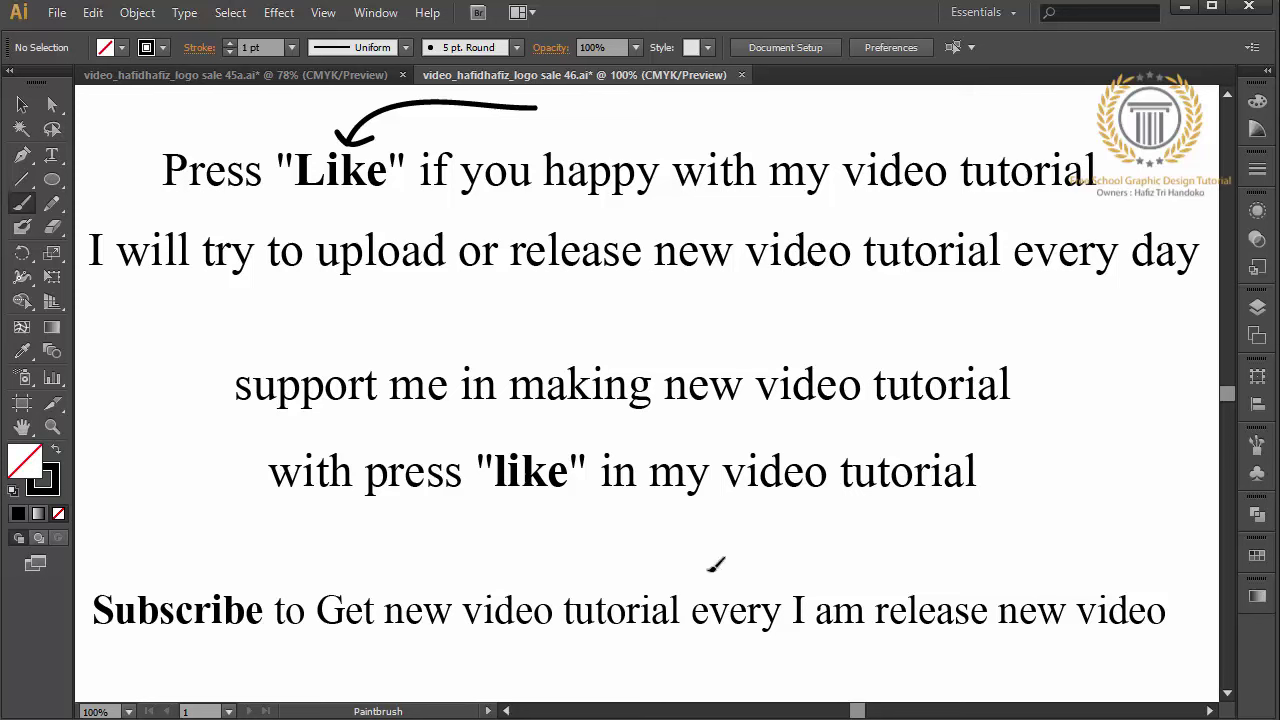
mouse_move(729, 574)
mouse_down()
mouse_move(560, 510)
mouse_move(595, 506)
mouse_up()
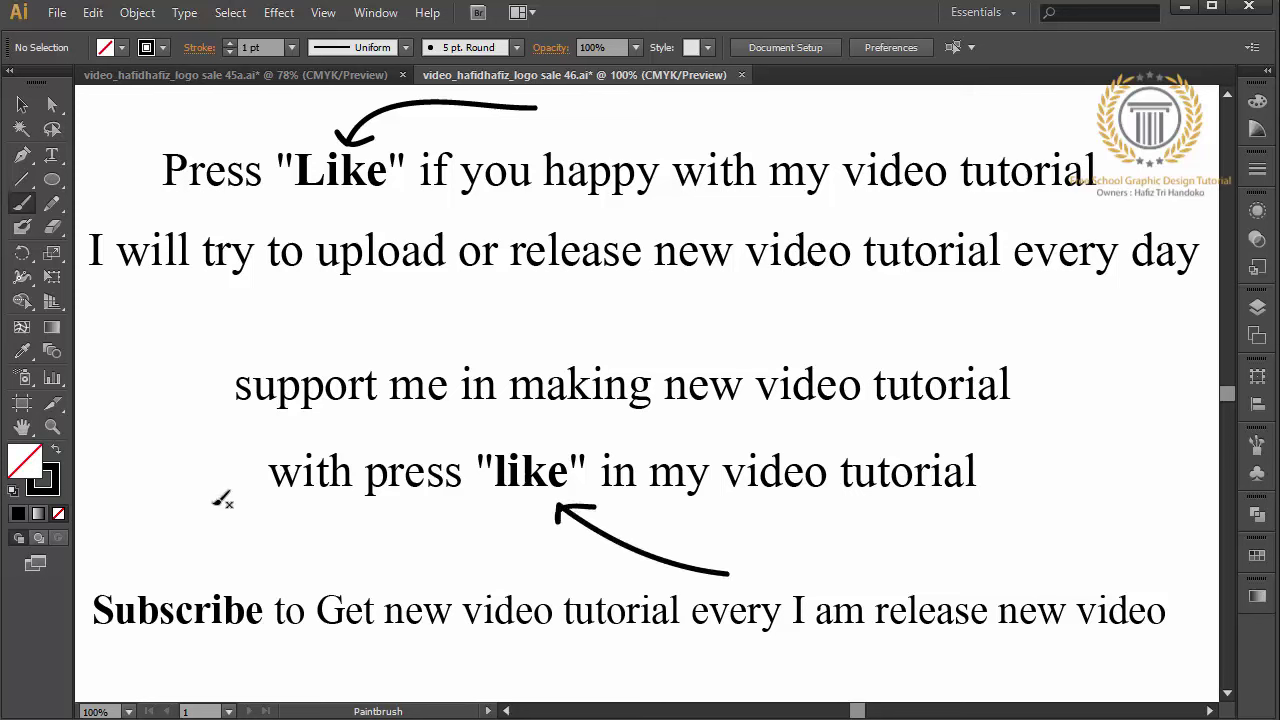
mouse_move(165, 478)
mouse_down()
mouse_move(212, 578)
mouse_move(166, 574)
mouse_up()
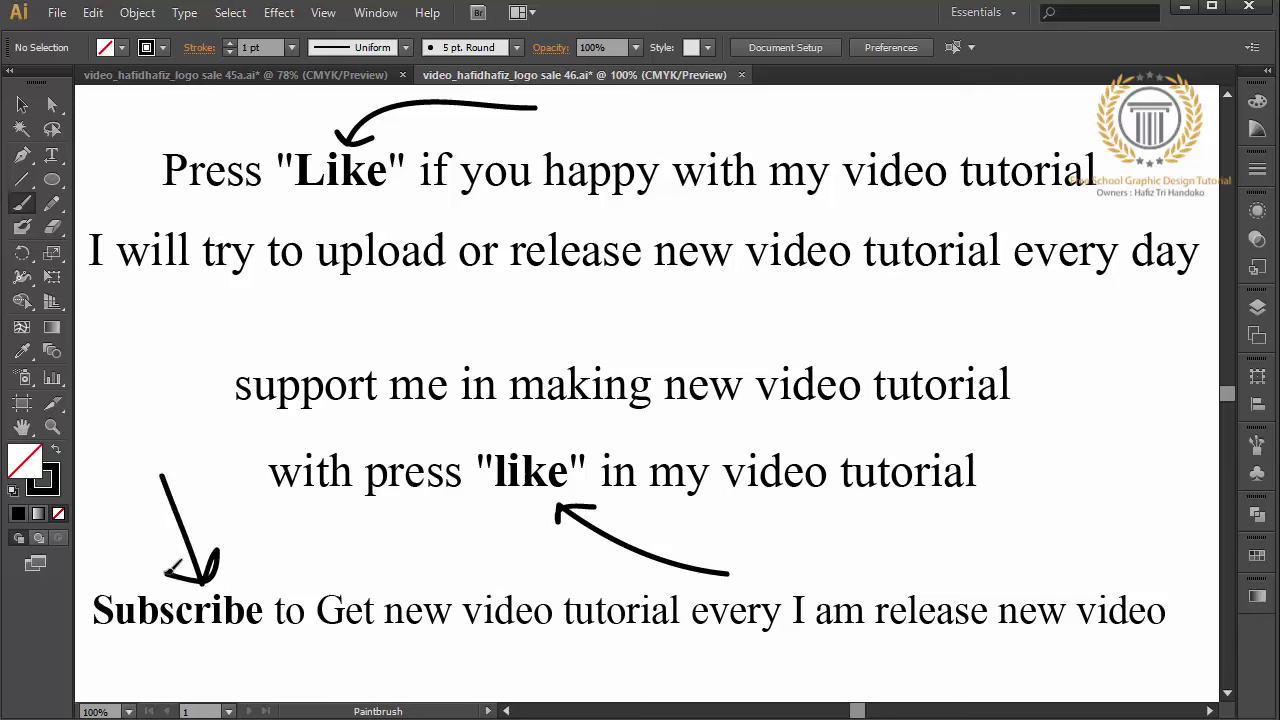
Add the line 'SHARE MY VIDEO To YOUR FRIEND' between the paragraphs and scale it up
click(52, 156)
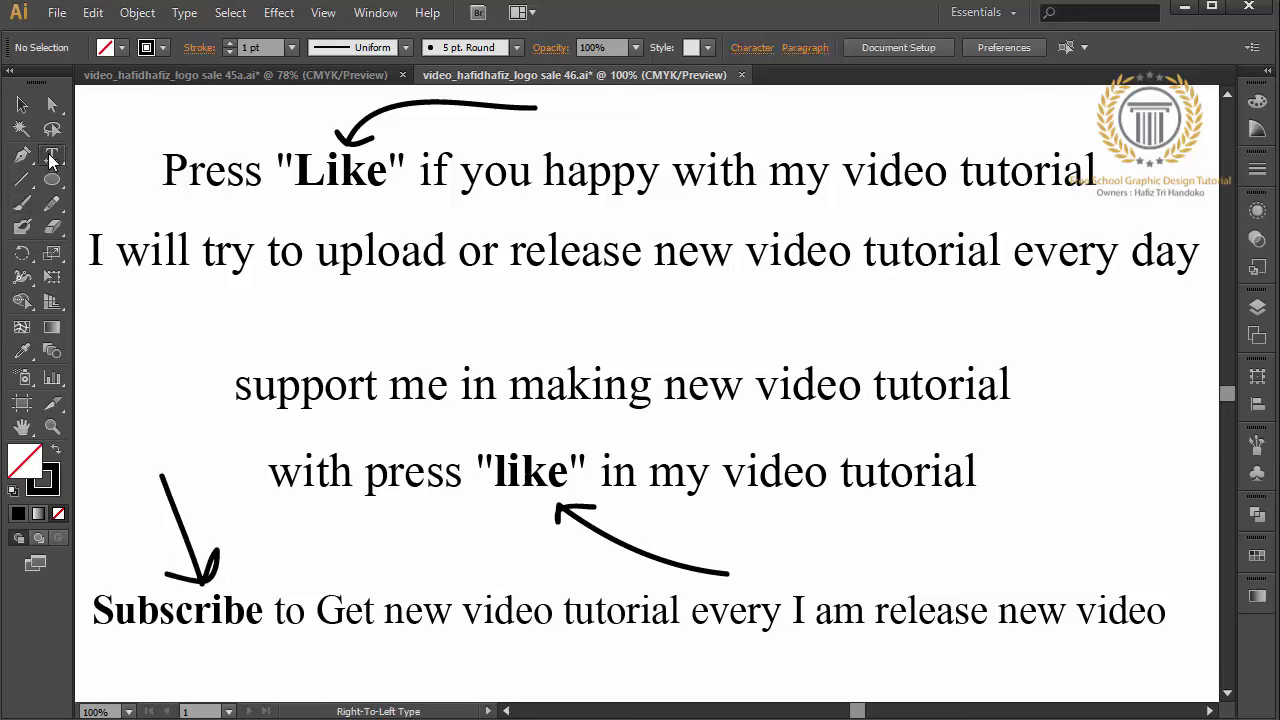
click(425, 326)
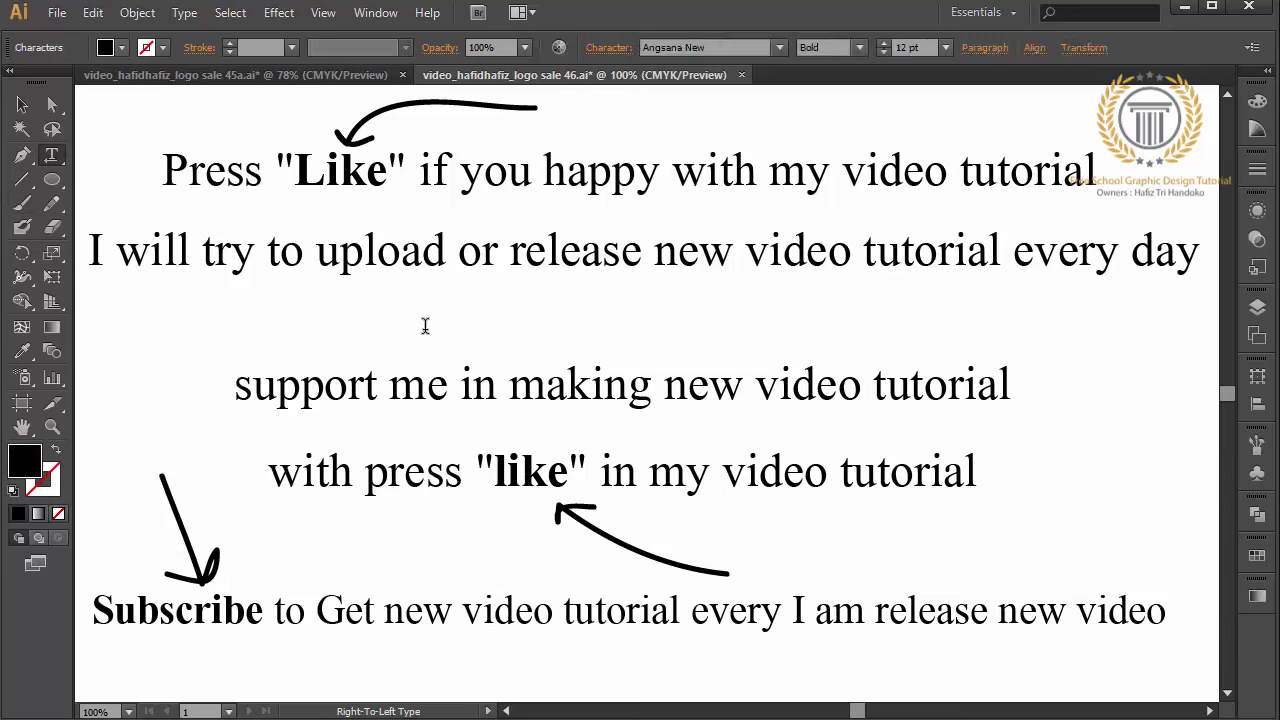
text(su)
key(BackSpace)
key(BackSpace)
text(TU)
key(BackSpace)
text(o YOUR)
text( FRIEND)
key(Escape)
drag(500, 332, 1089, 343)
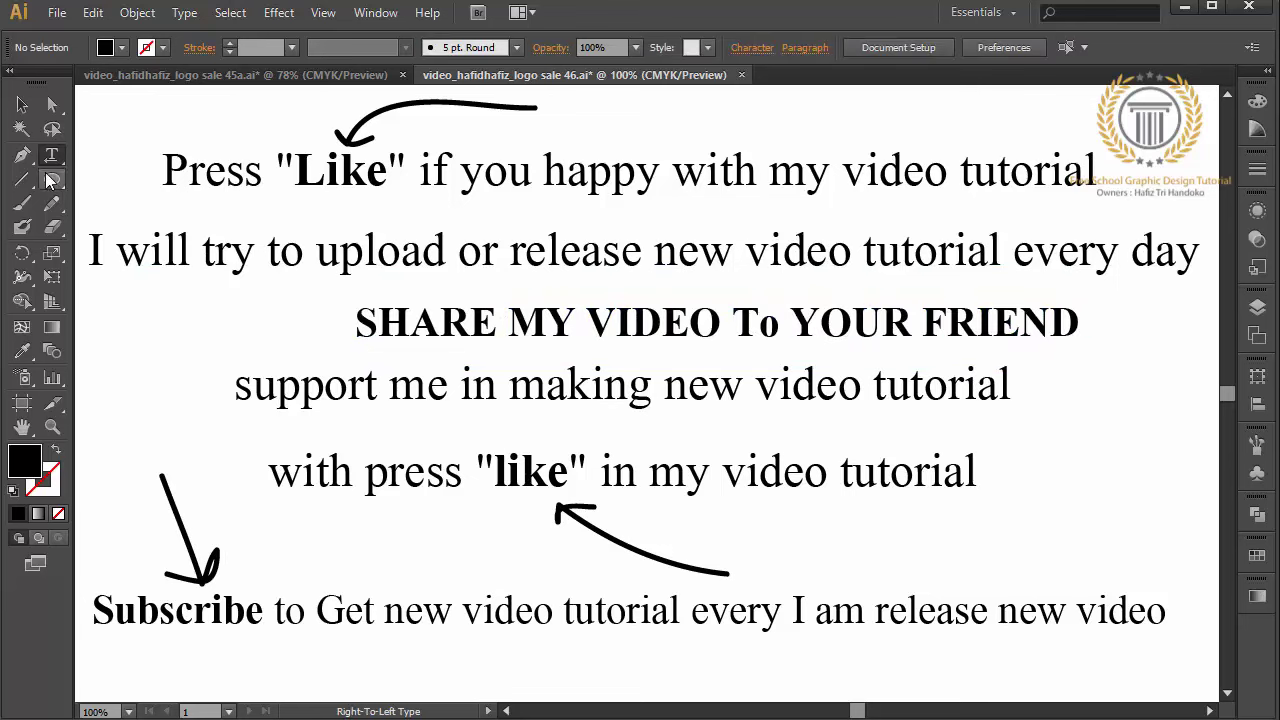
Shift the SHARE MY VIDEO line about 100 px to the left
click(23, 106)
drag(540, 343, 440, 343)
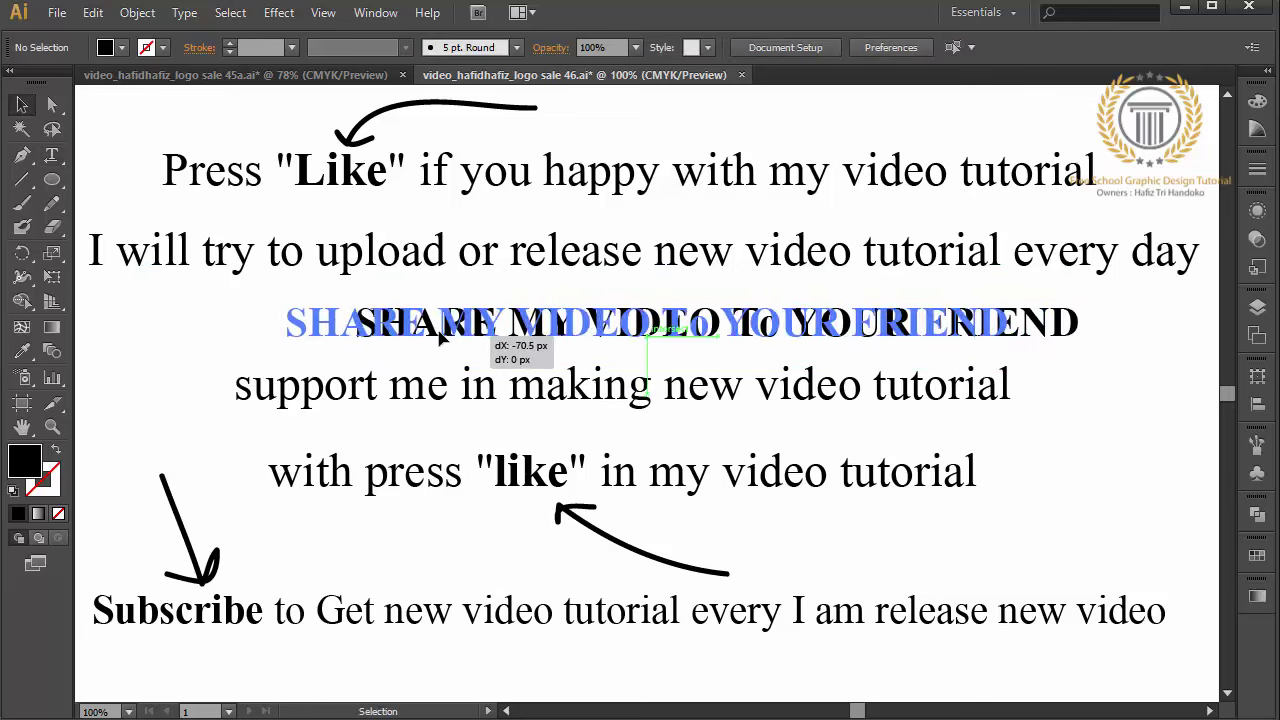
click(147, 357)
Draw two arrows pointing inward at 'SHARE' and 'FRIEND'
click(22, 203)
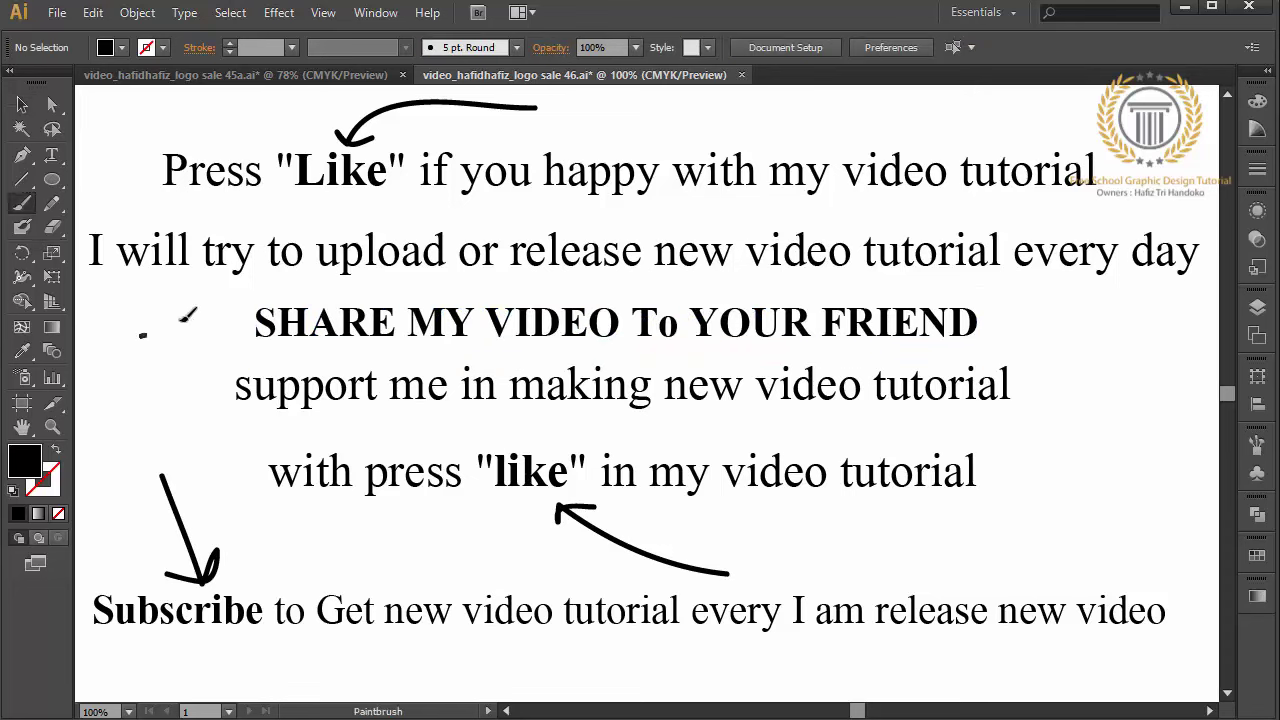
mouse_move(183, 318)
mouse_down()
mouse_move(258, 312)
mouse_move(233, 329)
mouse_up()
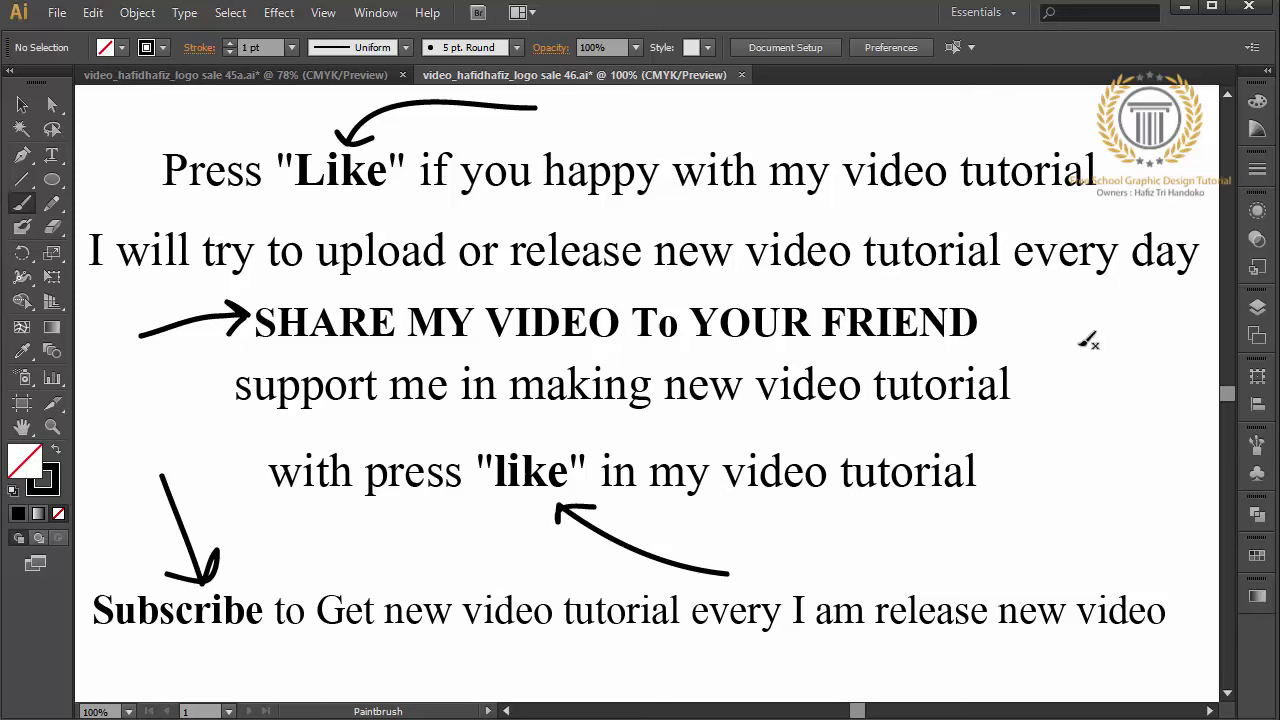
mouse_move(1080, 337)
mouse_down()
mouse_move(1003, 316)
mouse_move(1000, 330)
mouse_up()
click(23, 106)
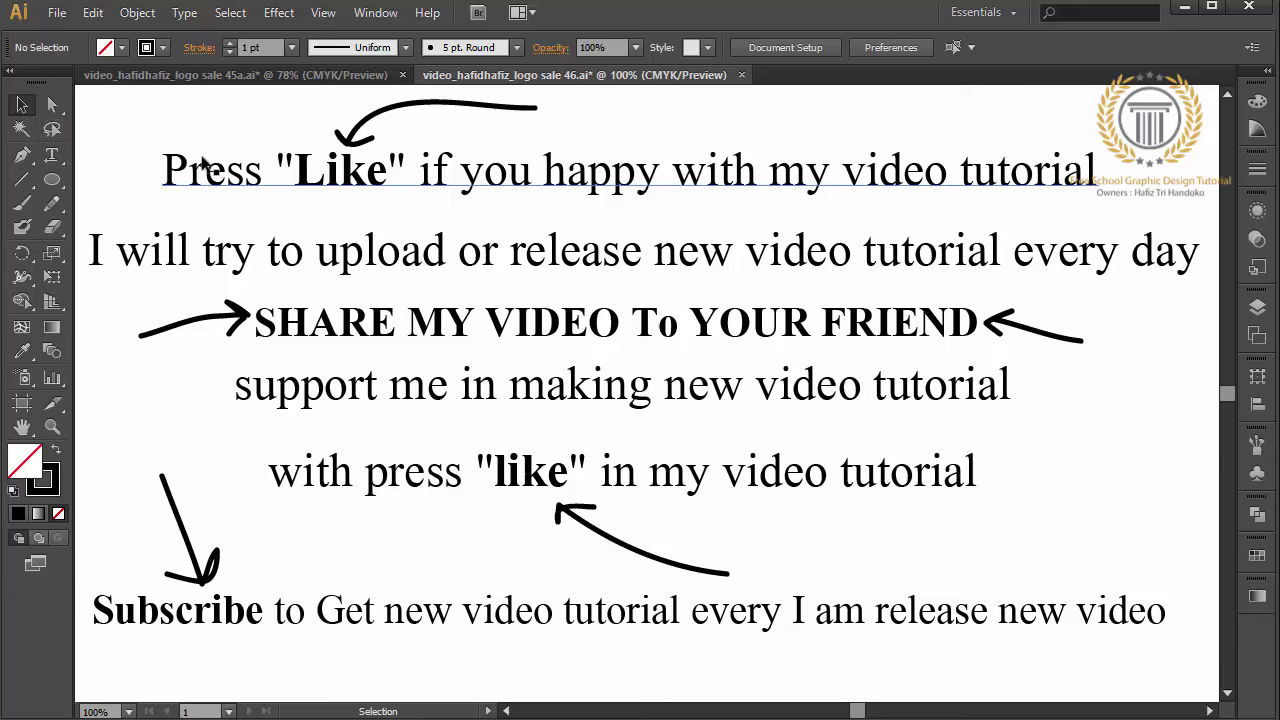
Move the two lower text lines and their arrow down slightly
click(466, 400)
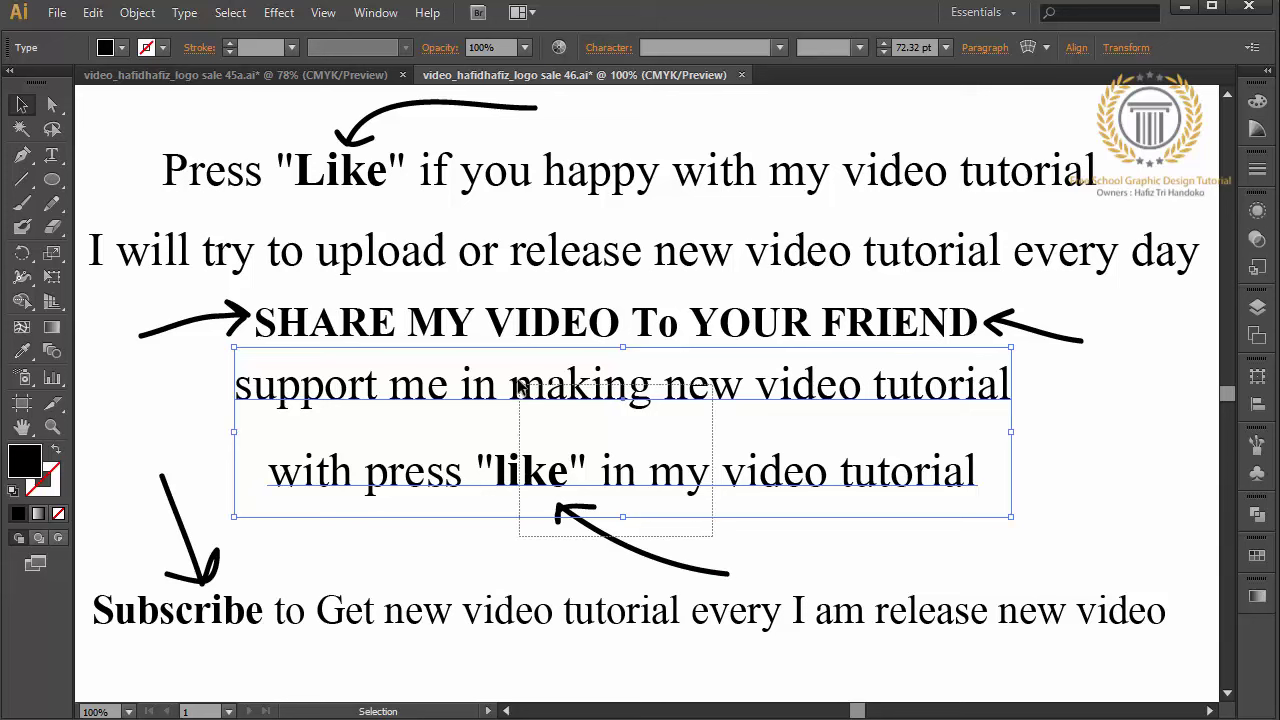
mouse_move(710, 530)
mouse_down()
mouse_move(520, 378)
mouse_move(551, 405)
mouse_up()
click(663, 658)
Rotate the arrow under 'like' to lie flatter and nudge it up
click(676, 588)
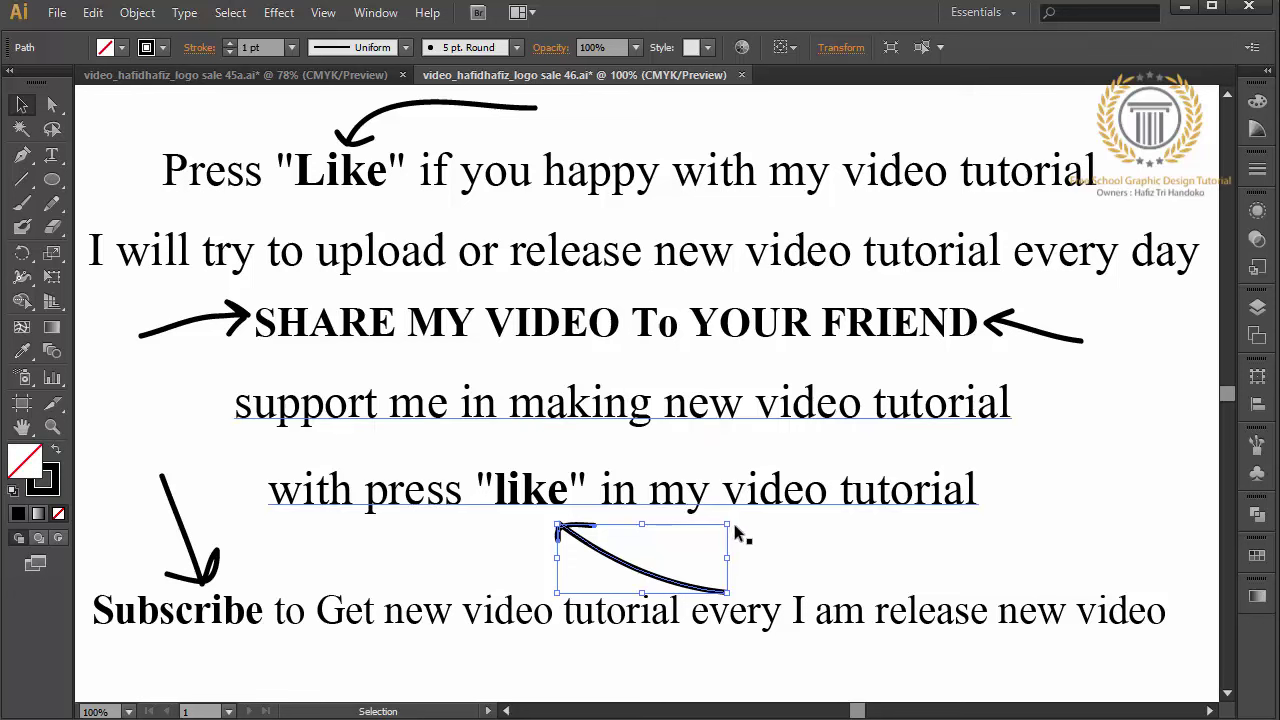
drag(735, 527, 768, 500)
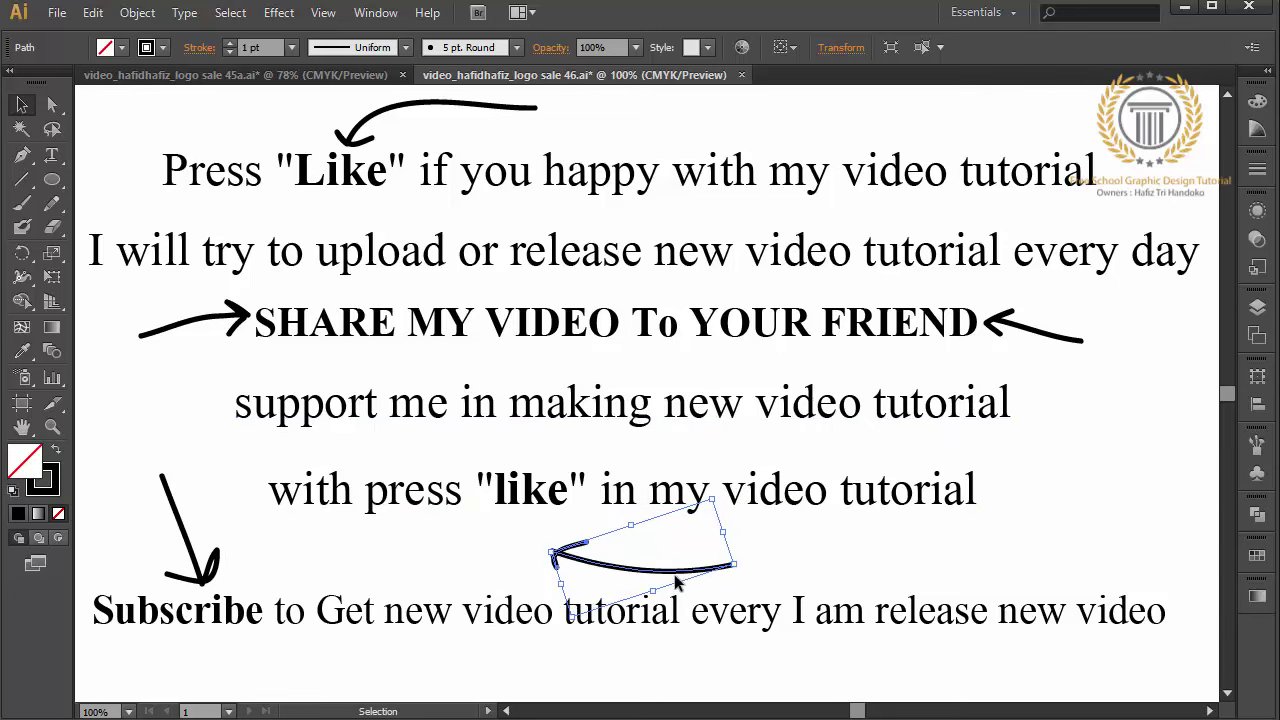
drag(675, 577, 674, 553)
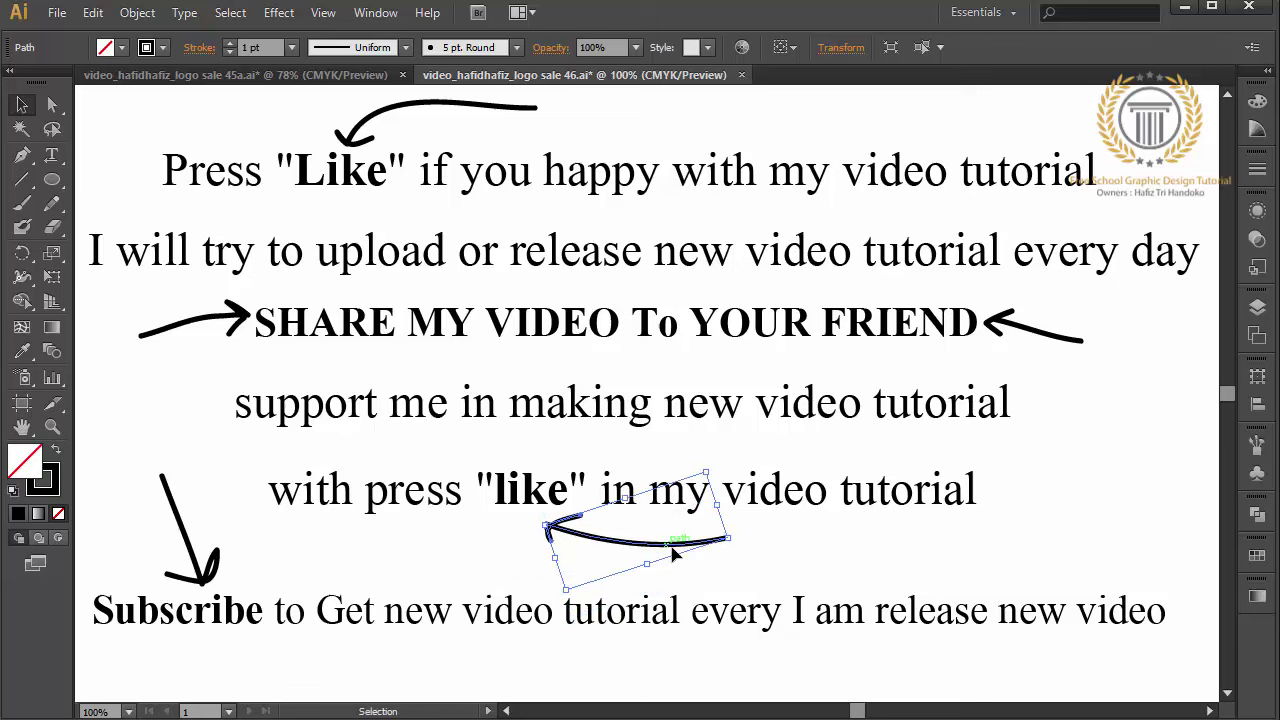
mouse_move(805, 575)
mouse_down()
mouse_move(625, 405)
mouse_move(625, 430)
mouse_up()
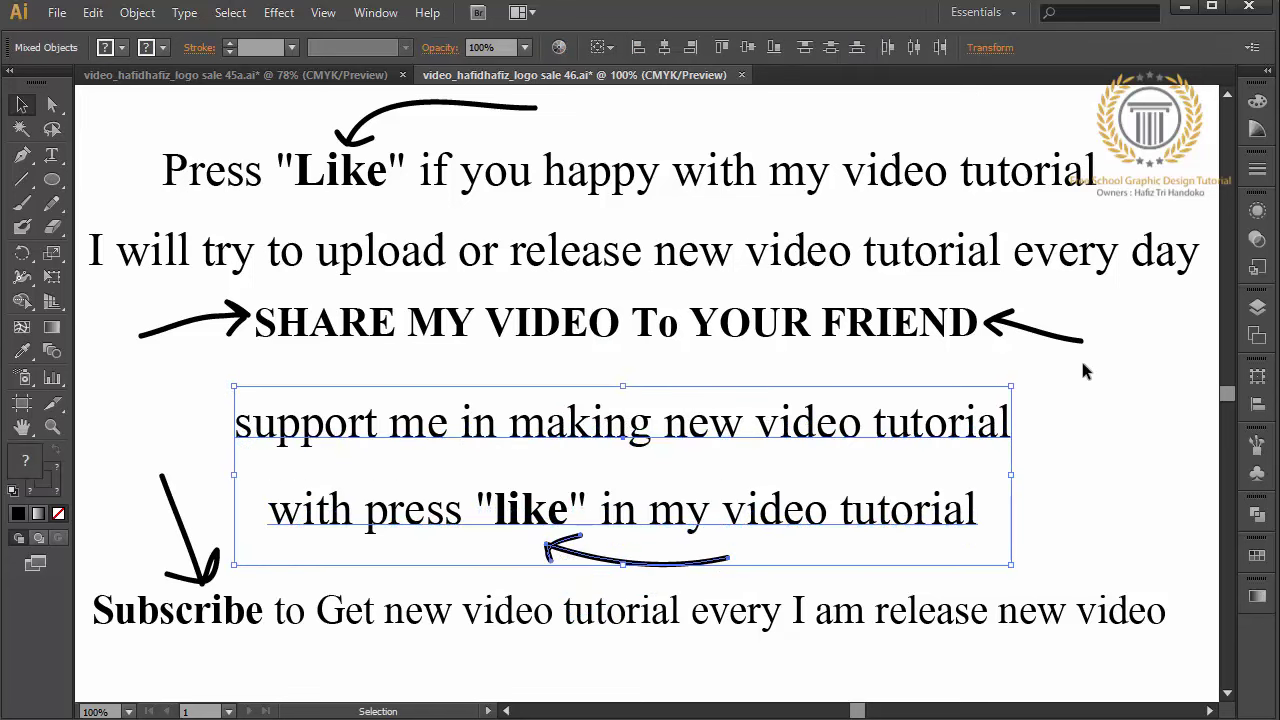
Move the SHARE line and its two arrows down about 24 px
drag(1129, 308, 243, 362)
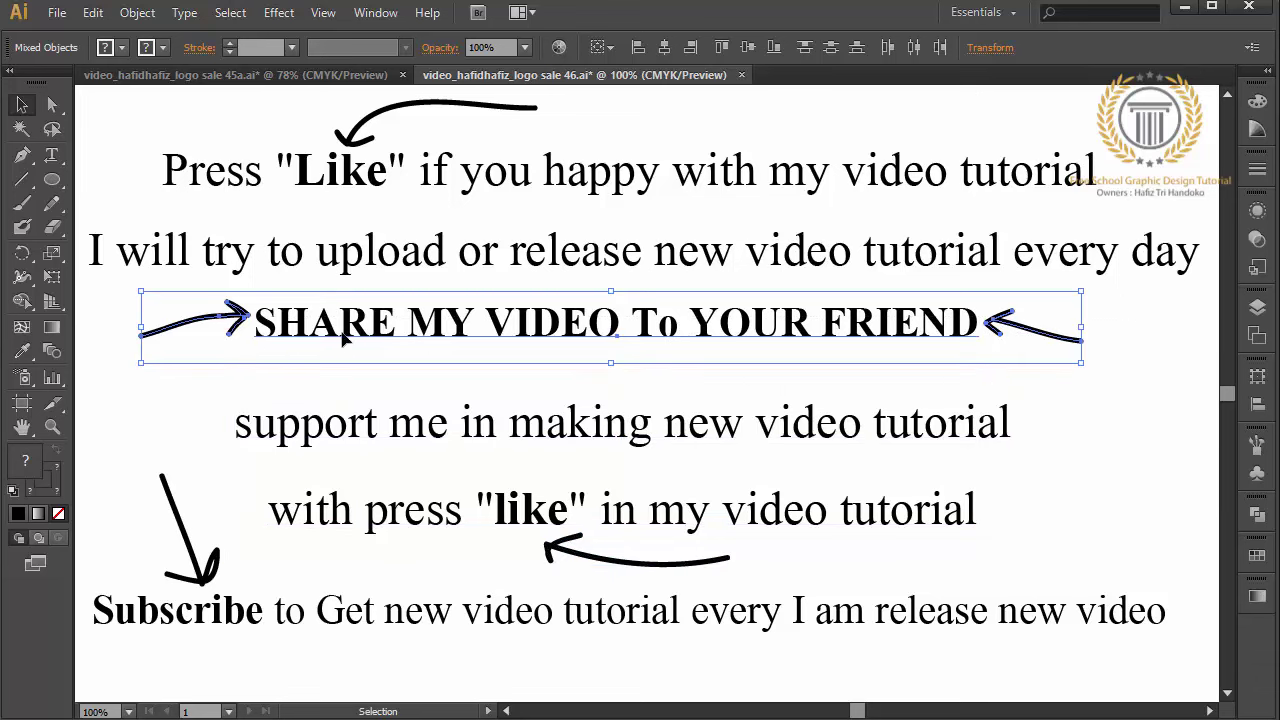
drag(349, 344, 349, 368)
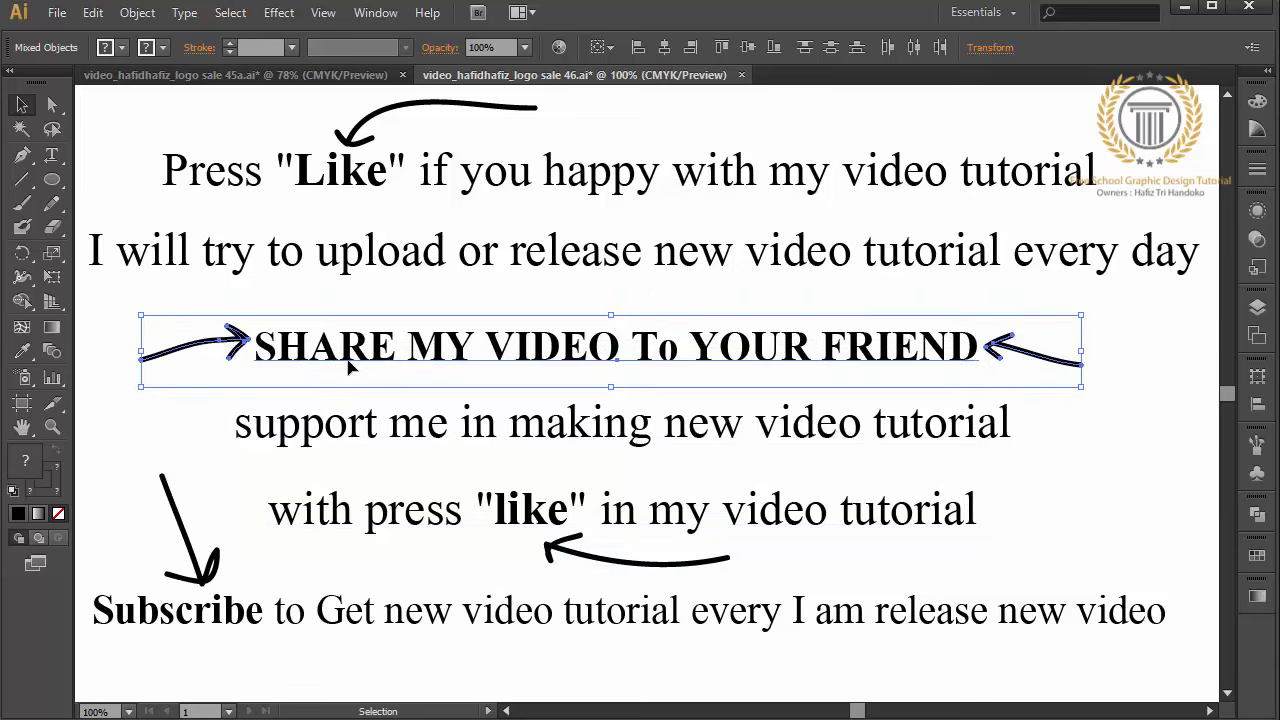
click(153, 438)
click(57, 12)
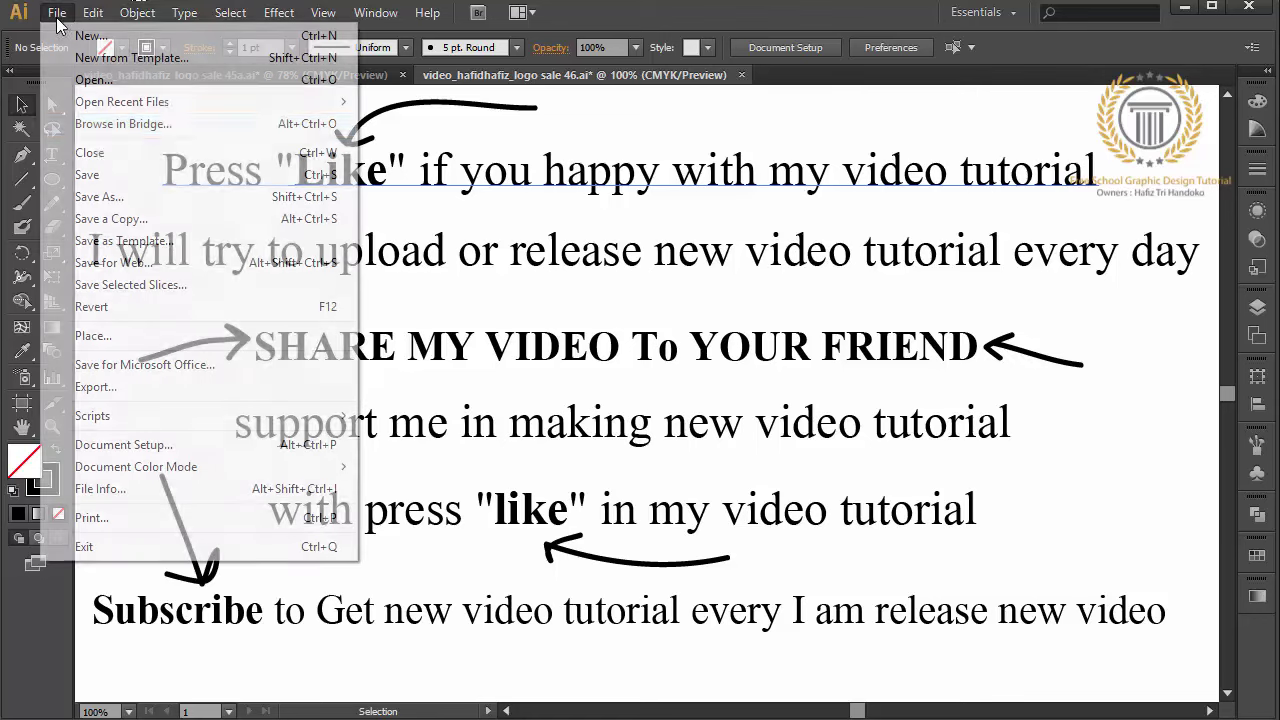